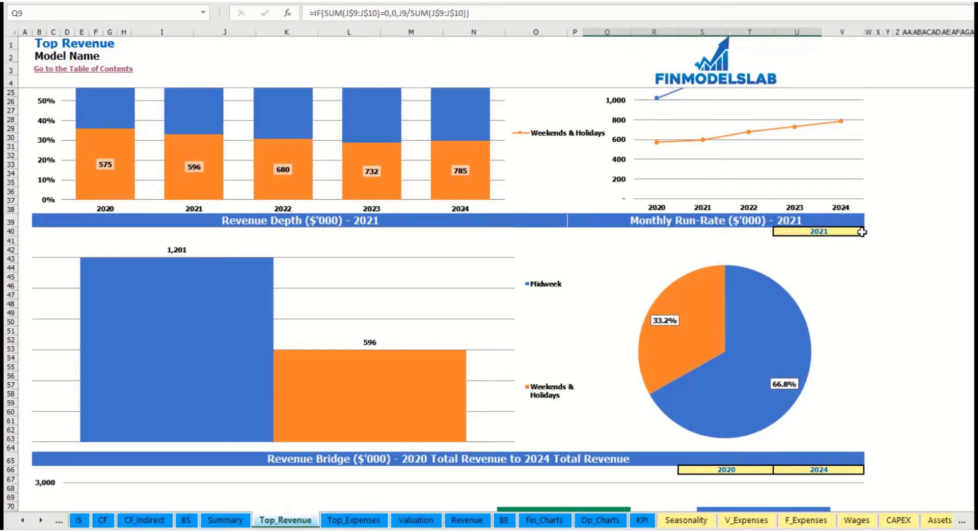
- Set the year for the Revenue Depth and Monthly Run-Rate charts to 2022
left_click(862, 232)
left_click(869, 232)
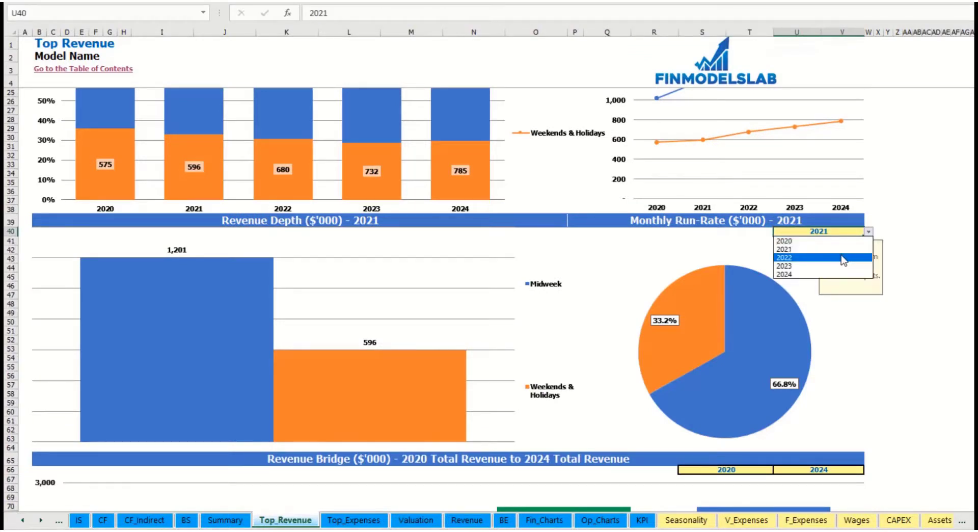
left_click(843, 256)
left_click(646, 225)
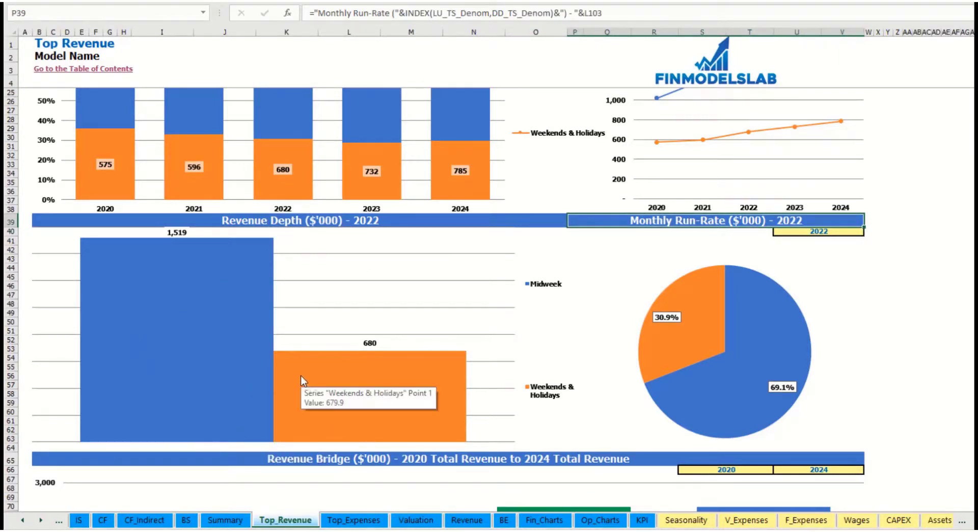
- Set the first year of the Revenue Bridge chart to 2021
scroll(306, 382, "down", 10)
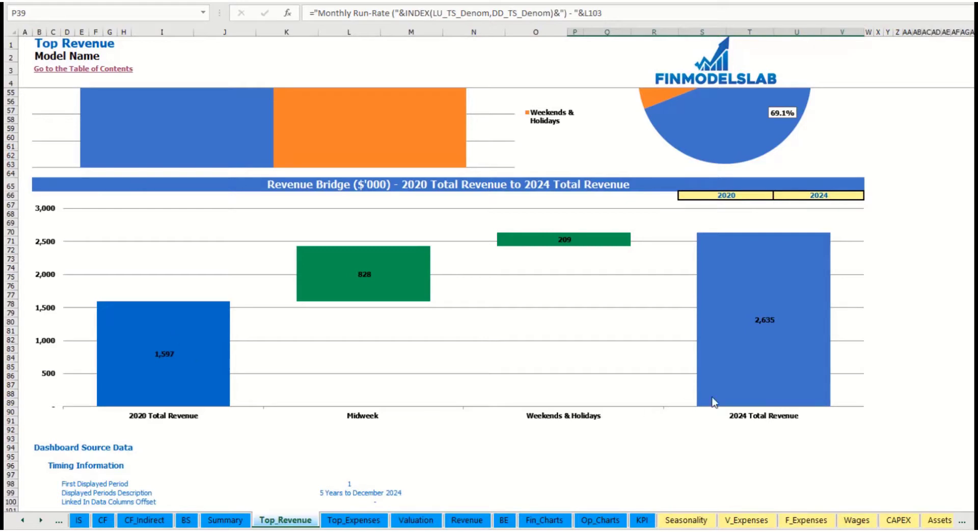
left_click(766, 197)
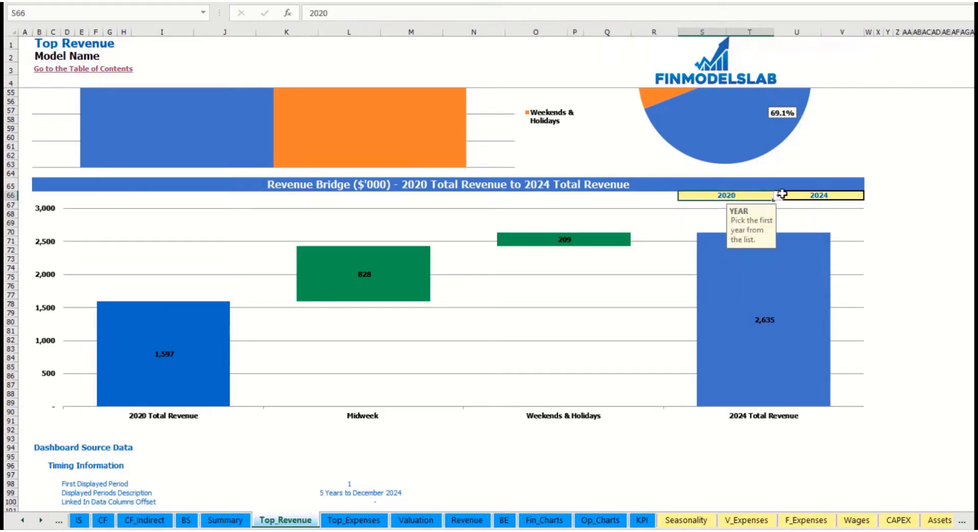
left_click(778, 195)
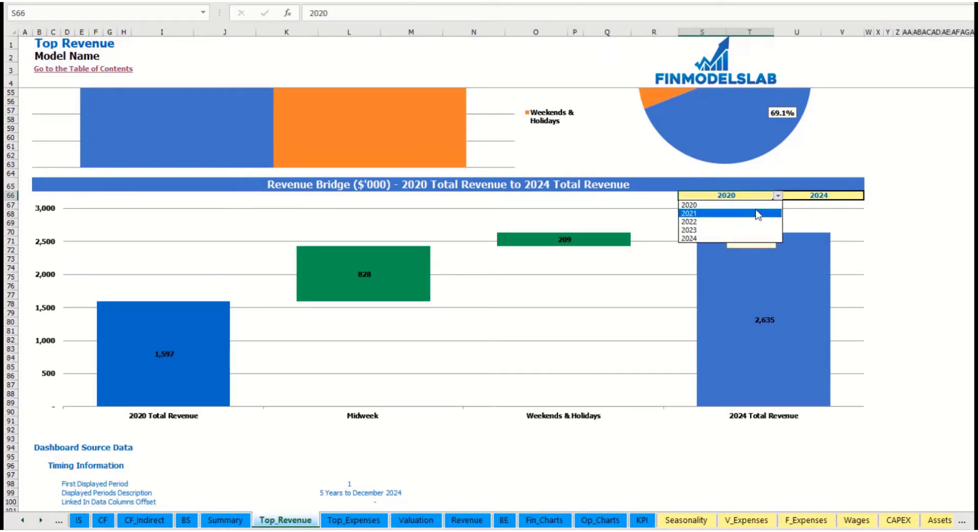
left_click(757, 213)
- Set the last year of the Revenue Bridge chart to 2023
left_click(862, 195)
left_click(868, 195)
left_click(864, 195)
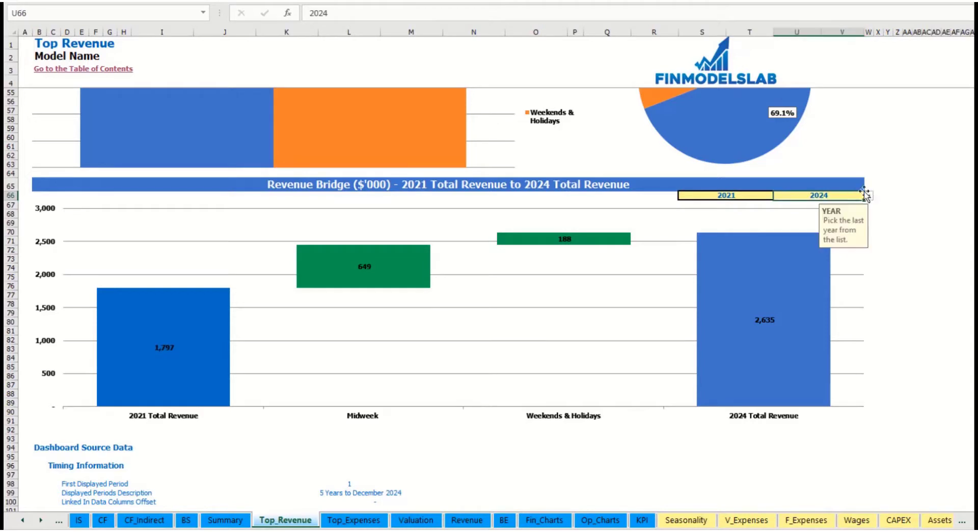
left_click(868, 195)
left_click(839, 230)
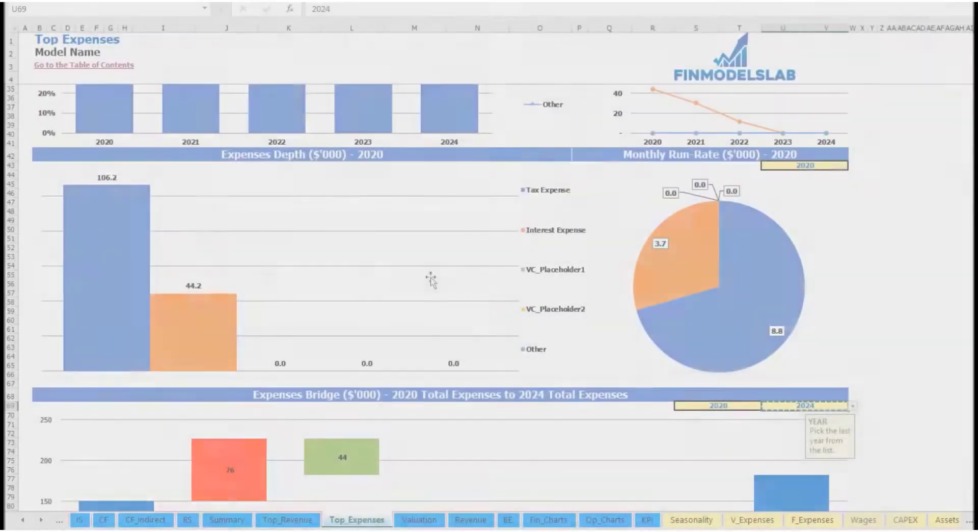
- Examine the Top 5 Expense Categories table on the Top_Expenses sheet, including the named categories and the Other row
scroll(431, 277, "up", 10)
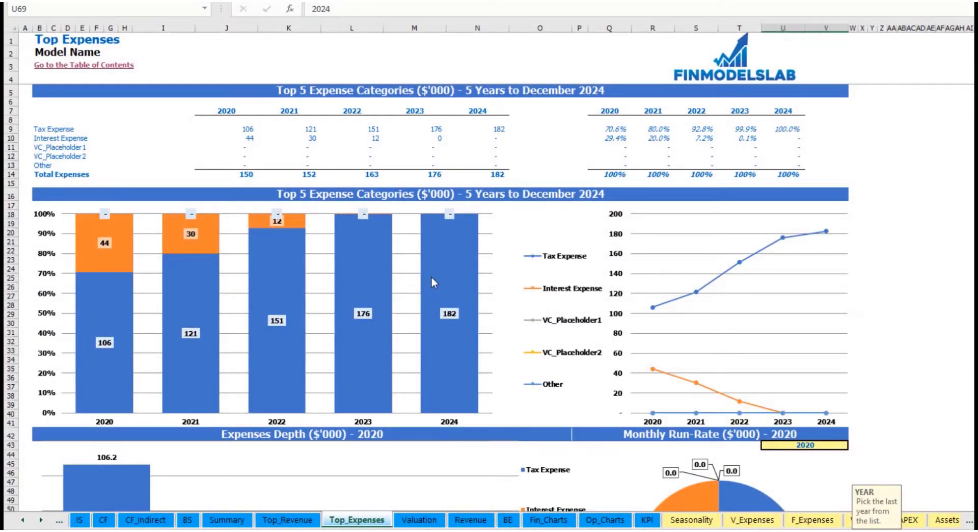
left_click_drag(38, 130, 86, 156)
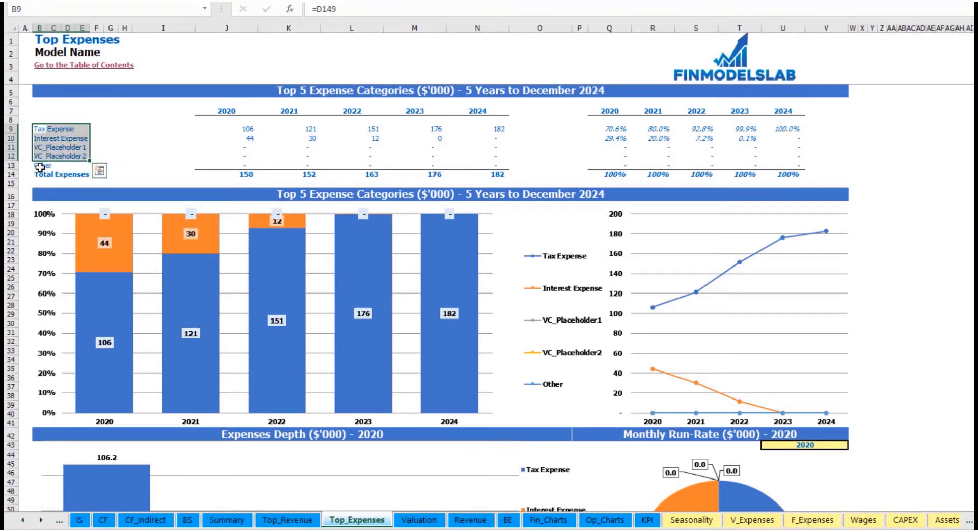
left_click(37, 166)
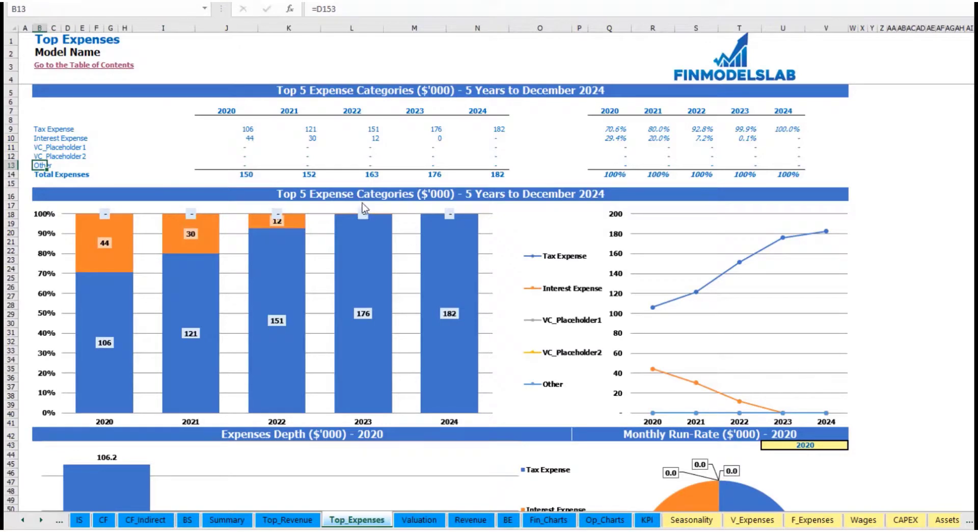
- Set the year for the Expenses Depth and Monthly Run-Rate charts to 2022
scroll(366, 194, "down", 3)
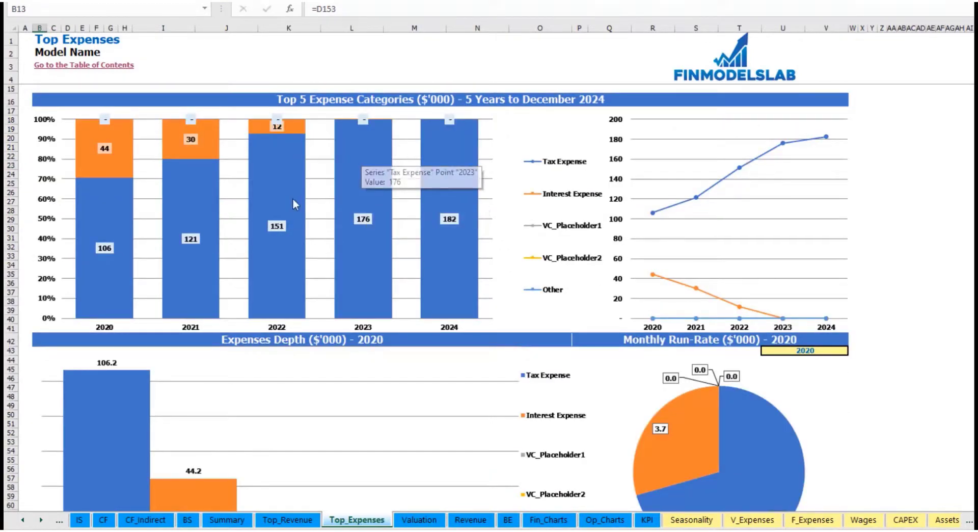
scroll(324, 189, "down", 6)
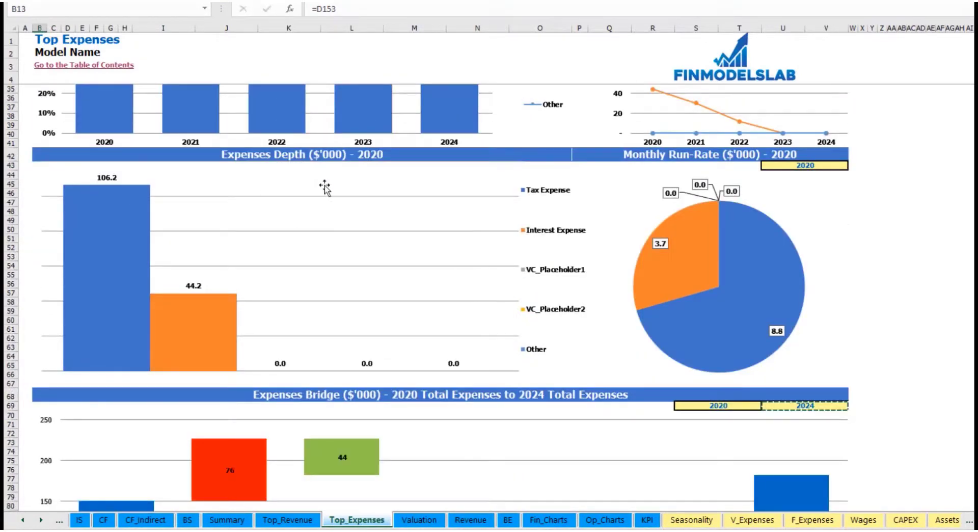
left_click(830, 165)
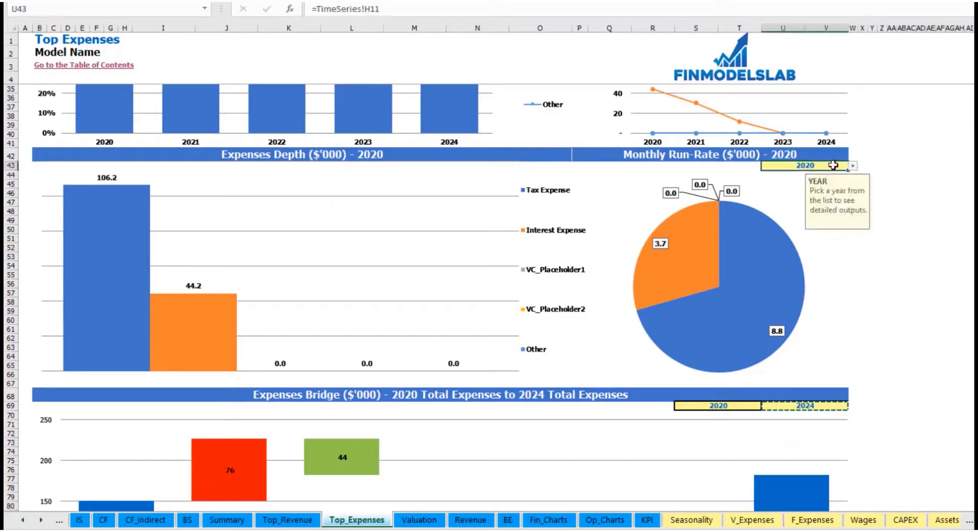
left_click(852, 165)
left_click(830, 192)
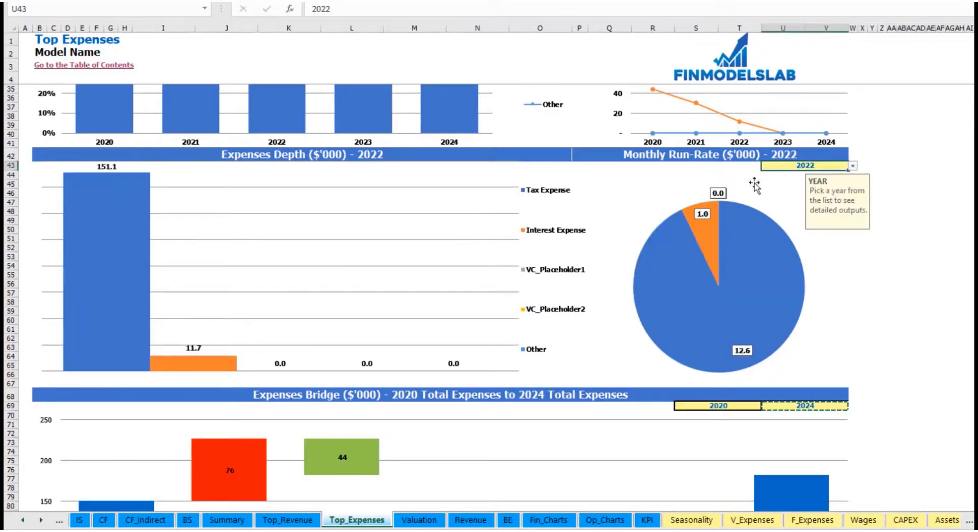
- Examine the Expenses Bridge chart between the 2020 and 2024 total expenses
scroll(497, 318, "down", 3)
scroll(497, 318, "down", 3)
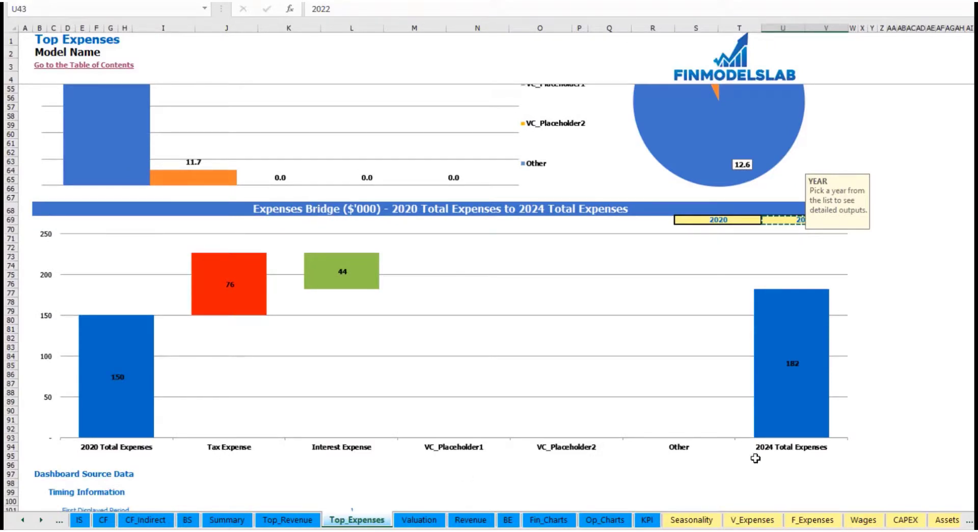
mouse_move(113, 438)
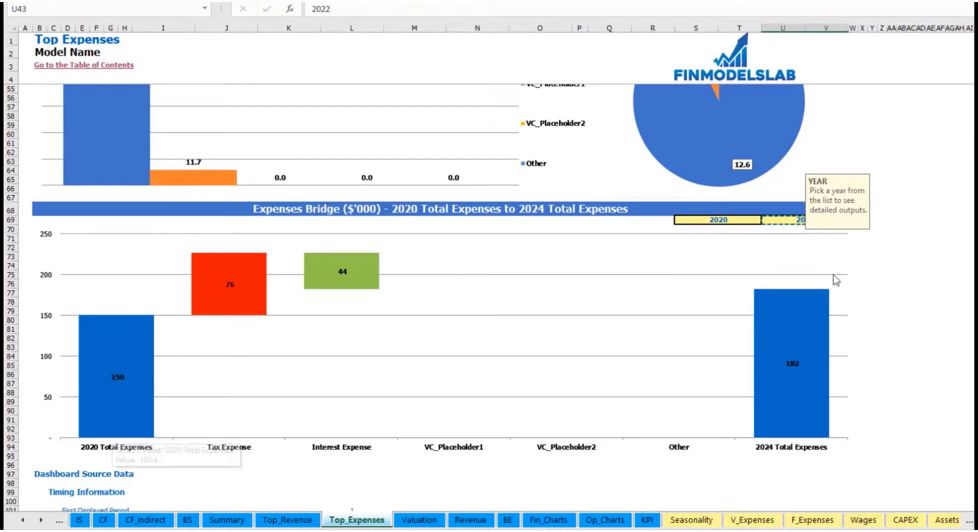
left_click(901, 274)
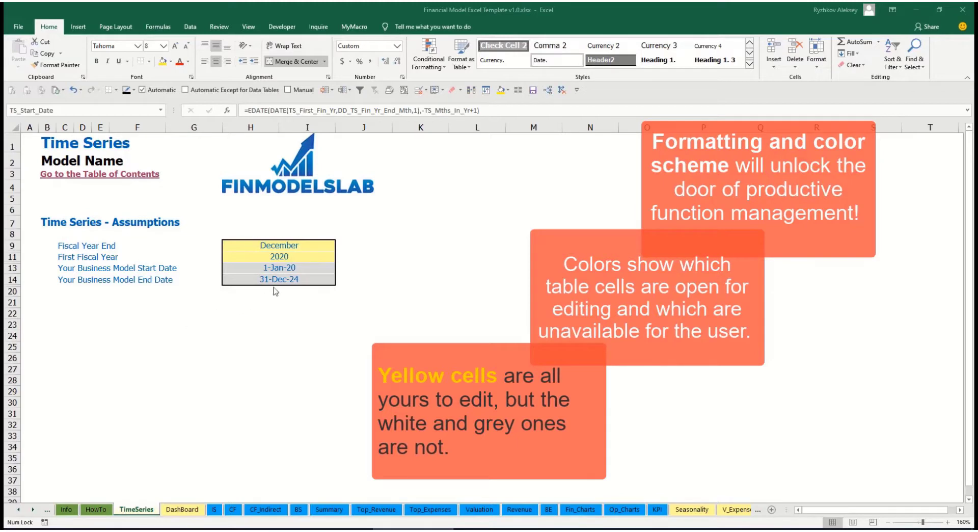
- Look through the workbook's colour-coded sheets, from TimeSeries and the blue reports to the grey calculation sheets
left_click(33, 510)
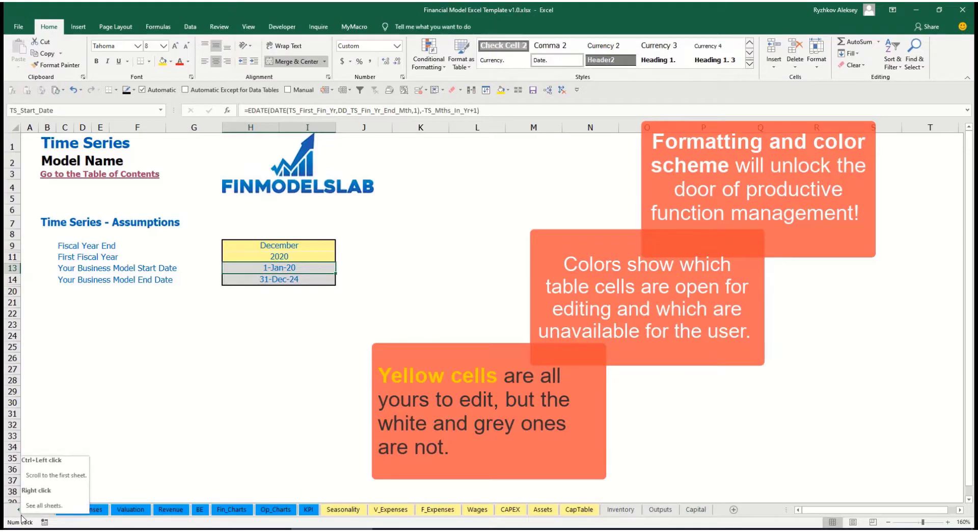
left_click(19, 509)
left_click(20, 513)
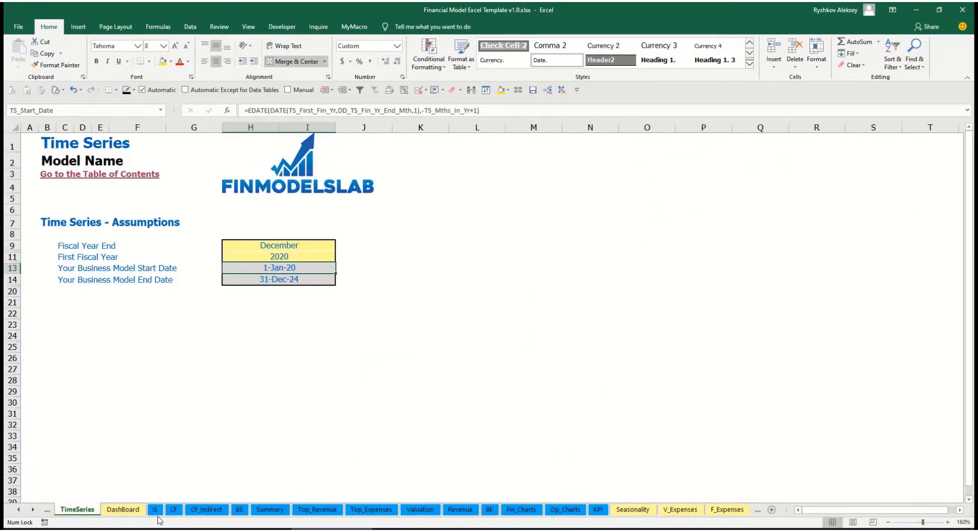
left_click(32, 511)
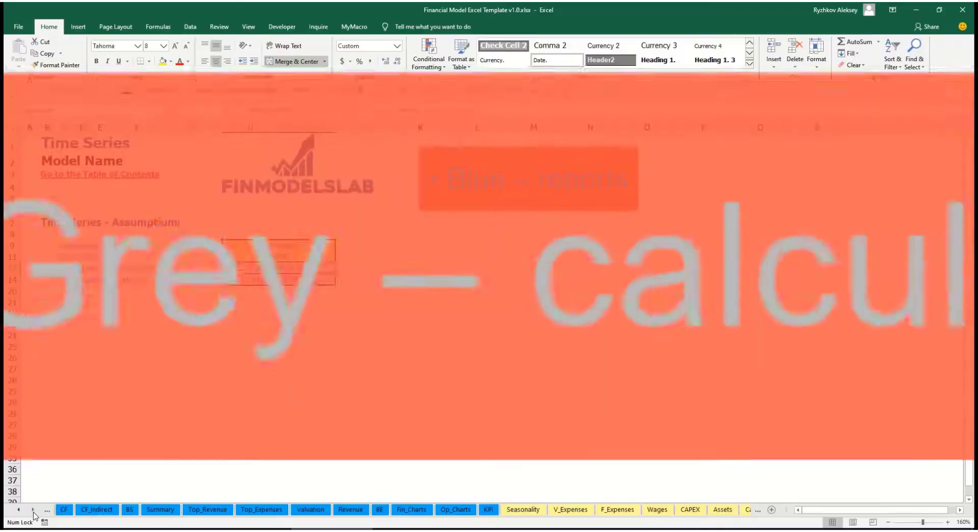
left_click(33, 509)
left_click(32, 510)
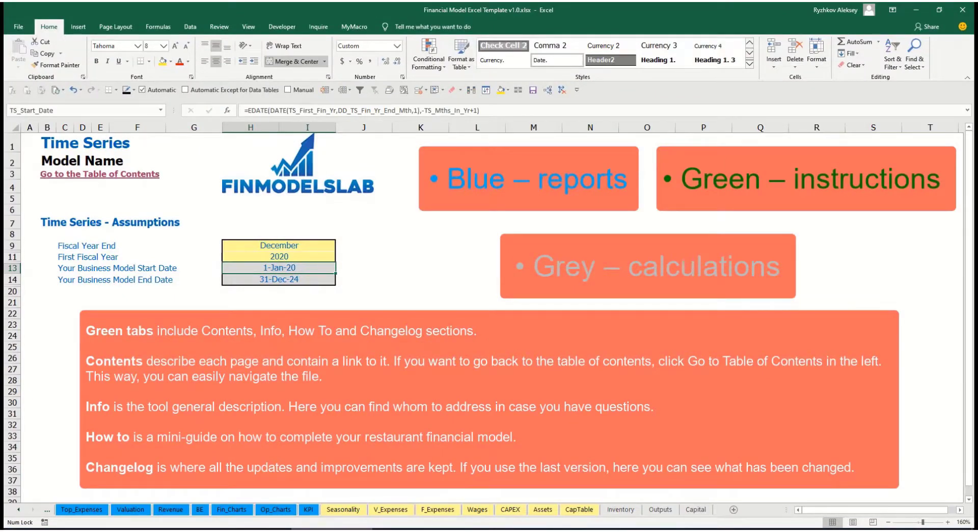
- Show the Contents sheet, follow its Financial Statements Summary link, and return to the table of contents
left_click(17, 510)
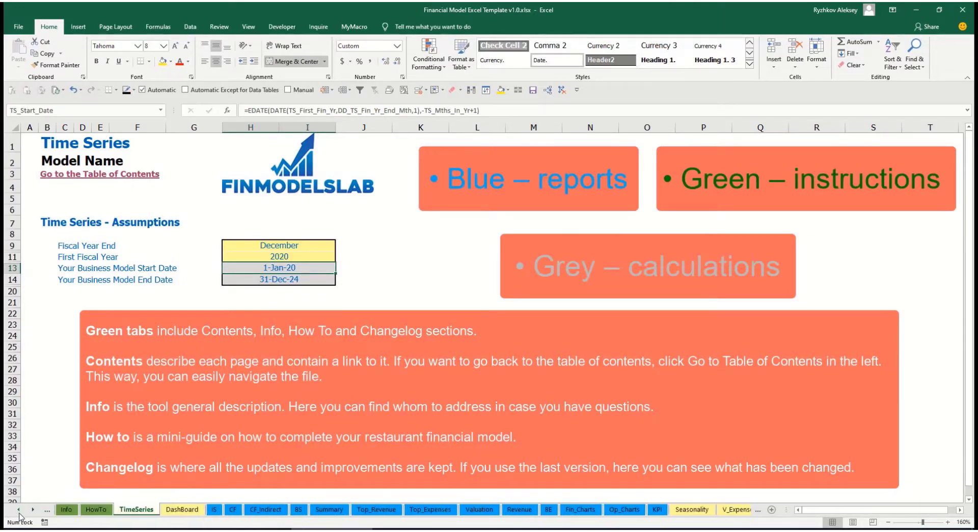
left_click(18, 509)
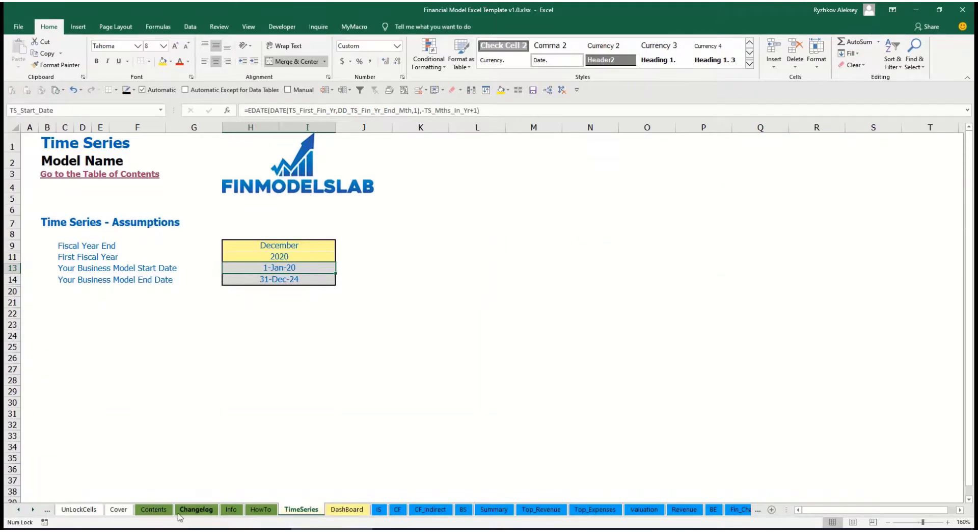
left_click(153, 509)
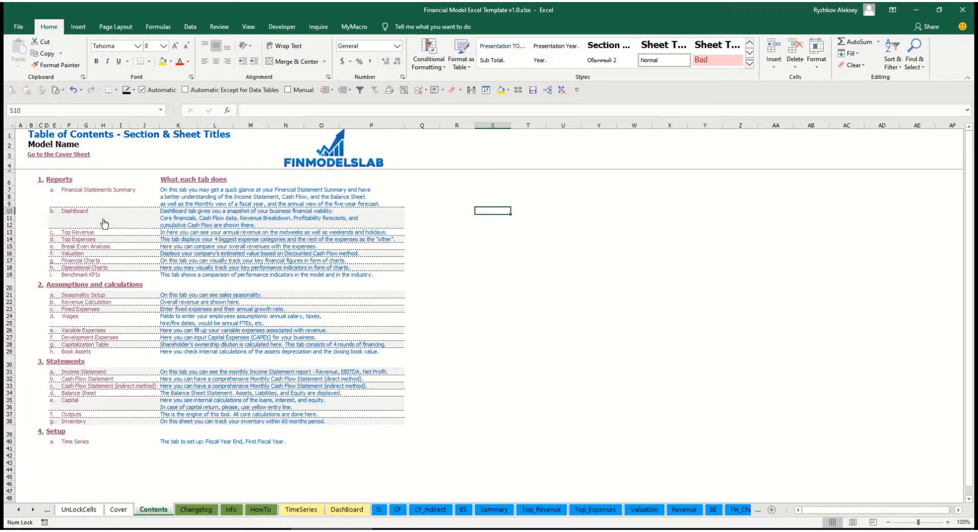
left_click(91, 191)
left_click(34, 158)
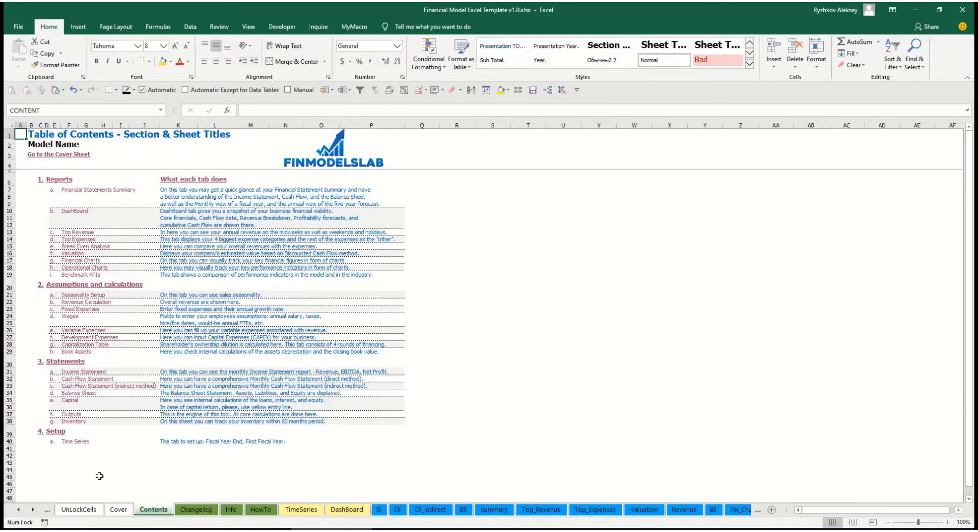
- Open the HowTo sheet and read the guide from the overall principles through the assumptions, expenses, wages and capitalization sections
left_click(259, 511)
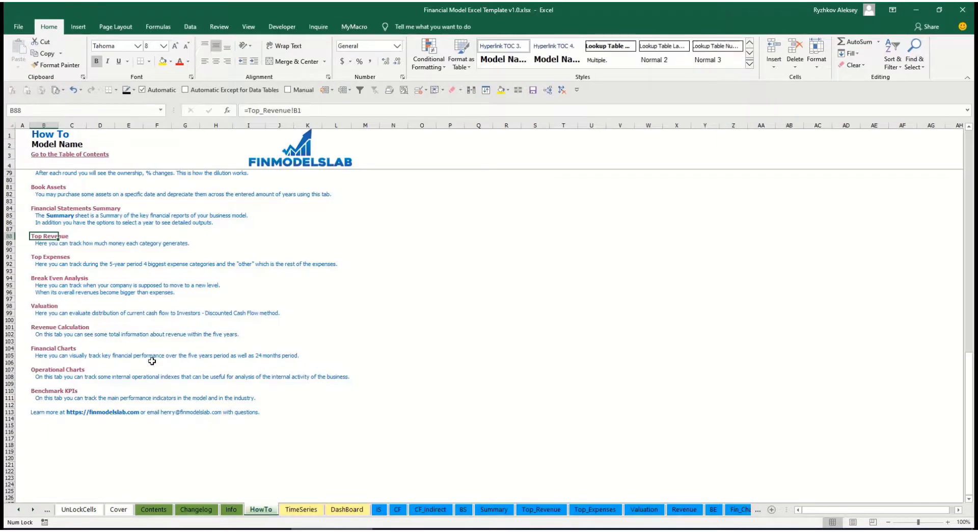
scroll(152, 361, "up", 20)
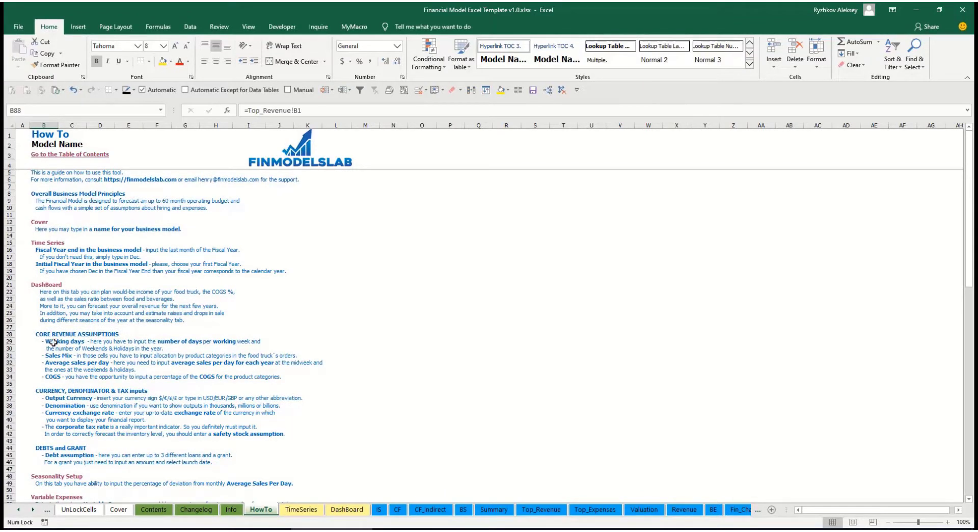
scroll(55, 341, "down", 3)
scroll(61, 378, "down", 3)
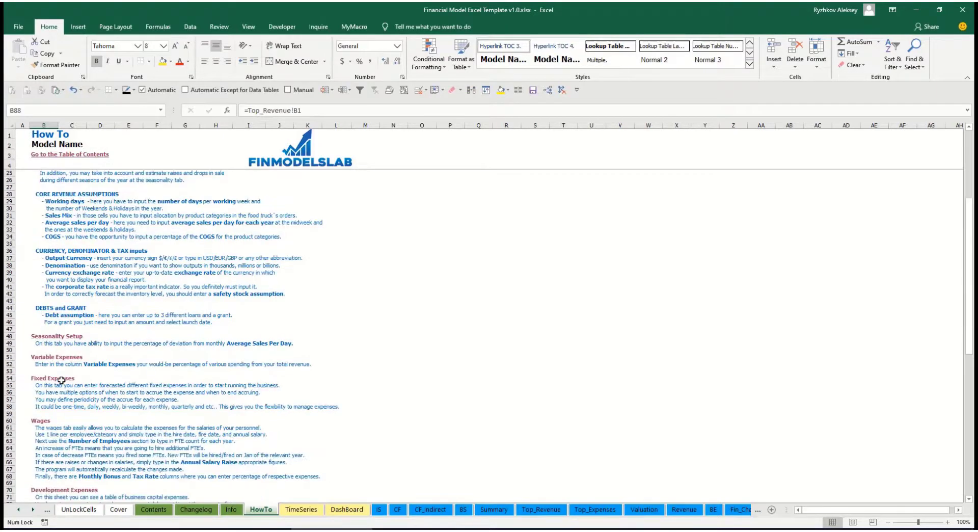
scroll(52, 403, "down", 3)
scroll(50, 402, "down", 3)
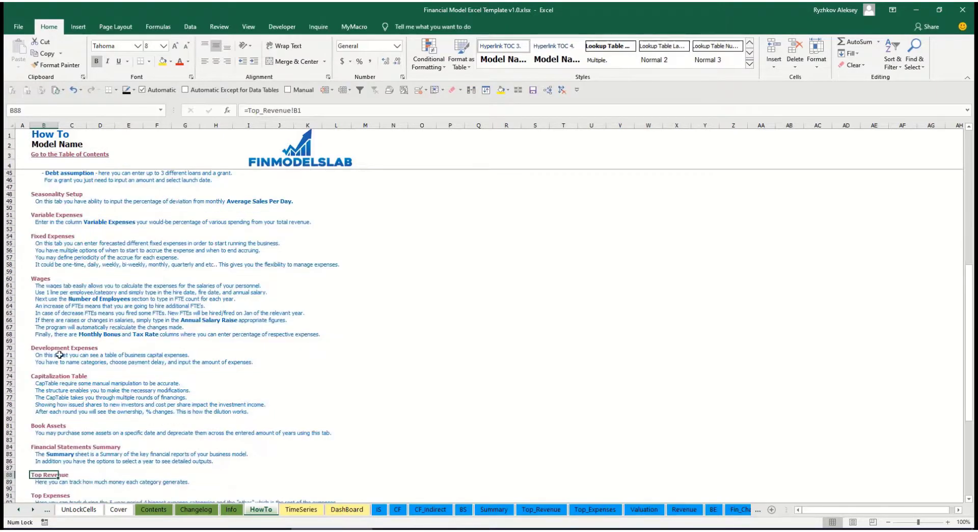
scroll(59, 355, "up", 12)
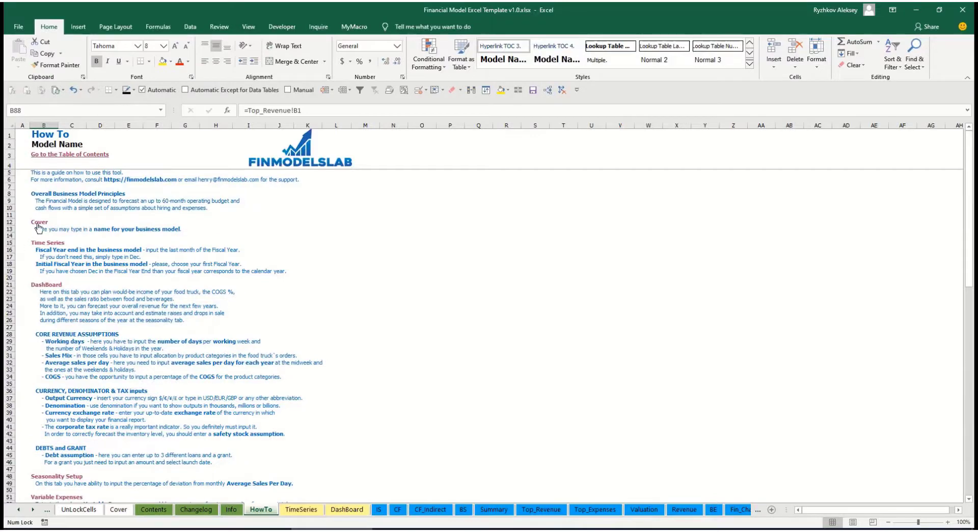
scroll(45, 294, "down", 10)
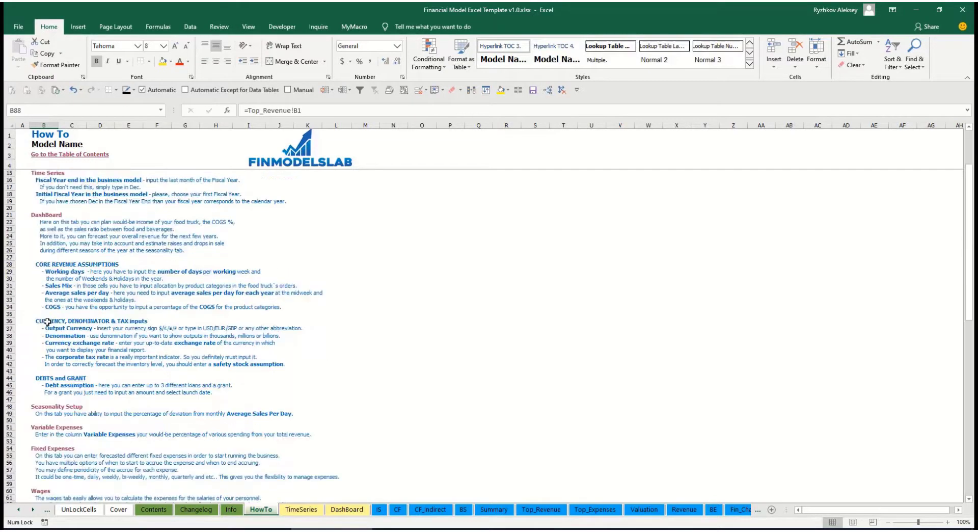
scroll(49, 291, "down", 3)
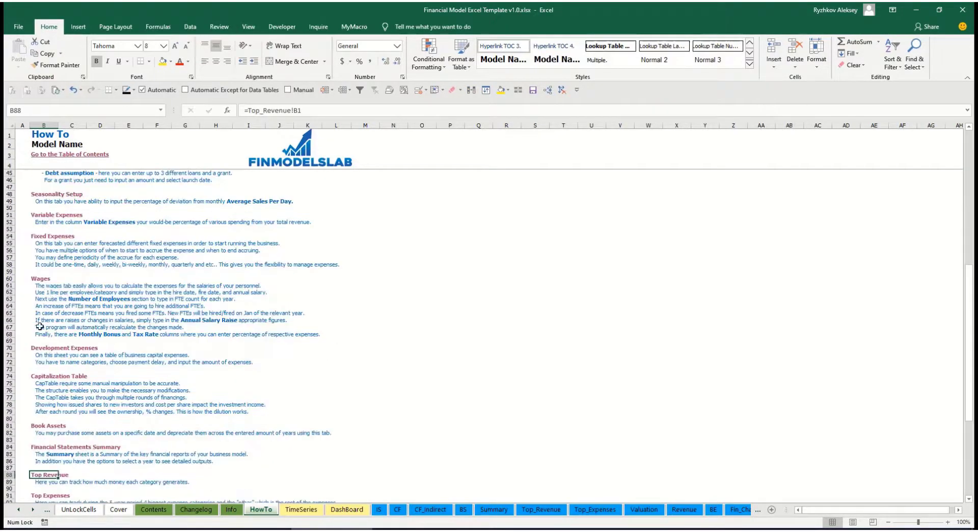
left_click(38, 430)
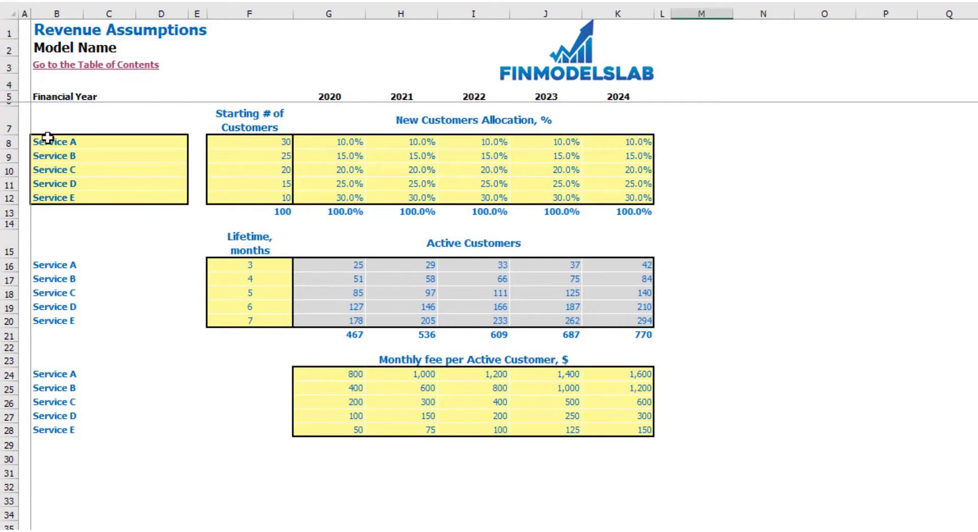
- Try renaming Service A as "Offering 1" in the services list, and undo the change
left_click_drag(44, 141, 53, 204)
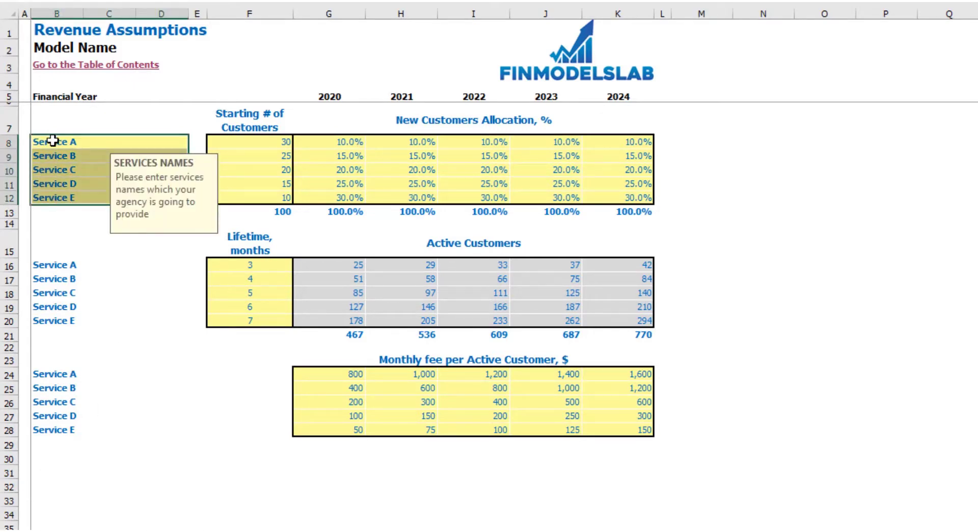
left_click(53, 140)
type("Offering 1")
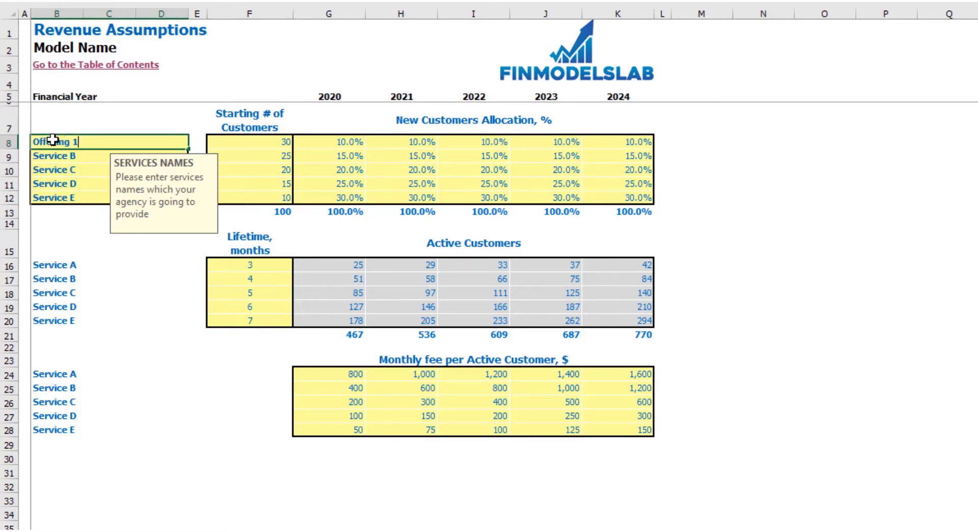
key("Return")
left_click(53, 140)
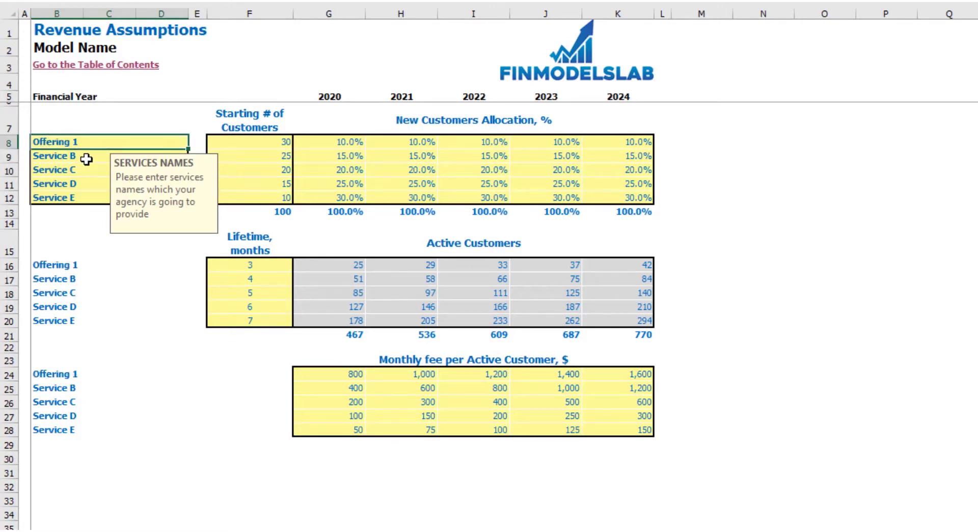
key("ctrl+z")
left_click(846, 254)
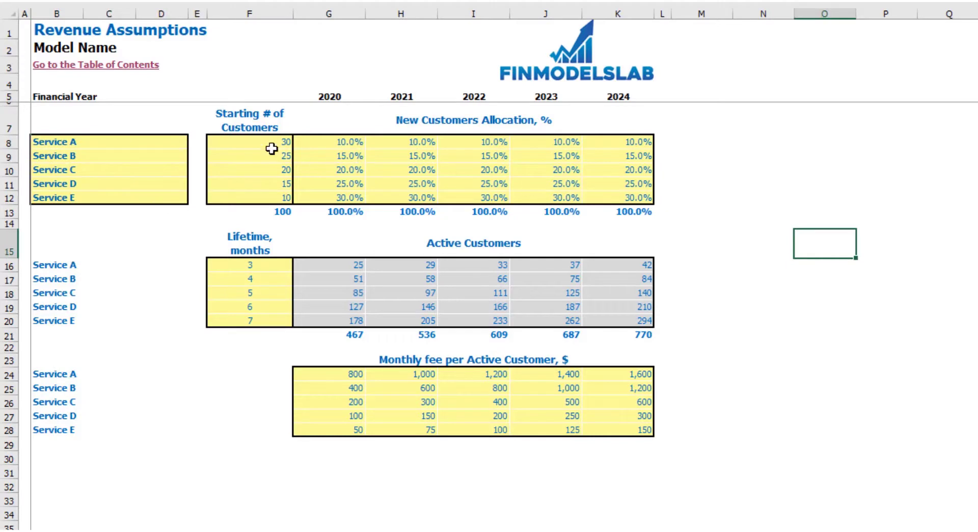
- Clear the starting number of customers for all five services
left_click_drag(272, 148, 273, 194)
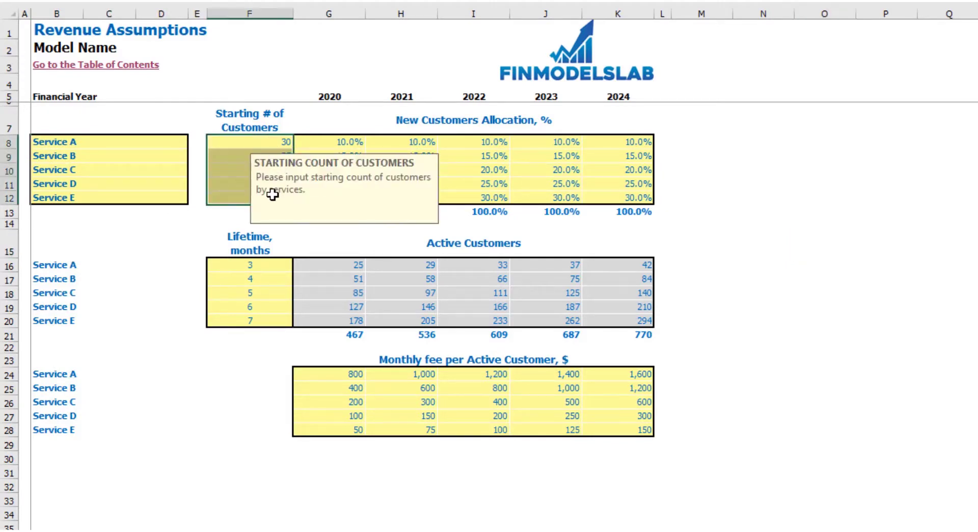
left_click(695, 155)
left_click_drag(277, 143, 272, 193)
left_click(199, 142)
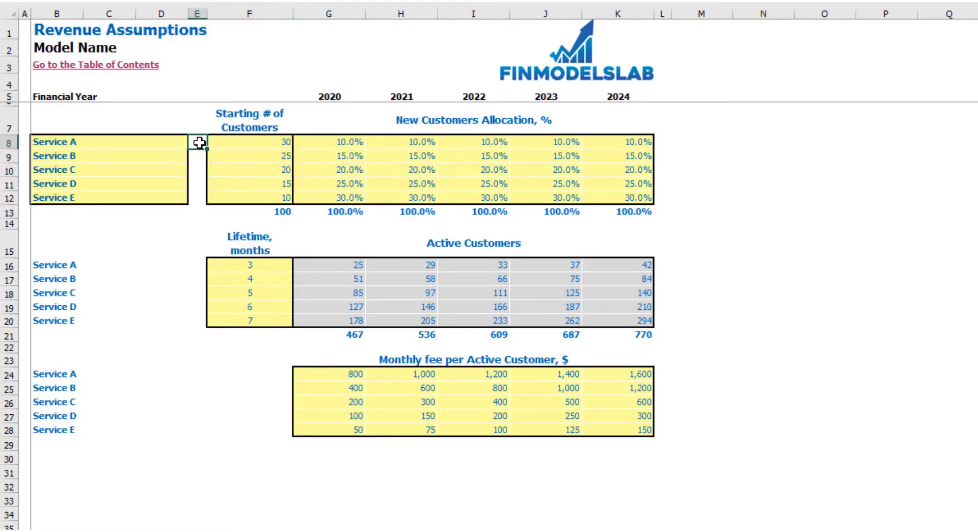
key("Right")
key("Down")
key("Up")
key("Up")
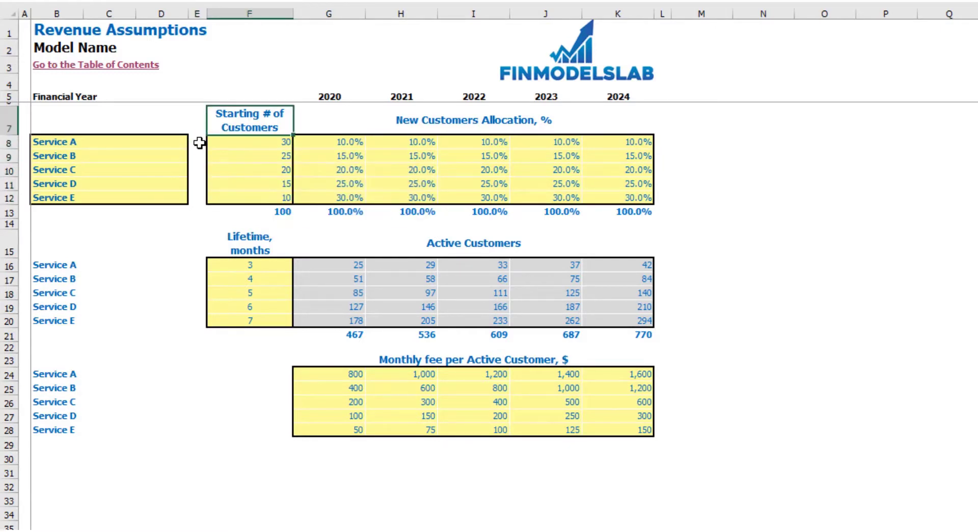
key("Down")
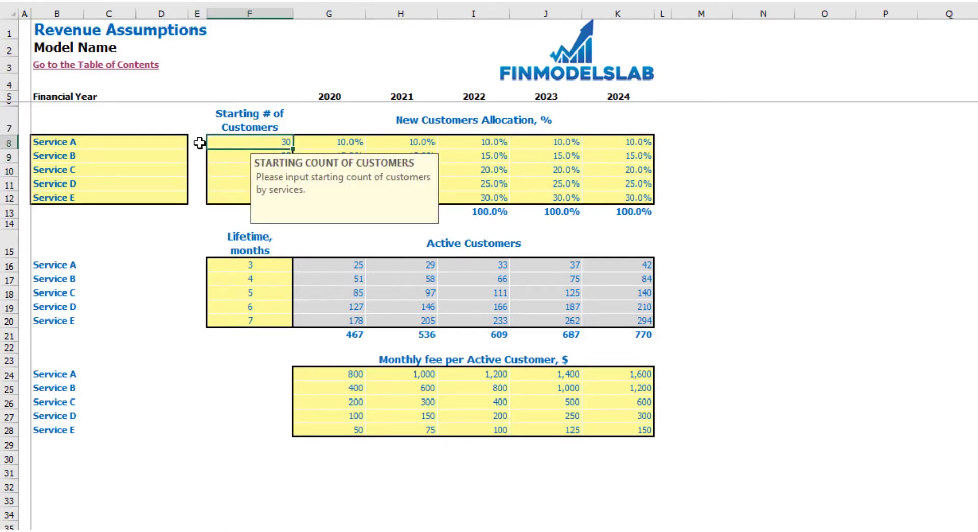
key("ctrl+shift+Down")
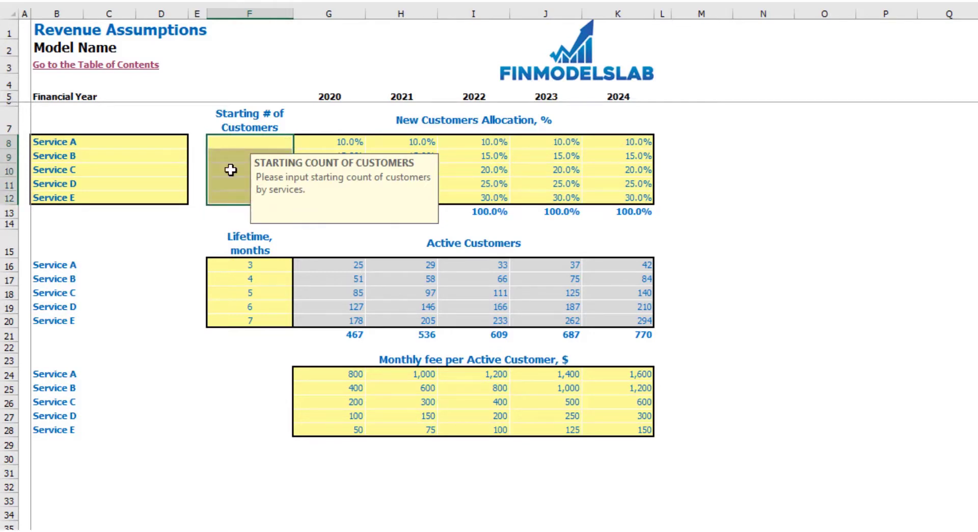
key("Delete")
left_click(227, 360)
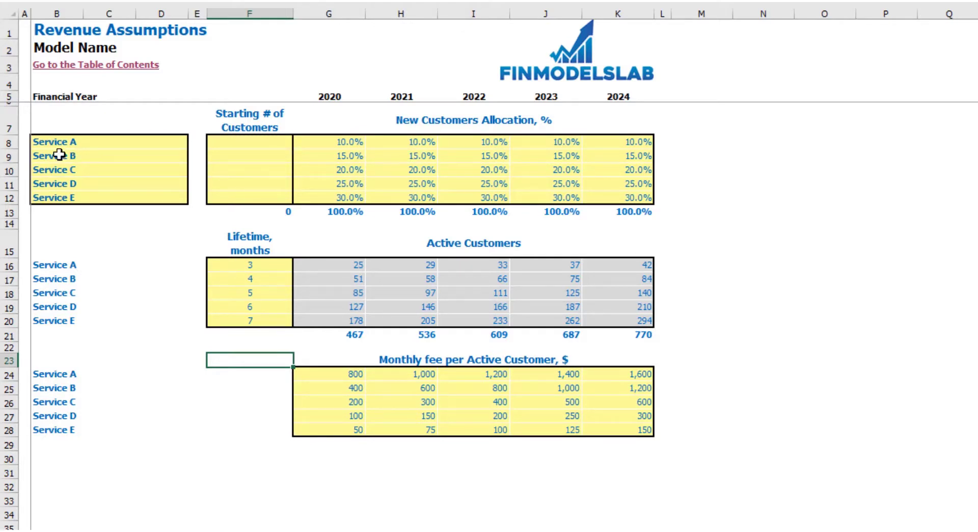
- Set Service A's new customer allocation to 15% for 2021, 20% for 2022, 25% for 2023 and 30% for 2024
left_click_drag(348, 143, 353, 201)
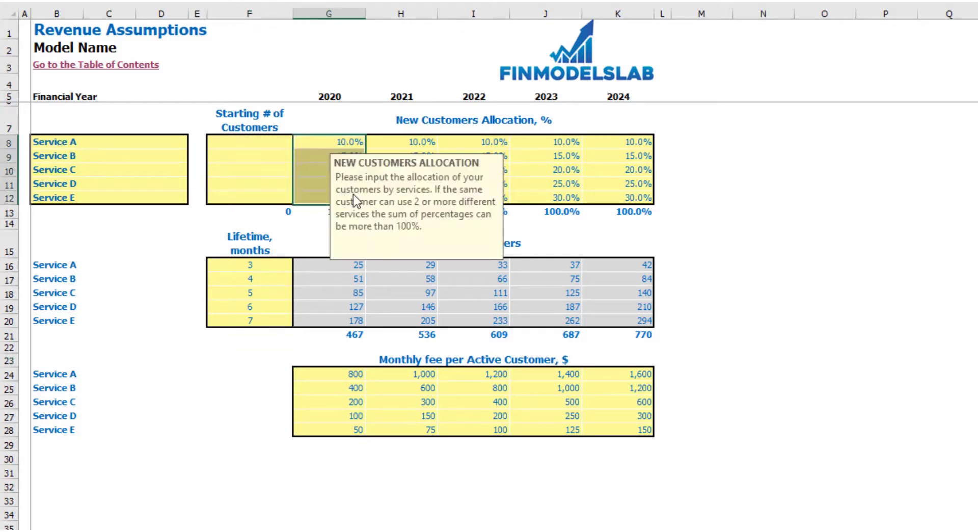
left_click(347, 139)
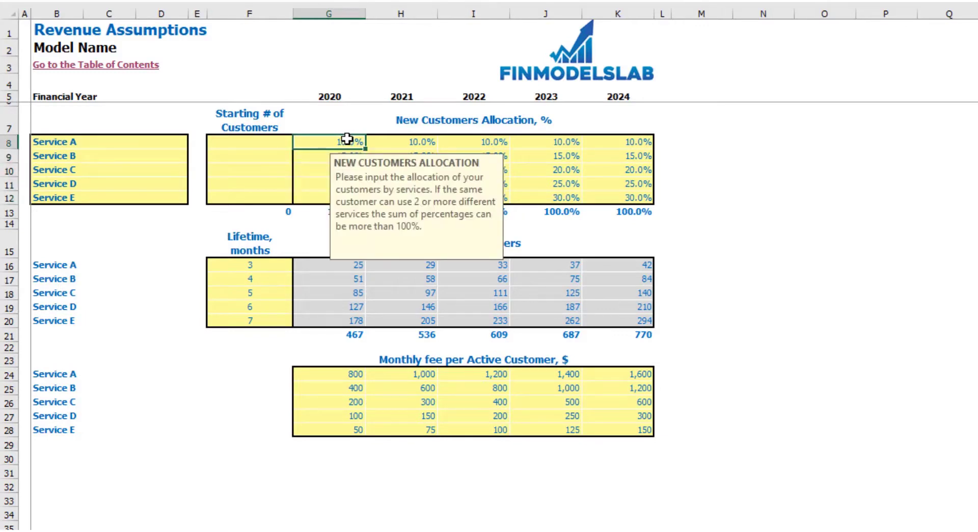
key("Right")
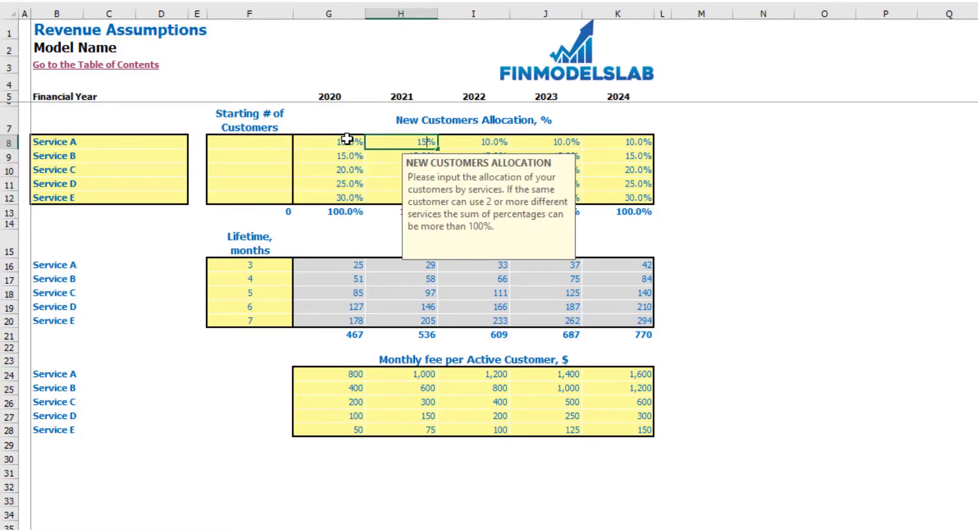
key("Right")
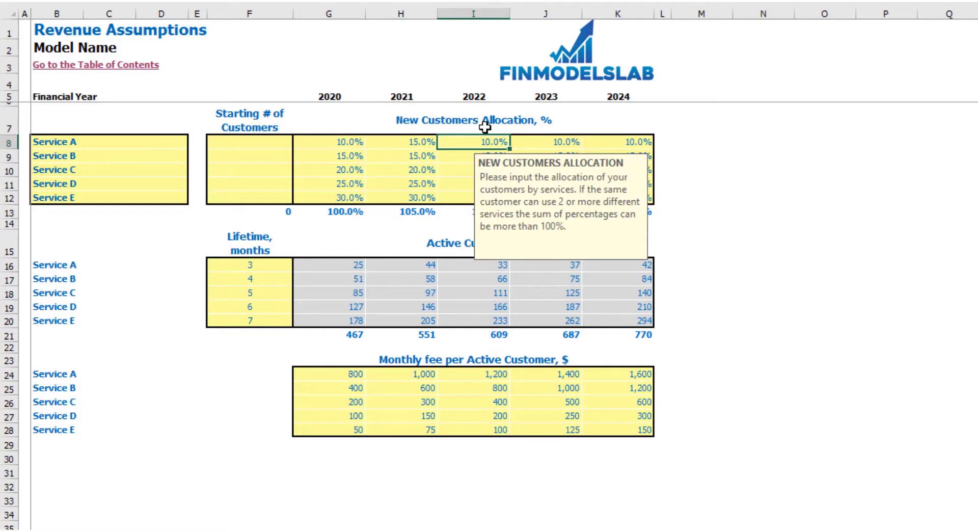
type("20%")
key("Right")
type("25")
key("Tab")
type("30")
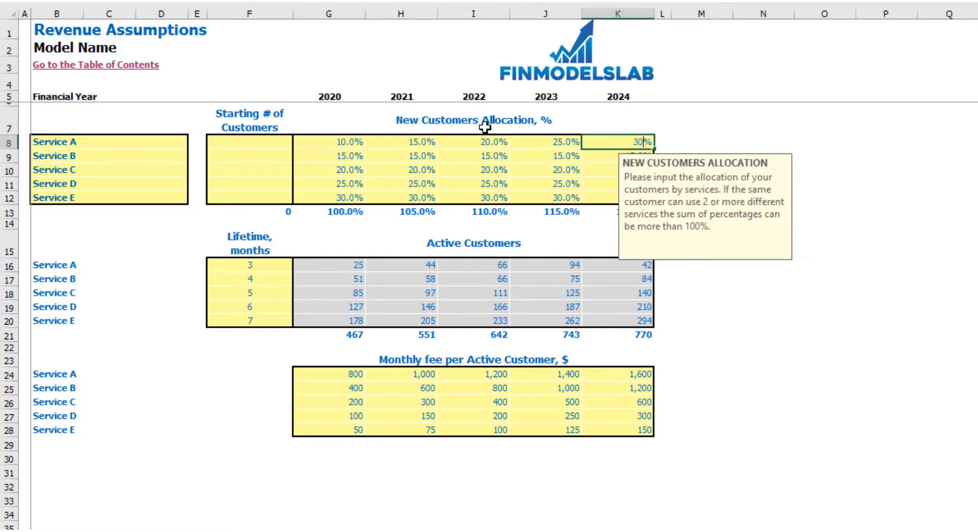
key("Return")
left_click(824, 183)
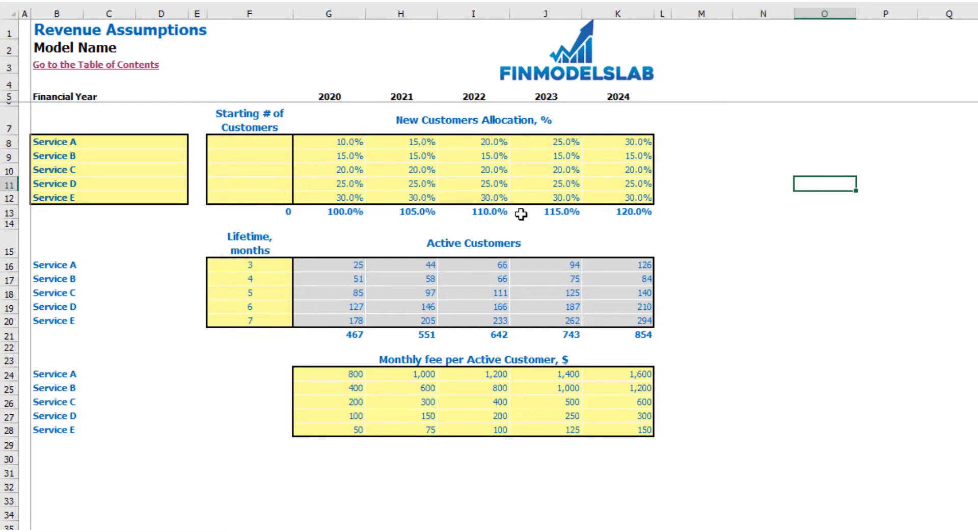
- Set Service E's new customer allocation to 25% for 2021 and 20% for 2022
left_click(418, 196)
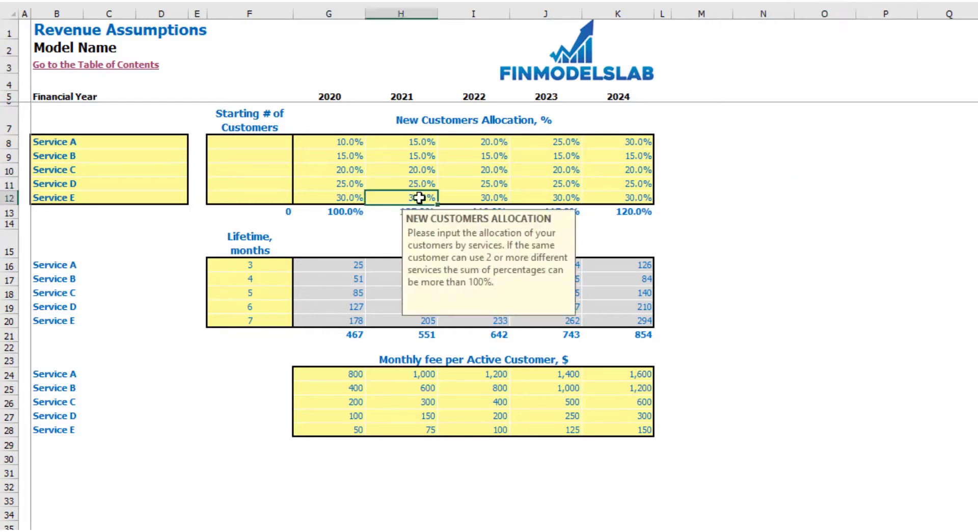
type("25")
key("Tab")
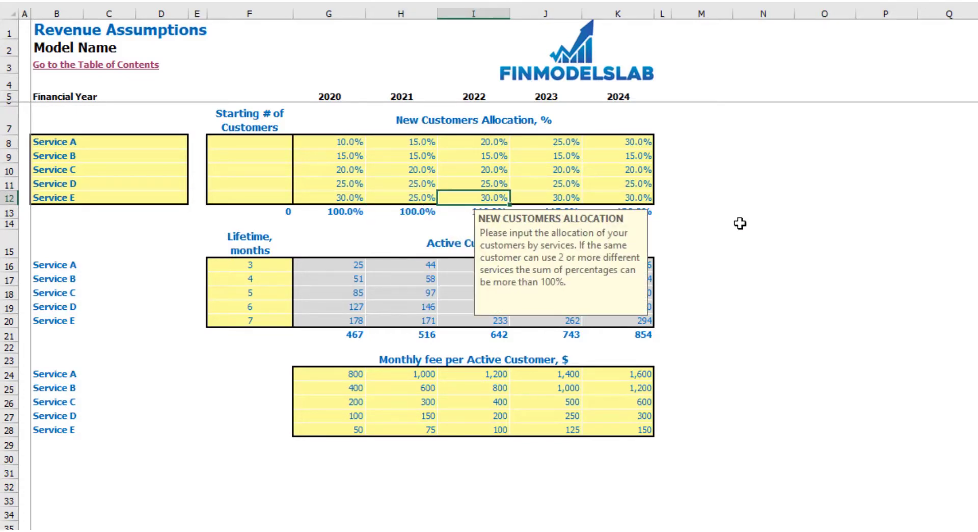
key("Tab")
left_click(503, 196)
type("20")
left_click(769, 190)
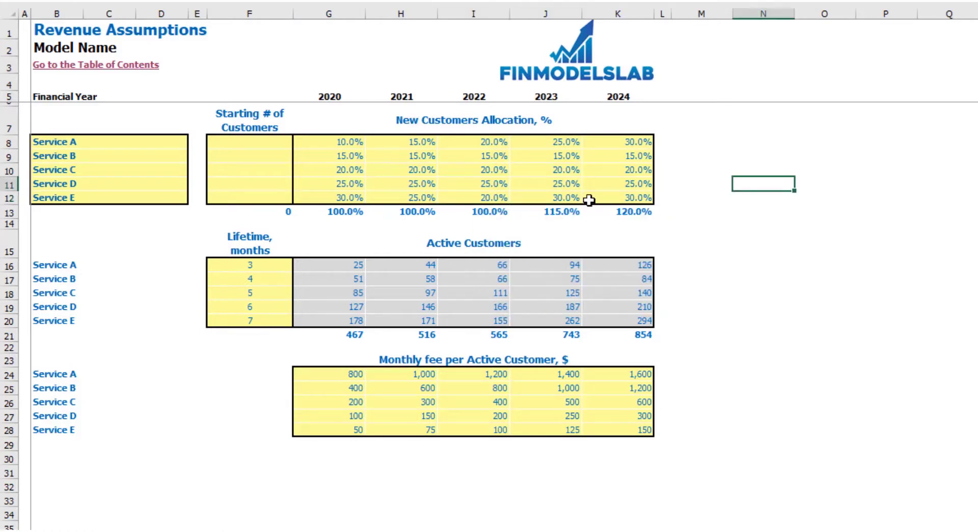
- Set Service E's new customer allocation to 15% for 2023 and 10% for 2024
left_click(576, 196)
type("15")
key("Tab")
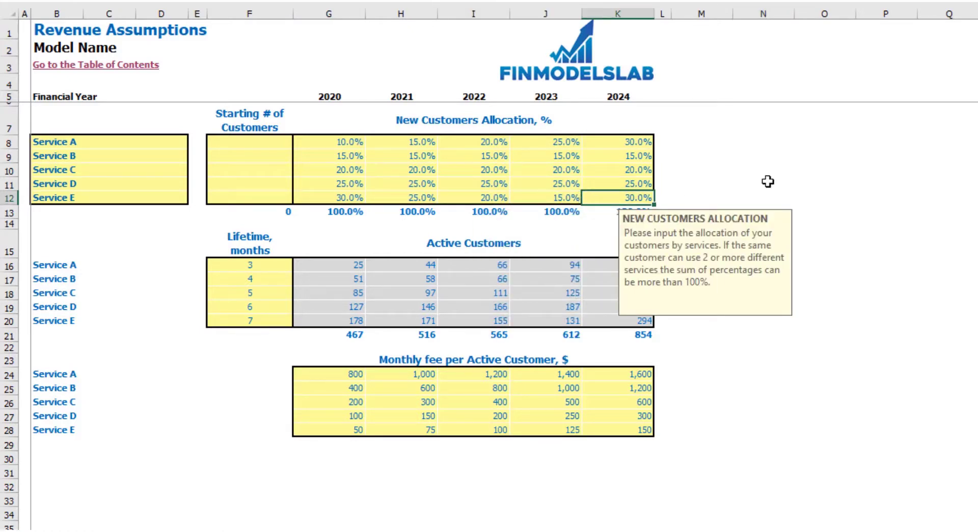
left_click(768, 186)
left_click(644, 197)
type("10")
key("Return")
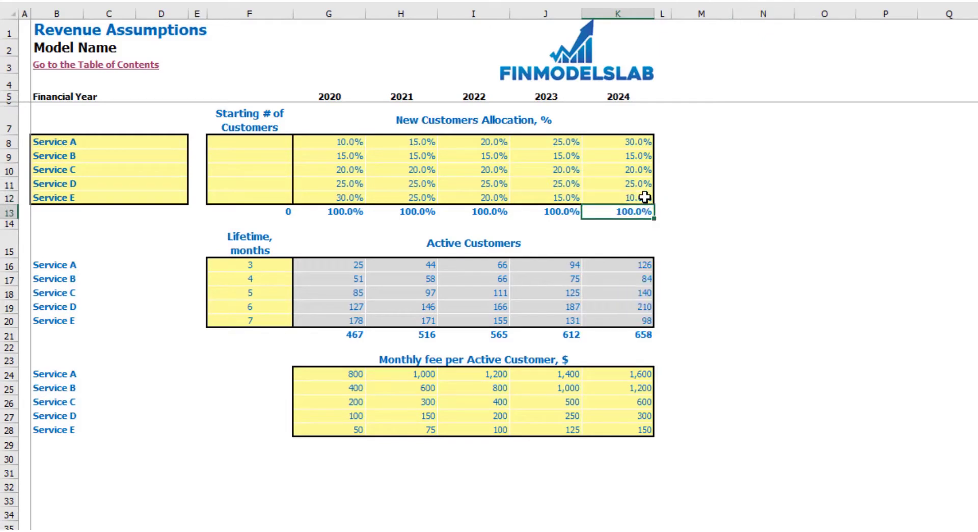
left_click(731, 209)
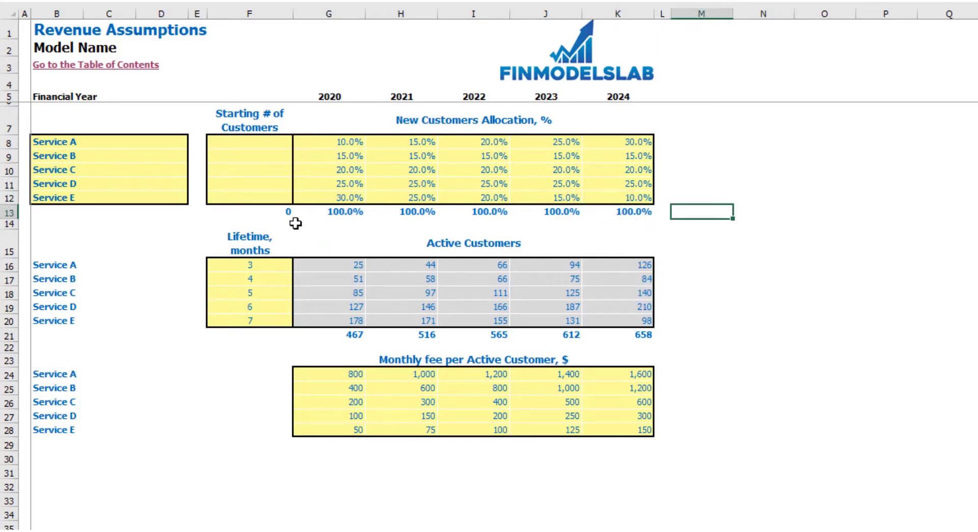
- Set the customer lifetime to 10 months for Service C, 15 for Service D and 12 for Service E, and highlight the Active Customers figures
left_click(464, 249)
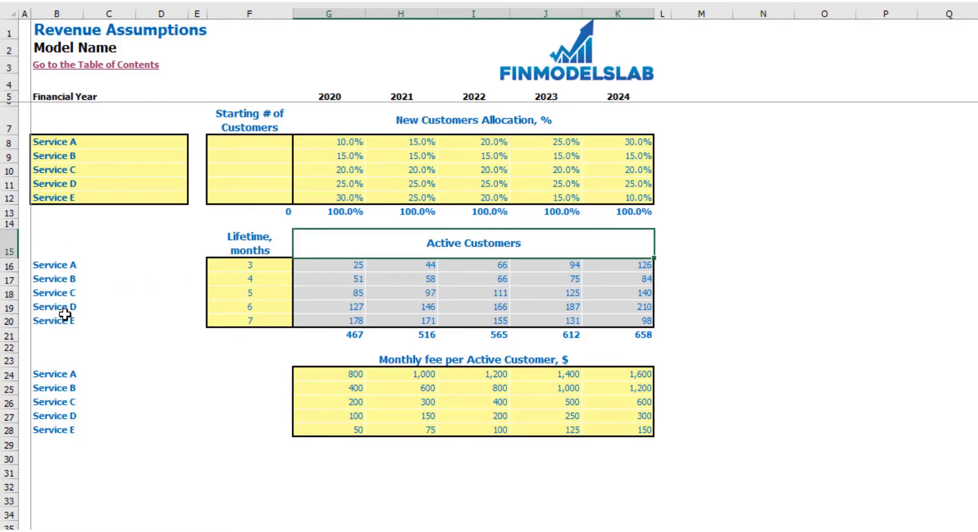
left_click(216, 265)
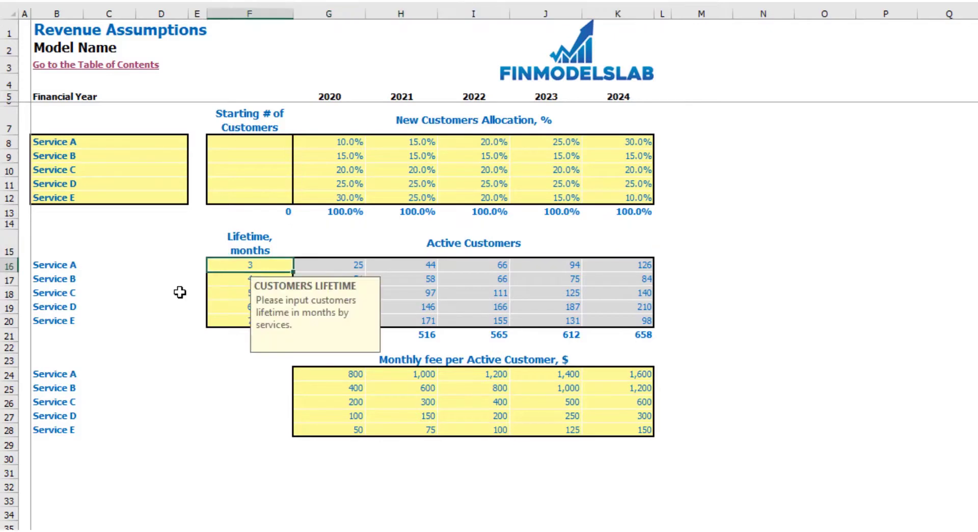
key("Return")
key("Return")
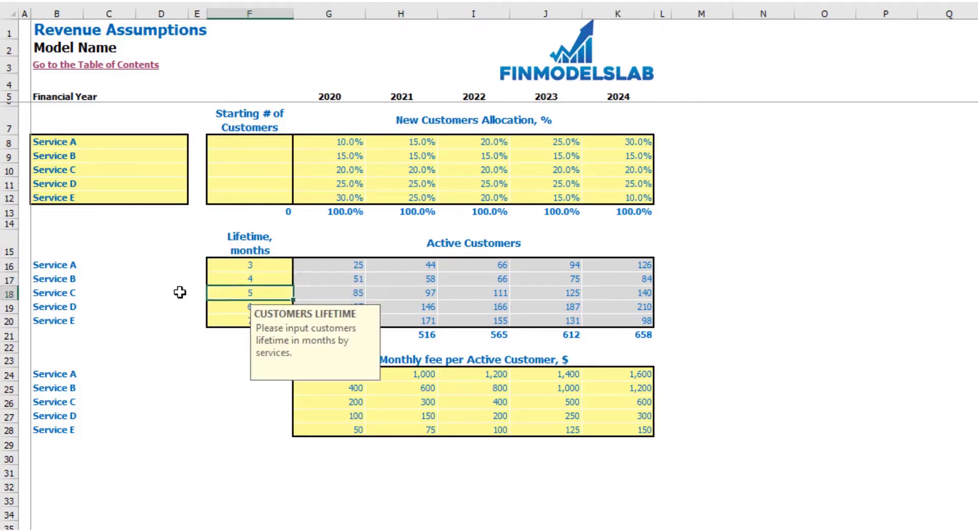
key("Return")
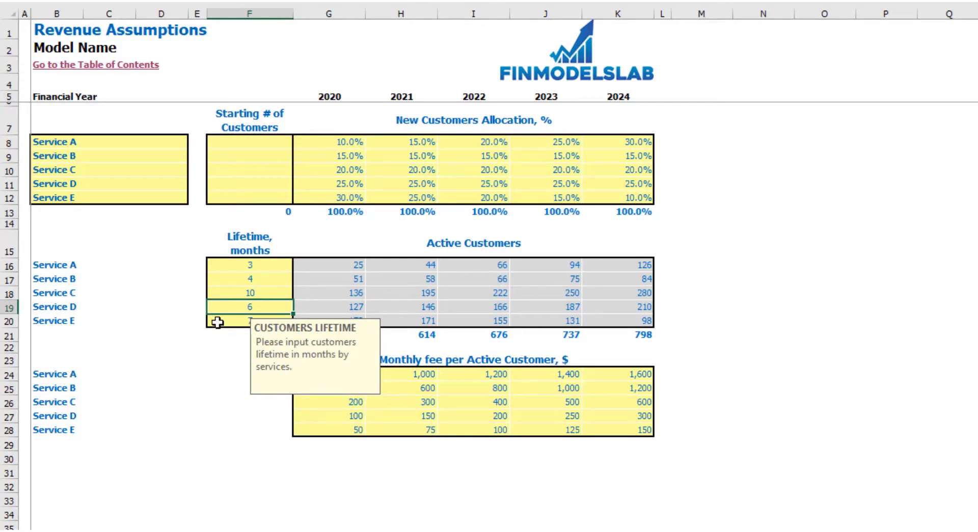
type("15")
key("Return")
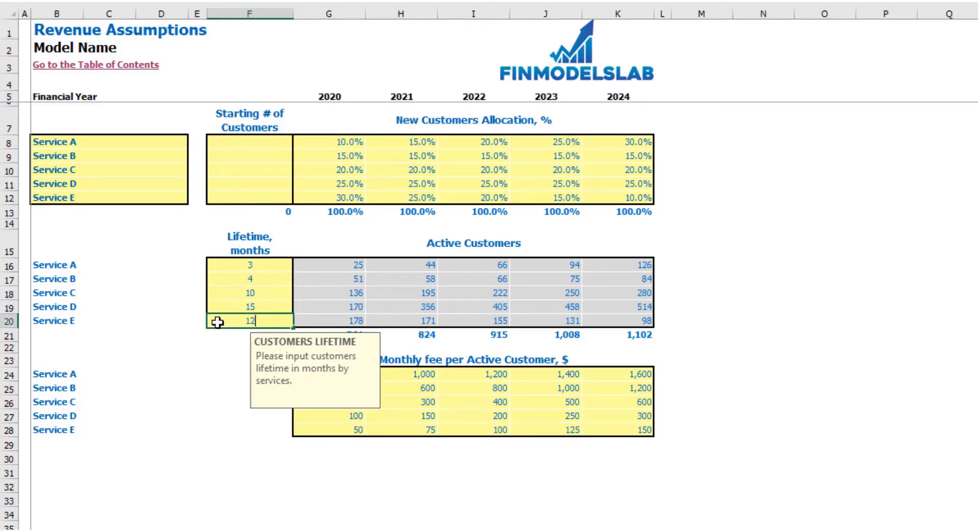
type("12")
key("Return")
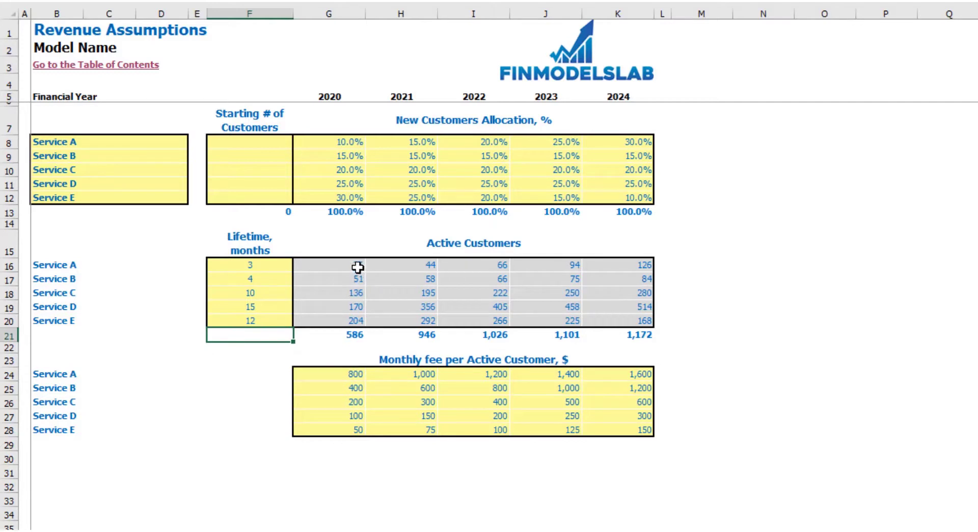
left_click_drag(351, 267, 600, 321)
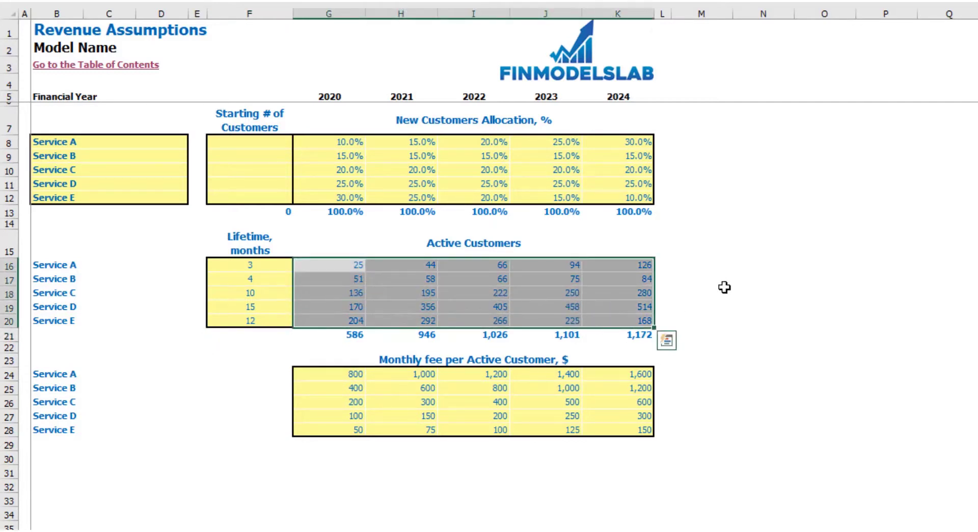
left_click_drag(731, 278, 736, 279)
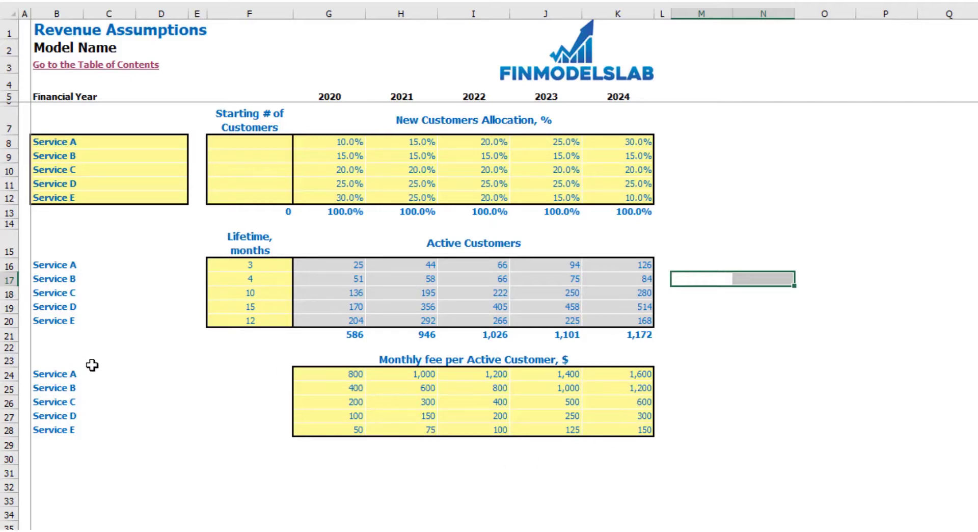
- Set Service A's monthly fee per active customer to 100, 120, 140, 160 and 180 dollars for 2020 through 2024
left_click(314, 373)
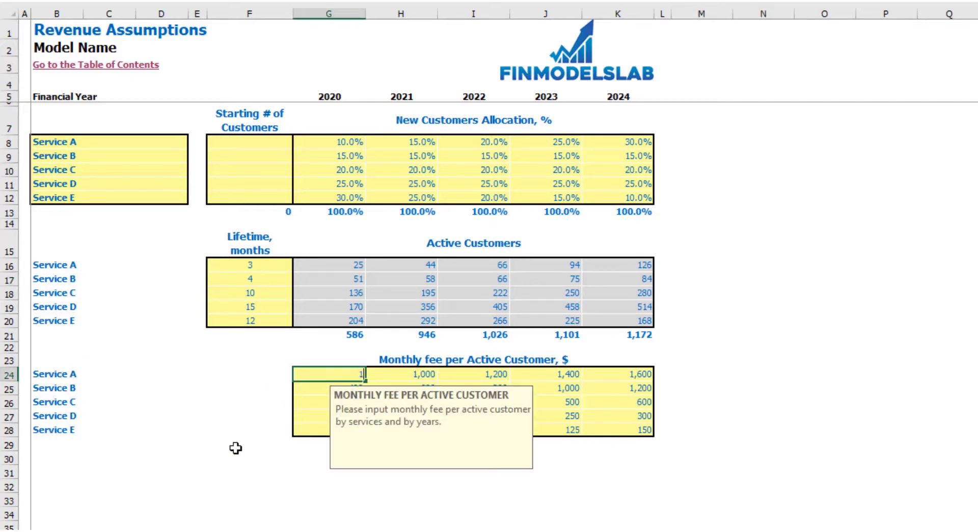
type("100")
key("Tab")
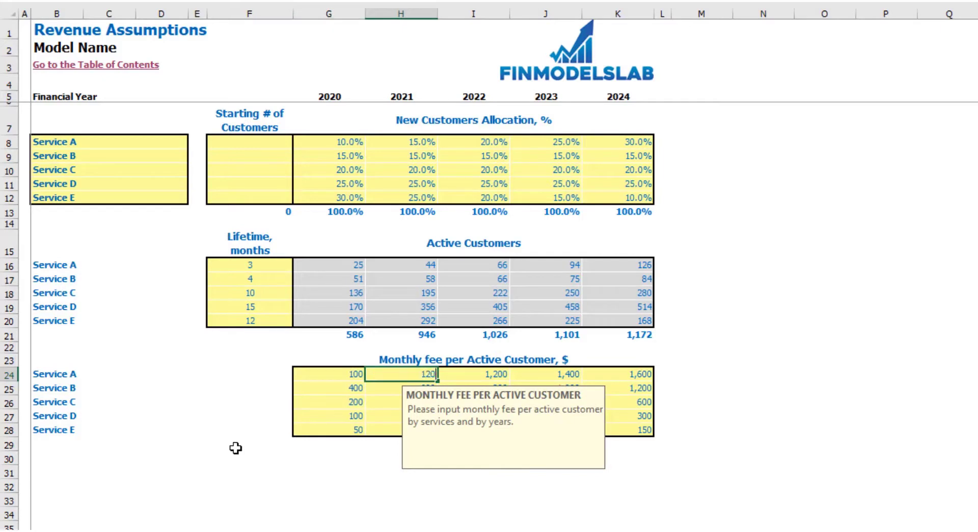
key("Tab")
key("Tab")
type("1")
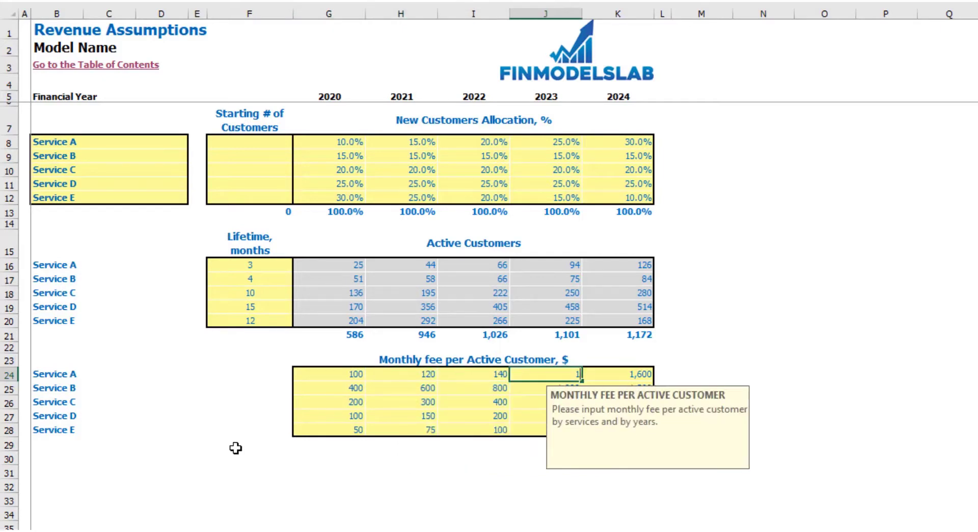
type("60")
key("Tab")
key("Return")
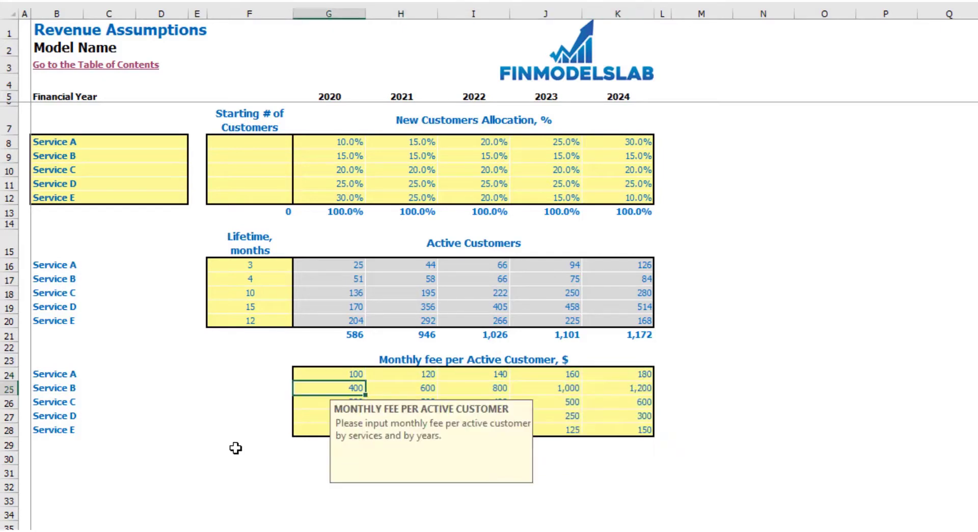
left_click(760, 397)
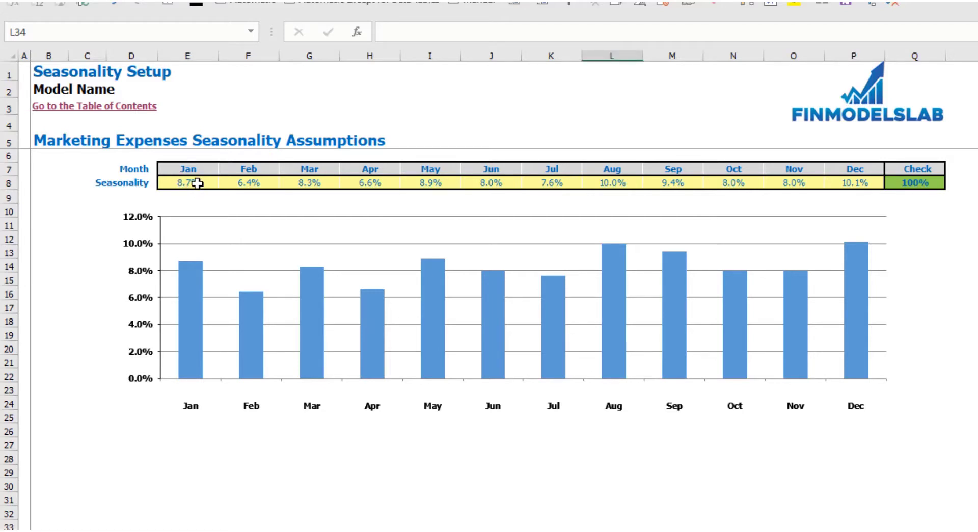
- Set the marketing seasonality to 15% for January, 10% for February and 5% for March
left_click(197, 183)
type("15")
key("Tab")
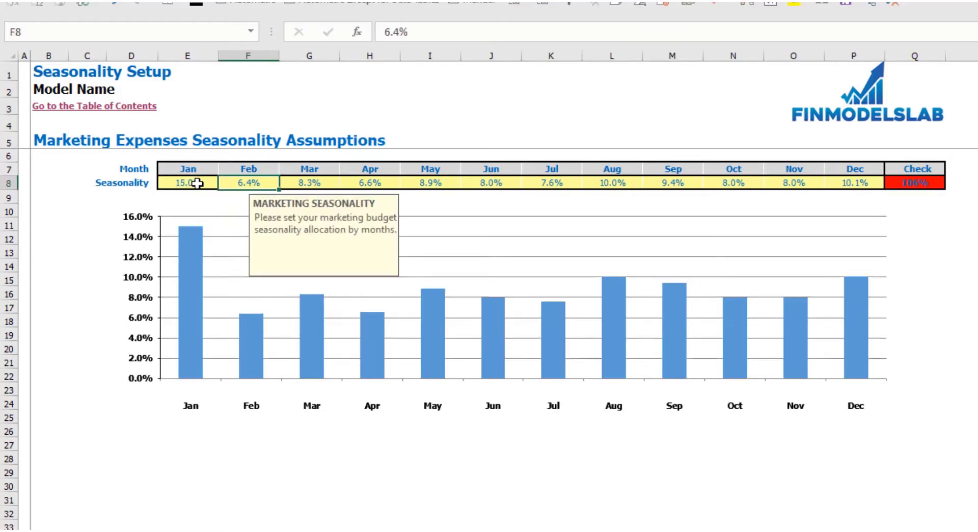
type("10")
key("Tab")
type("5")
key("Tab")
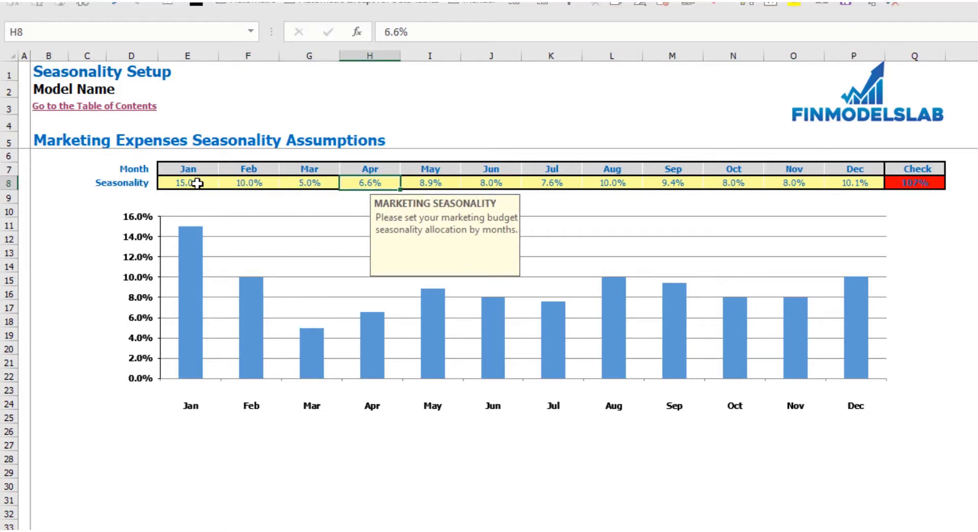
- Set the marketing seasonality to 10% for April, 8% for May and 6% for June
type("10")
key("Tab")
type("8")
key("Tab")
type("8")
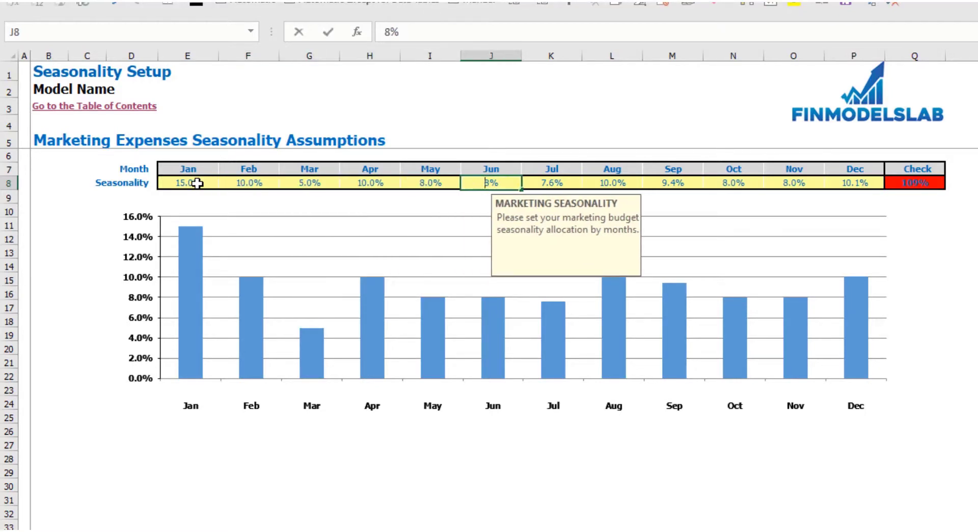
key("Tab")
- Set the marketing seasonality to 7% for July, 5% for August and 10% for September
type("7")
key("Tab")
type("5")
key("Tab")
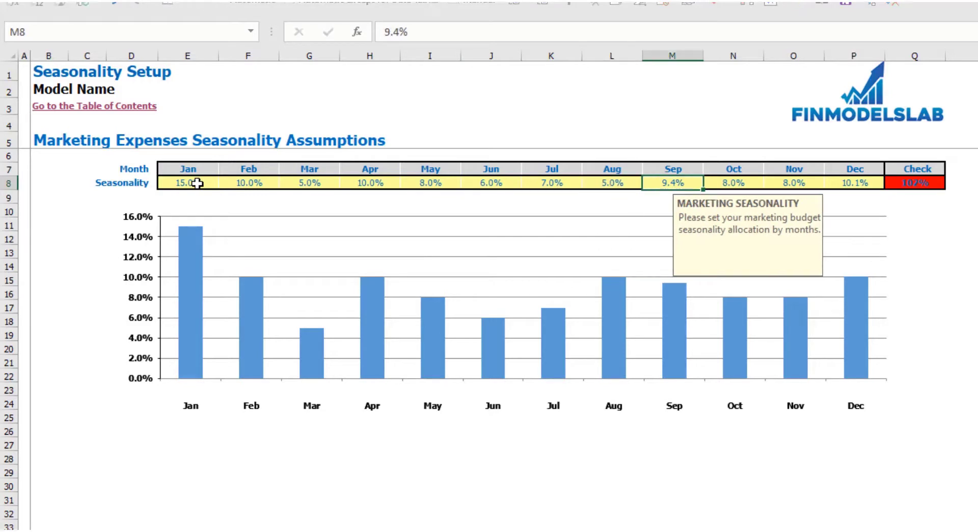
type("10")
key("Tab")
- Set the marketing seasonality to 15% for October and 5% each for November and December
type("15")
key("Tab")
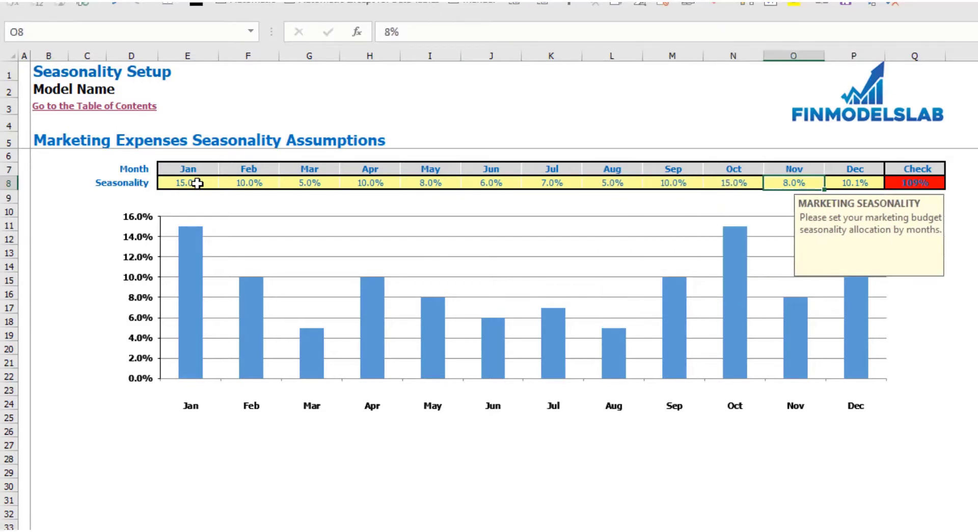
type("5")
key("Tab")
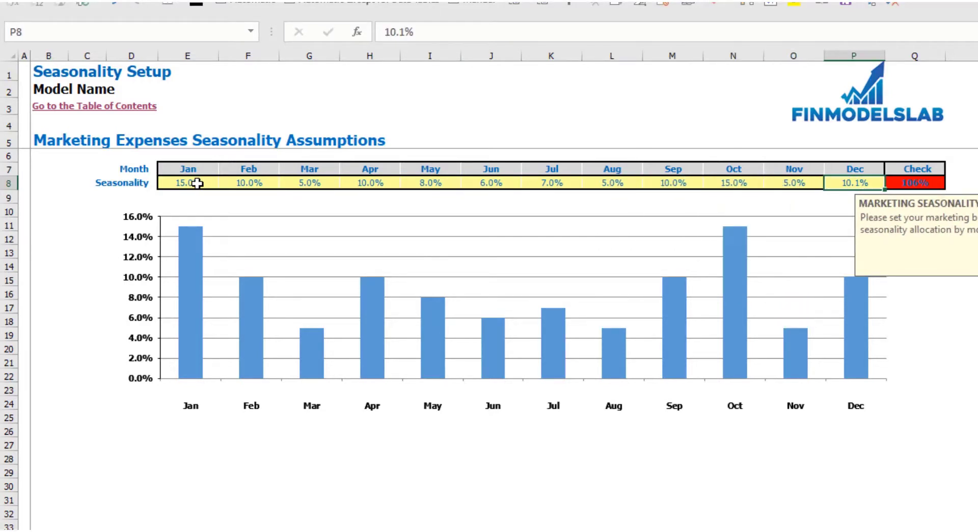
type("5")
key("Return")
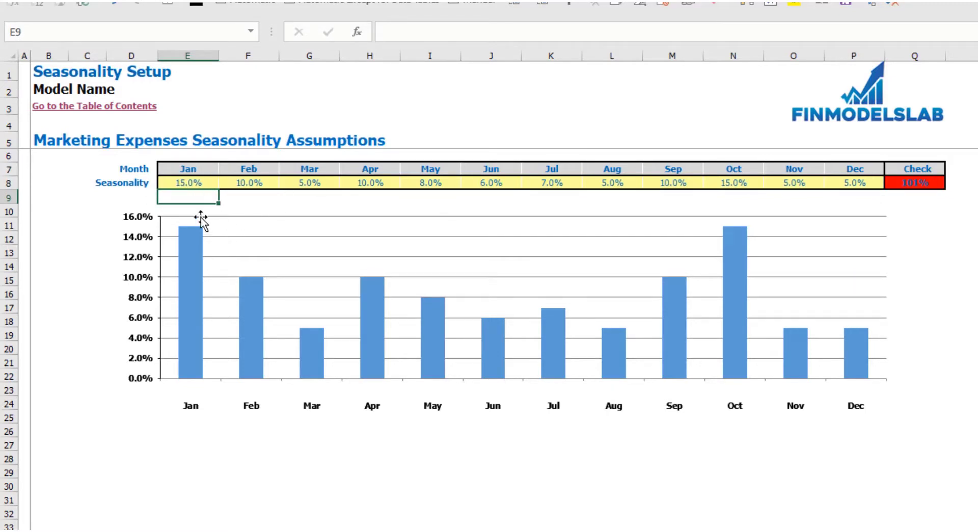
- Correct October's marketing seasonality to 14% and inspect the Check cell of the allocation
left_click(932, 183)
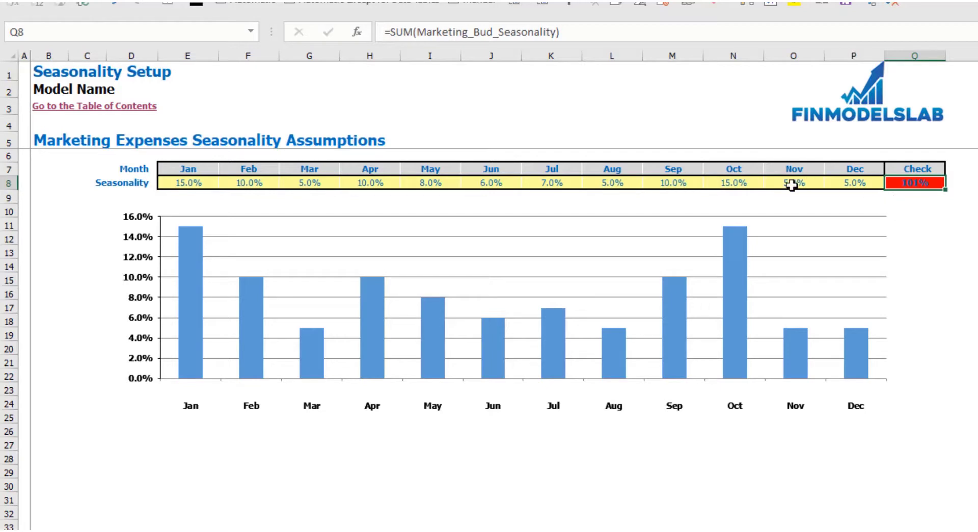
left_click(747, 185)
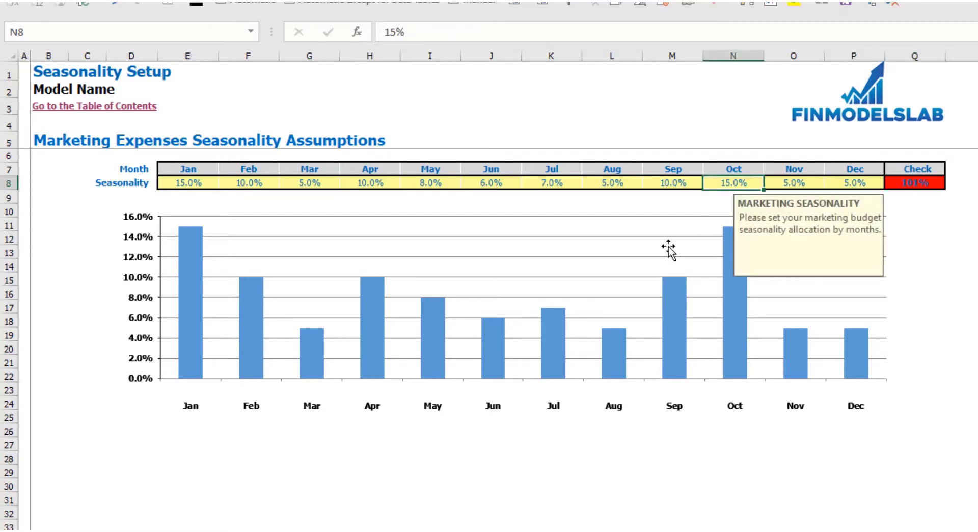
type("14")
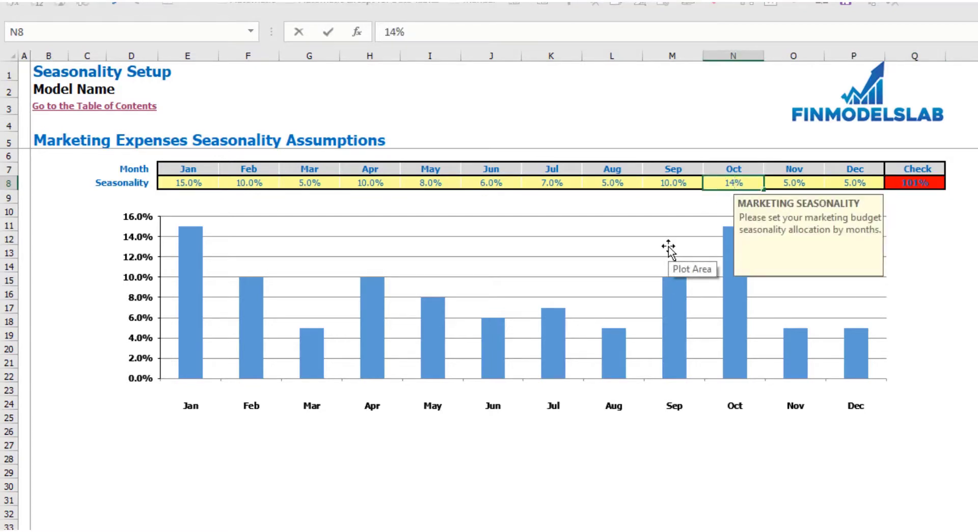
key("Return")
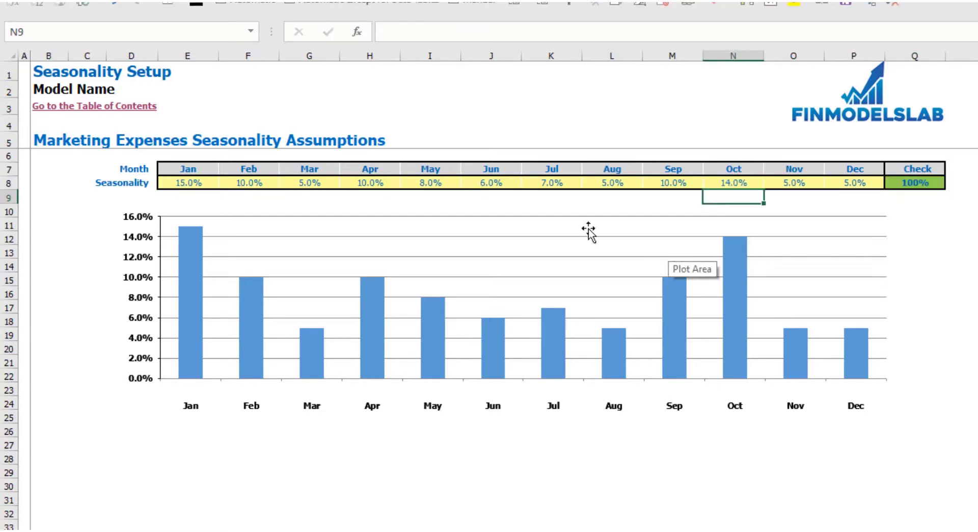
left_click(938, 186)
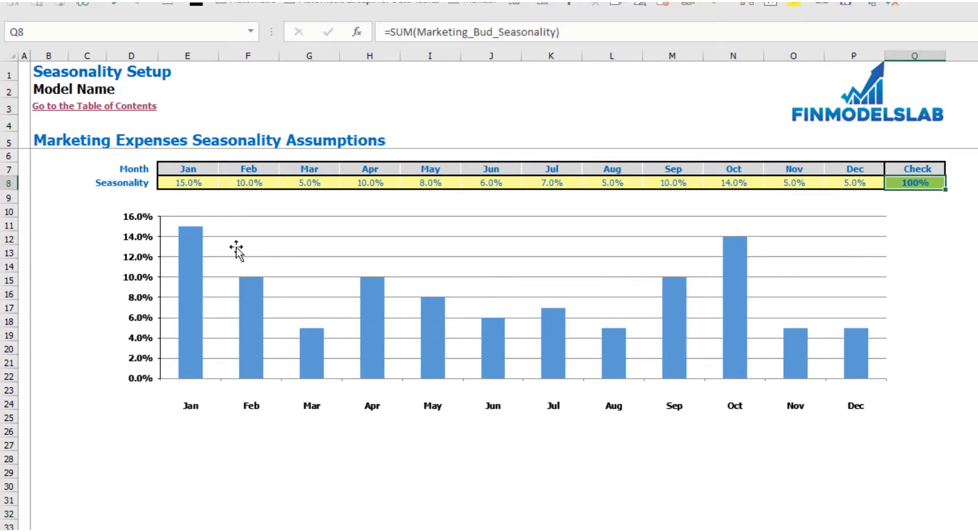
- Enter =1/12 as January's marketing seasonality and copy it to February through December
left_click(197, 183)
type("=1/12")
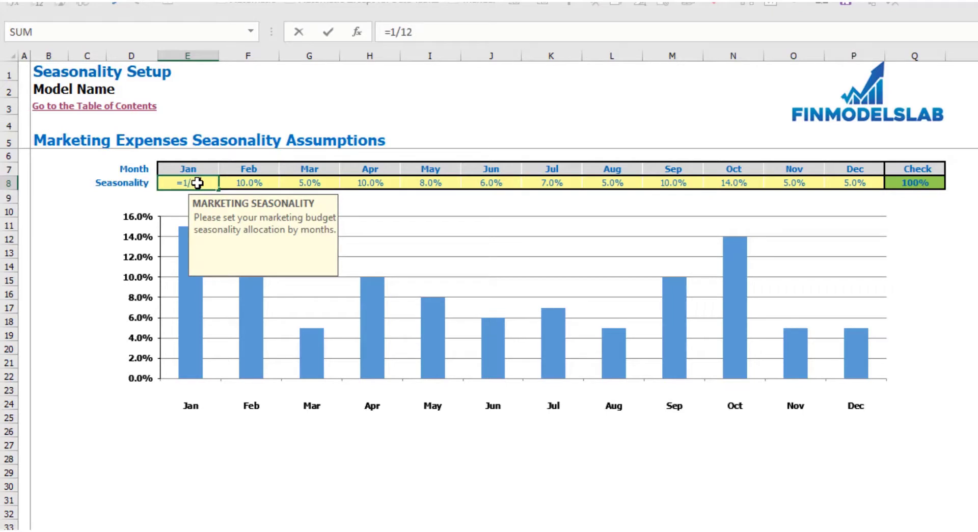
key("ctrl+Return")
key("ctrl+c")
key("Right")
key("ctrl+shift+Right")
key("shift+Left")
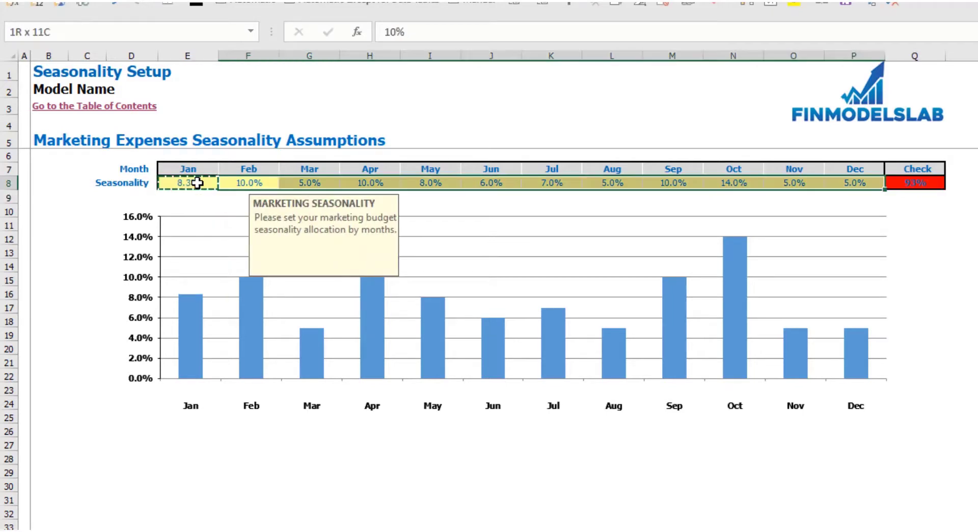
key("ctrl+v")
left_click(960, 251)
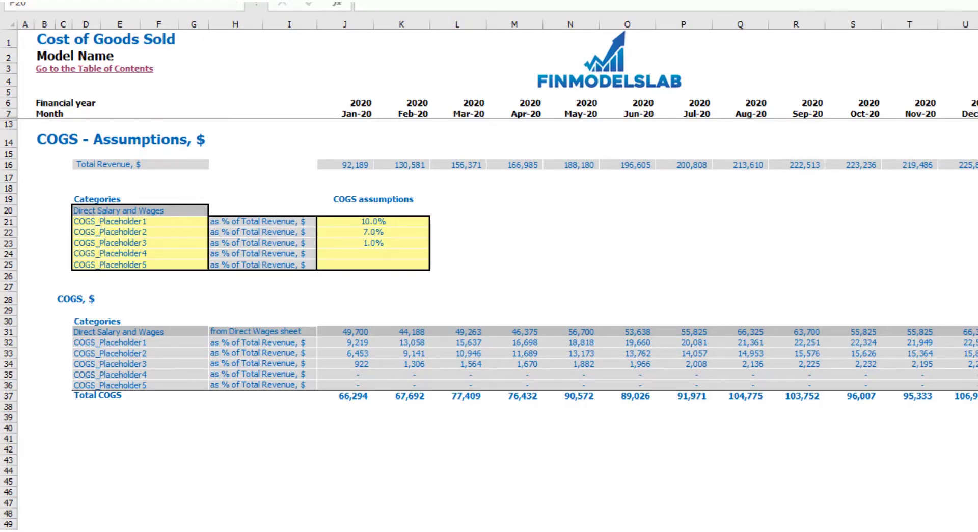
- On the Cost of Goods Sold sheet, rename the first placeholder category Hosting and set its COGS assumption to 15% of total revenue
left_click(171, 229)
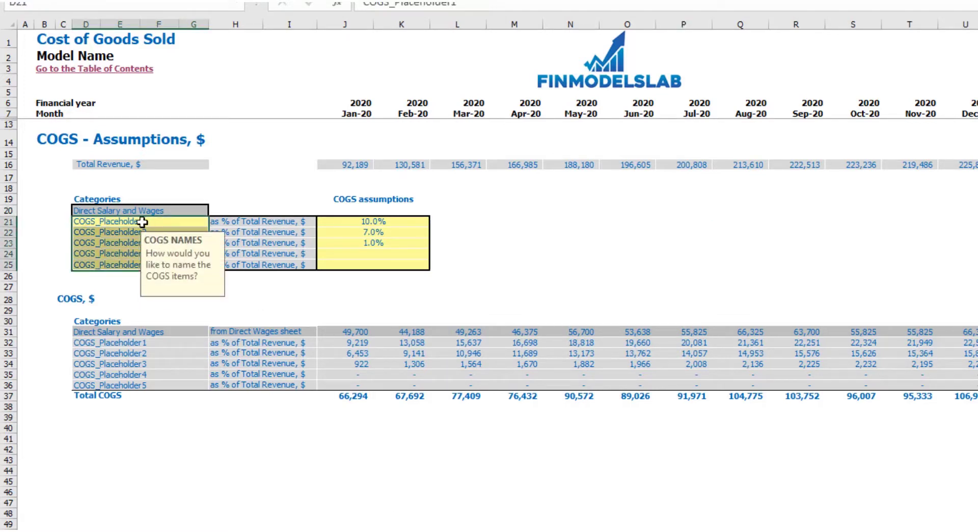
left_click(142, 222)
type("Hosting")
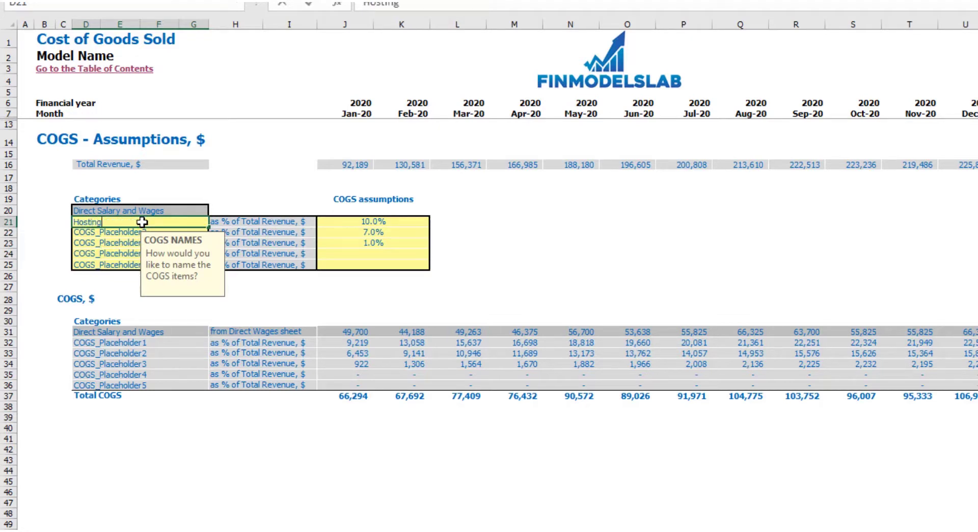
key("Return")
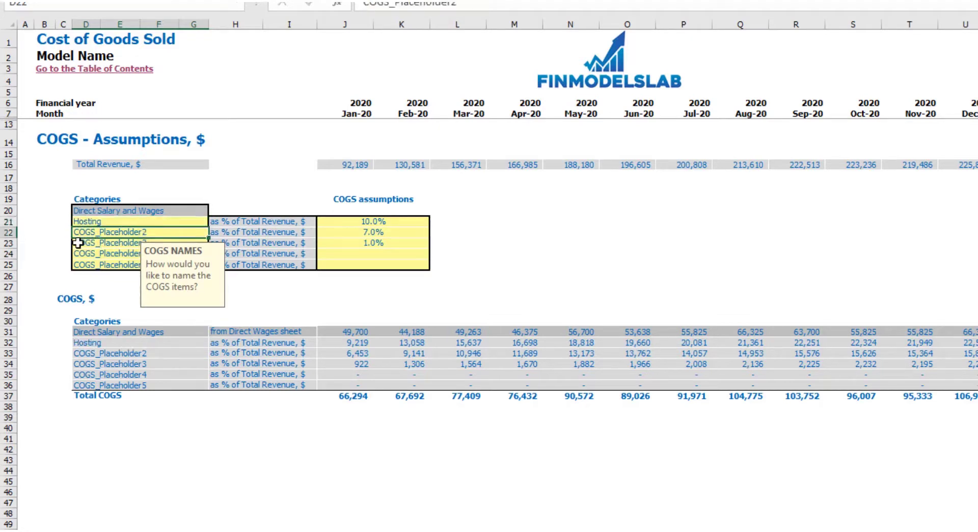
left_click(459, 253)
left_click(395, 224)
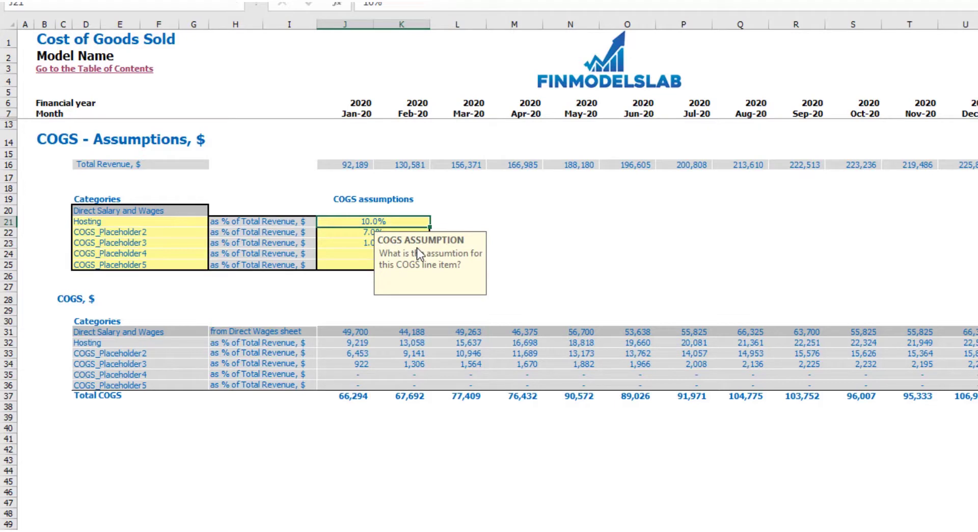
type("15")
key("Return")
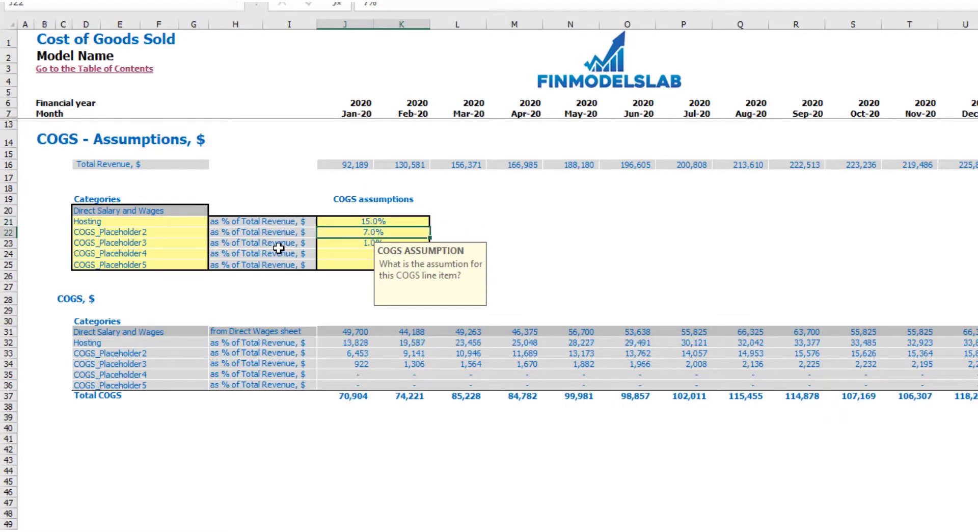
- Highlight the Total Revenue row and the COGS assumption percentages, and expand the Total COGS group on the Income Statement sheet
left_click(9, 165)
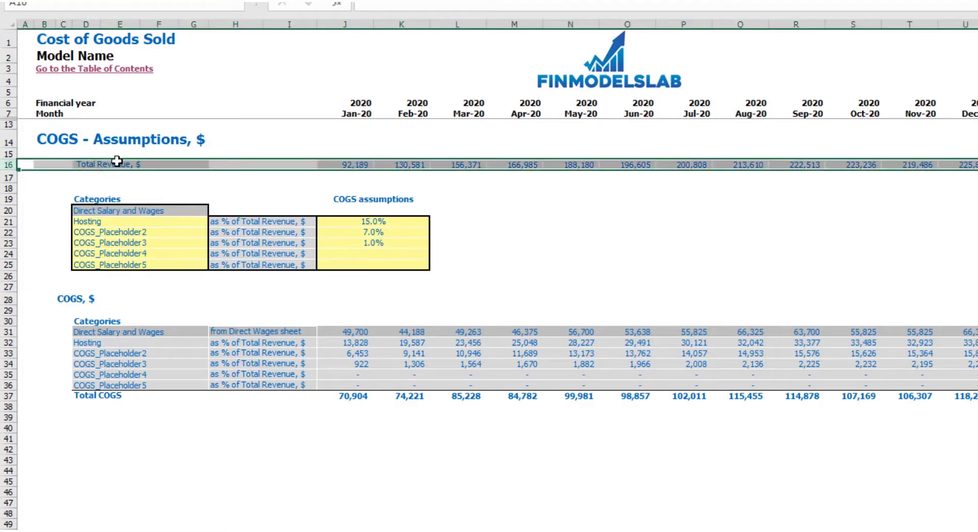
left_click(365, 188)
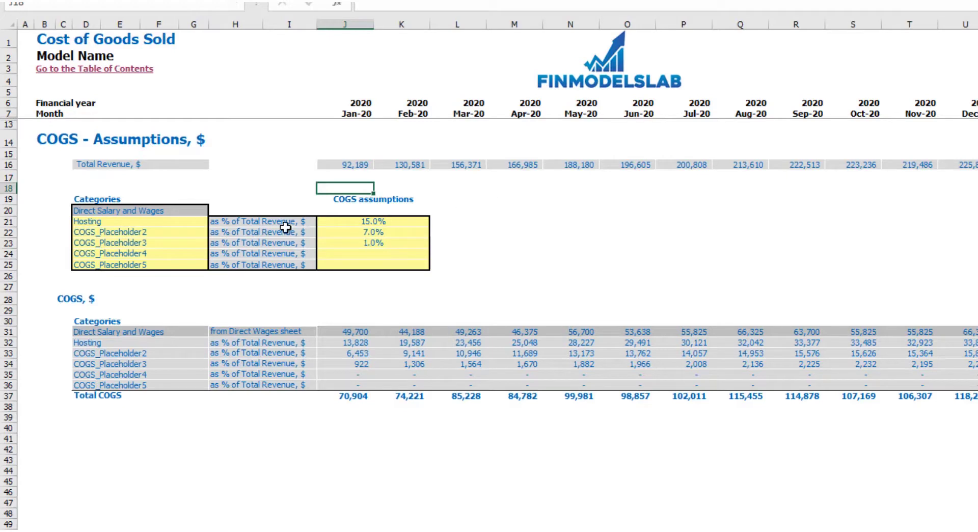
left_click_drag(354, 222, 374, 258)
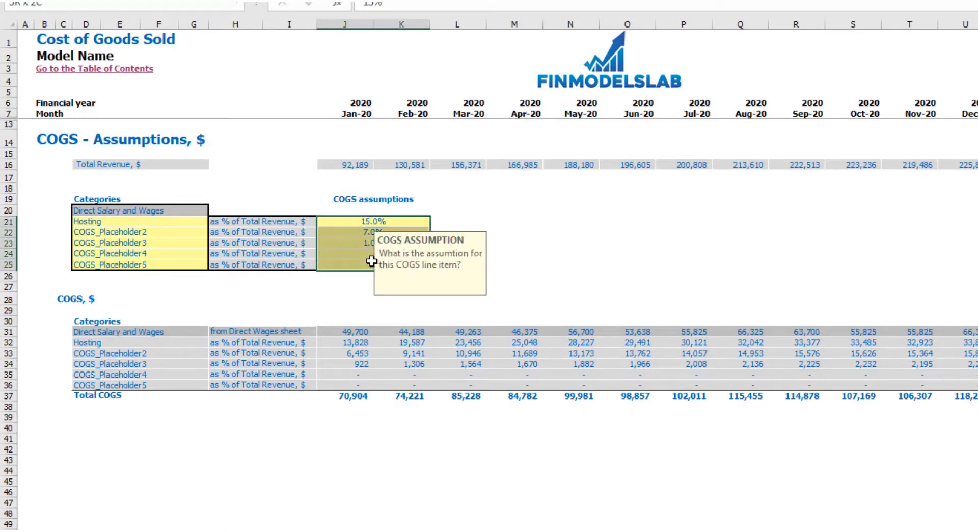
left_click(483, 192)
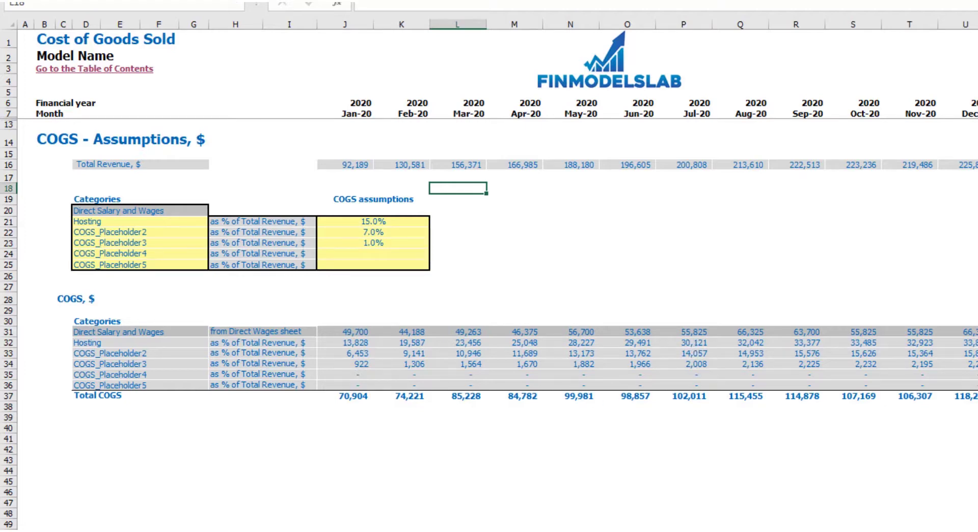
left_click(264, 530)
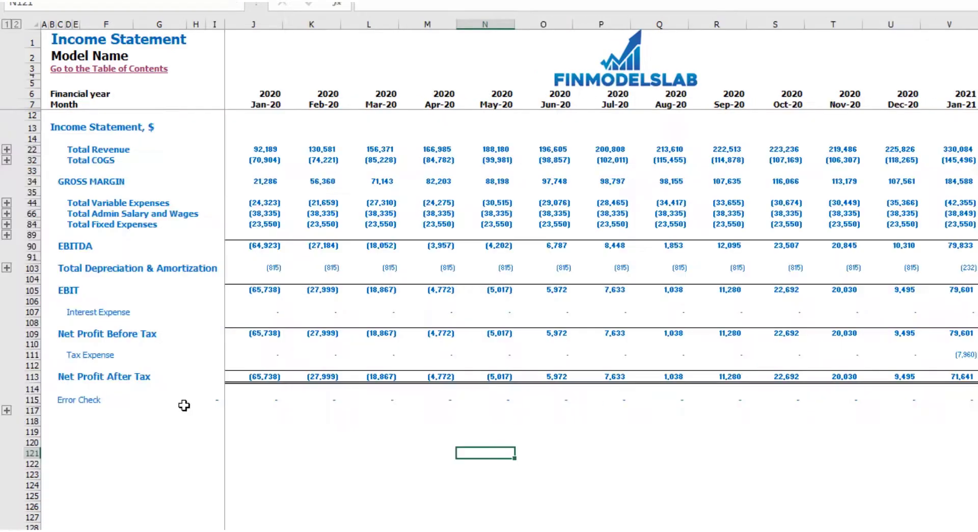
left_click(6, 160)
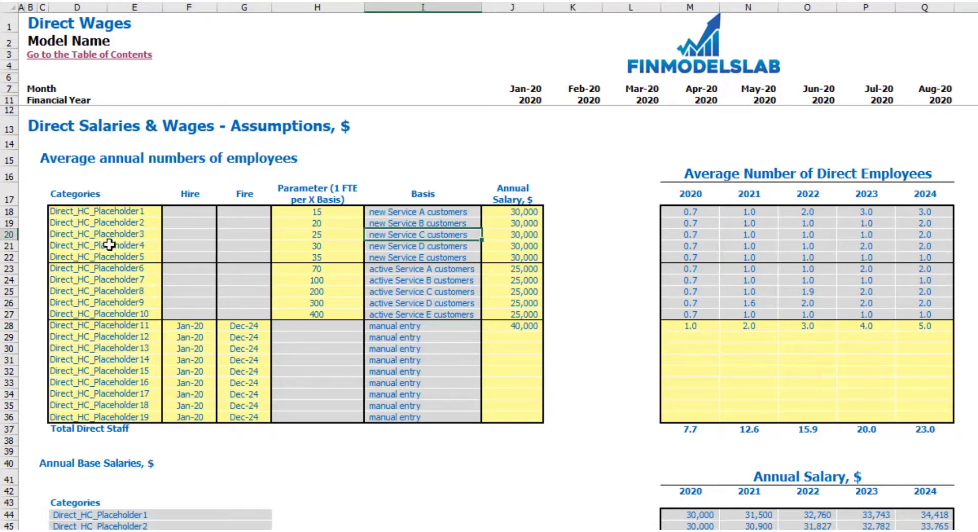
- On the Direct Wages sheet, set the 1 FTE per X Basis parameter of Direct_HC_Placeholder1 to 10
left_click(317, 211)
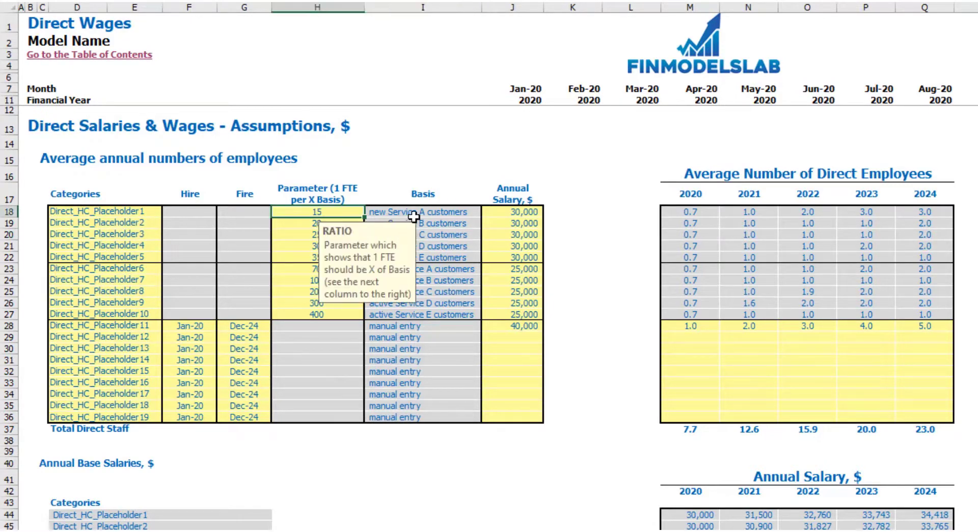
left_click(365, 168)
left_click(316, 211)
type("10")
key("Return")
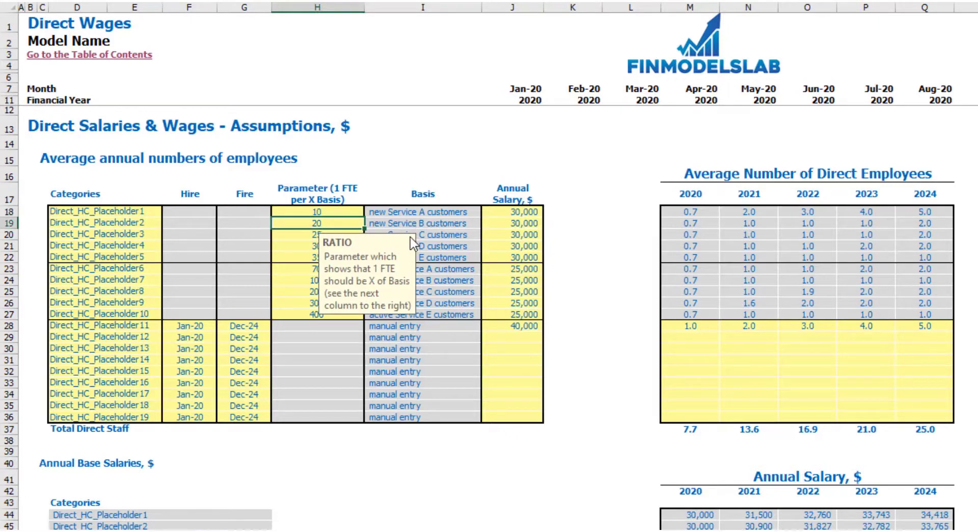
- Point out the basis and the FTE parameter of Direct_HC_Placeholder1 in the direct wages assumptions
left_click(436, 210)
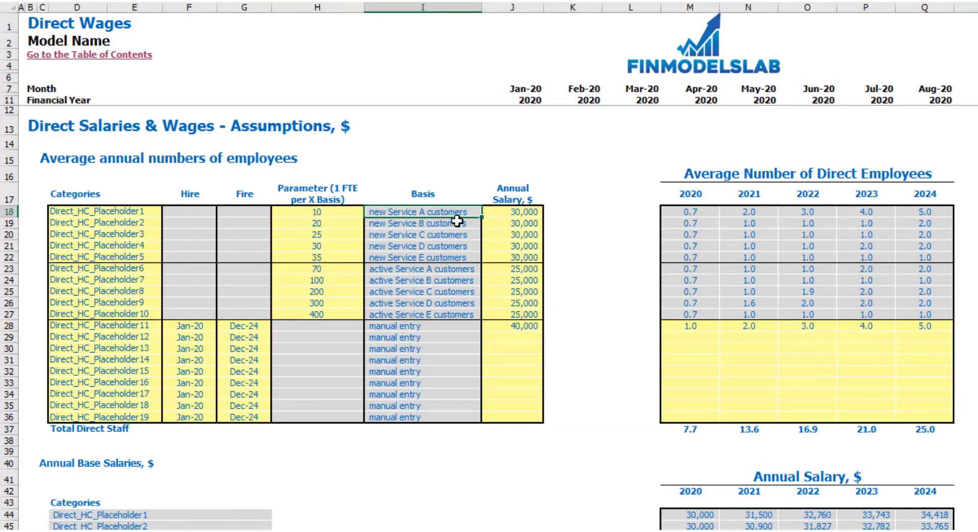
left_click(347, 213)
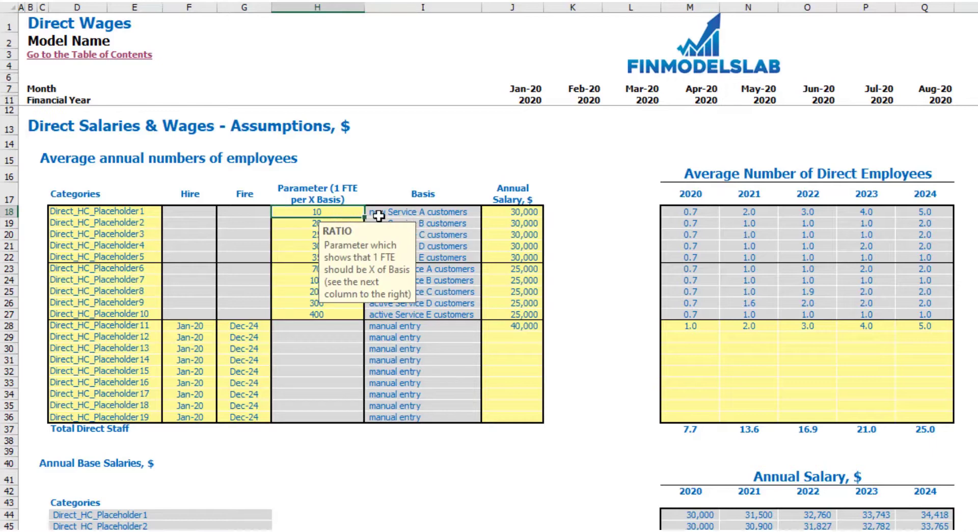
left_click(471, 216)
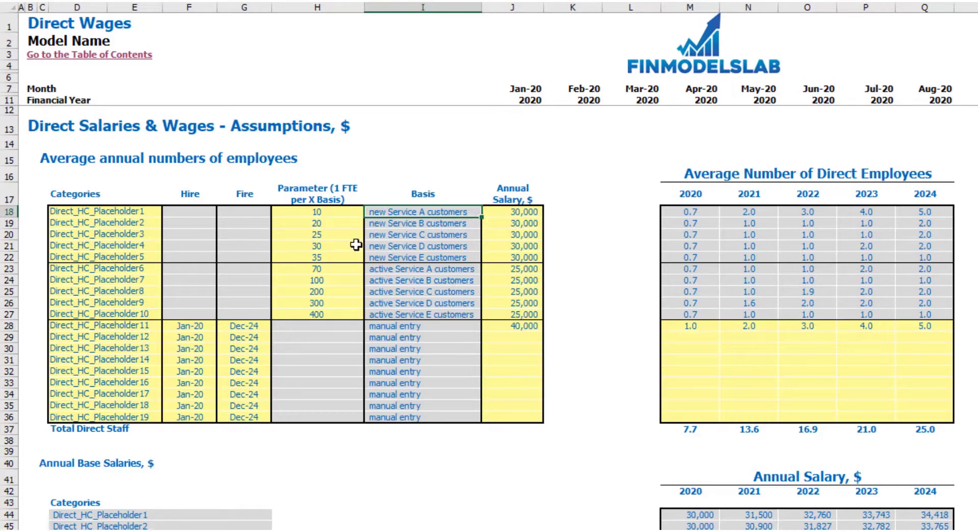
- Set the annual salary of Direct_HC_Placeholder1 to 25,000 dollars and highlight its average number of employees for 2020 through 2024
left_click(509, 214)
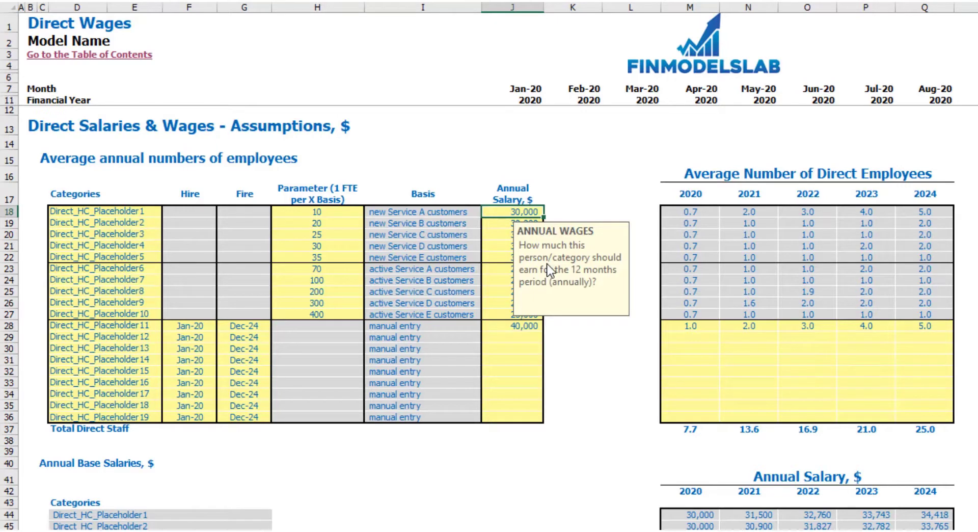
type("25,000")
key("Return")
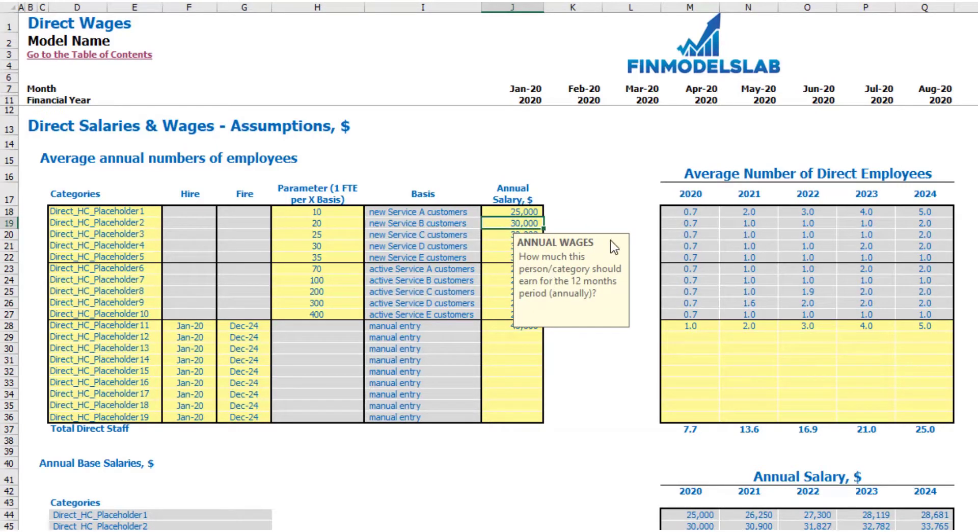
left_click_drag(691, 213, 930, 212)
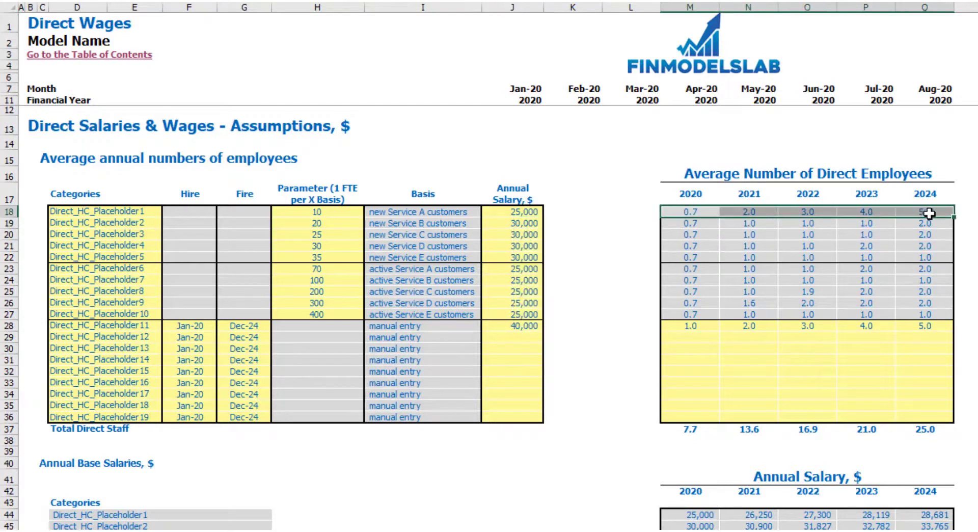
left_click(591, 171)
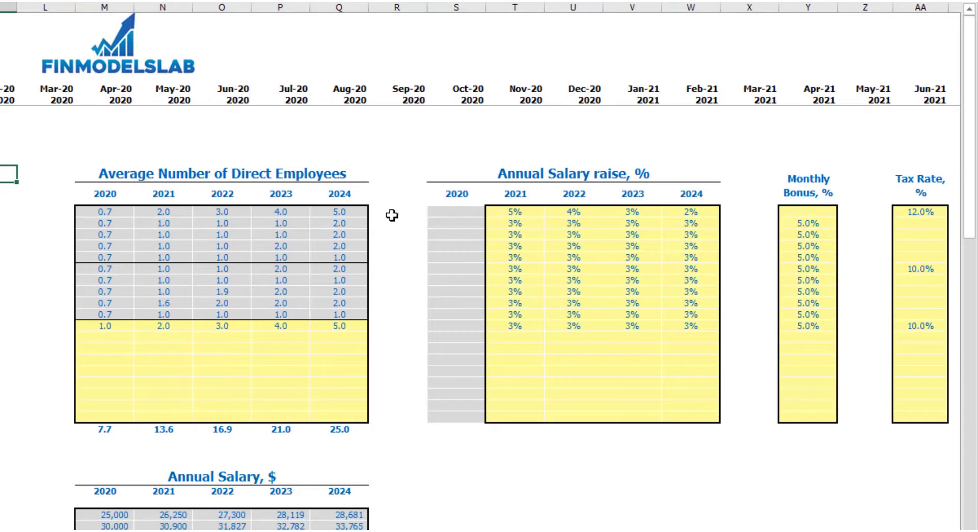
- Set the annual salary raise of Direct_HC_Placeholder1 to 6%, 5%, 4% and 3% for 2021 through 2024
left_click(527, 214)
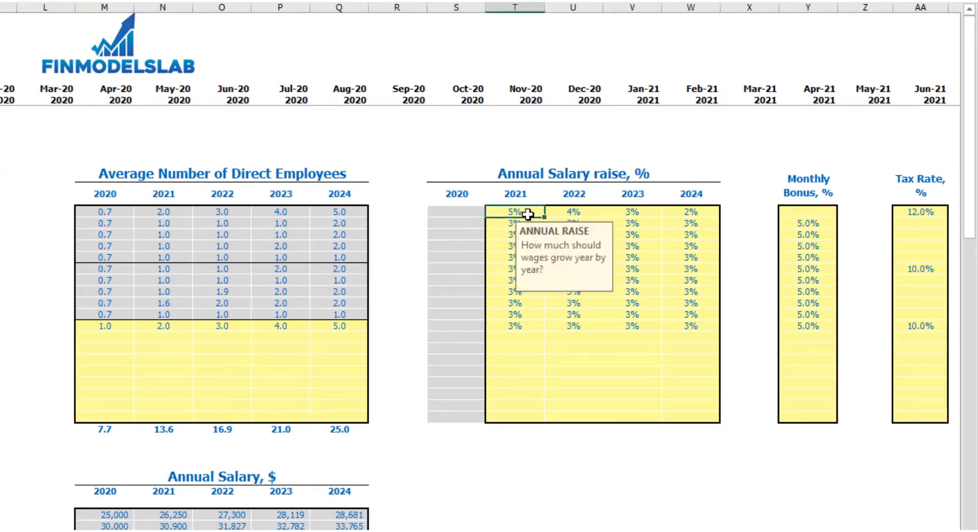
type("6")
key("Tab")
type("5")
key("Tab")
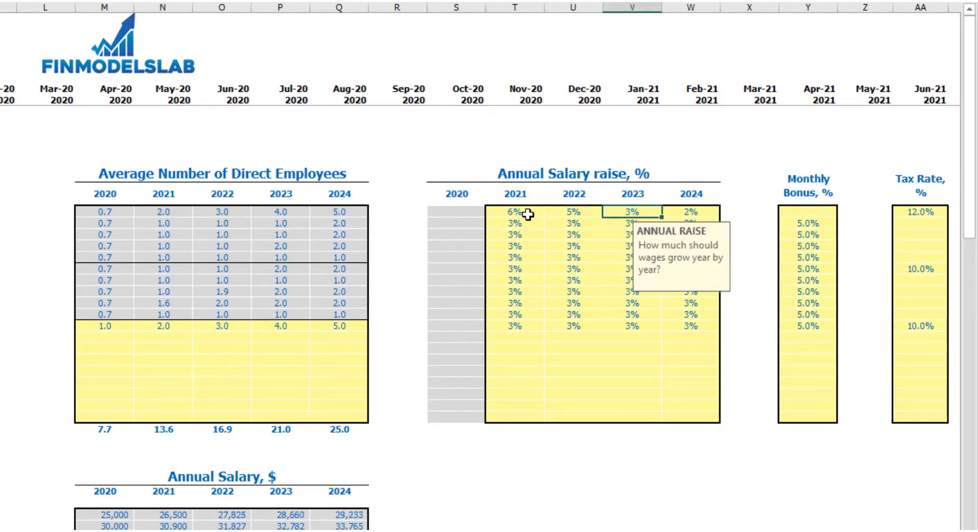
type("4")
key("Tab")
type("3")
left_click(494, 128)
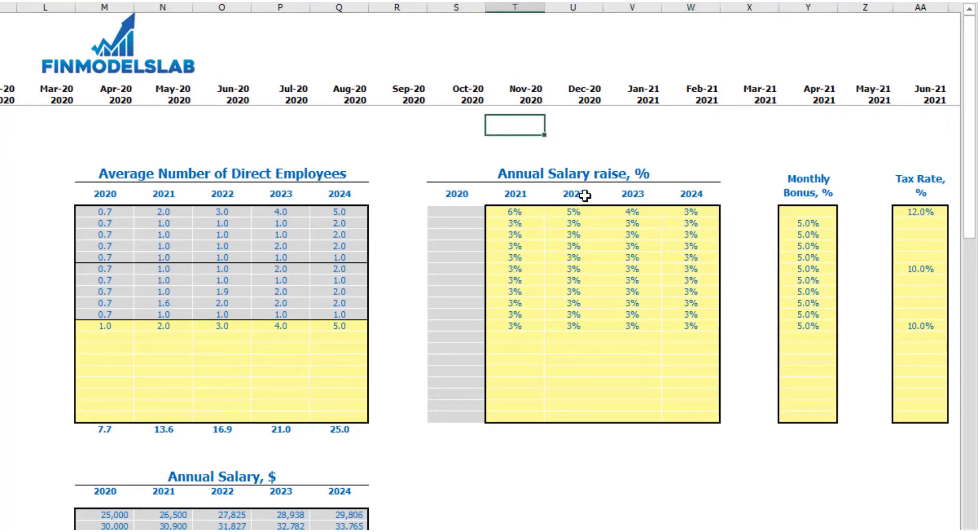
- Set the monthly bonus of Direct_HC_Placeholder1 to 10% and its tax rate to 15%
left_click(822, 212)
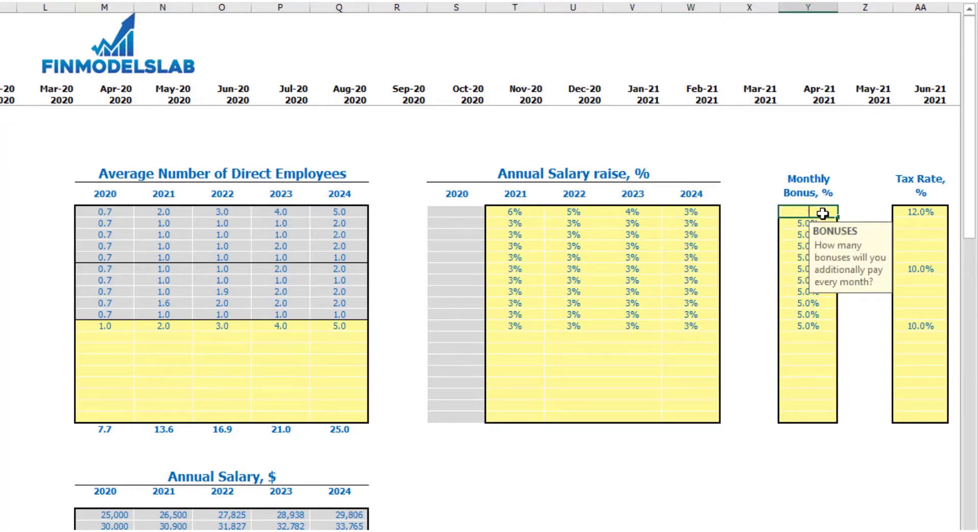
type("10")
key("ctrl+Return")
left_click(933, 211)
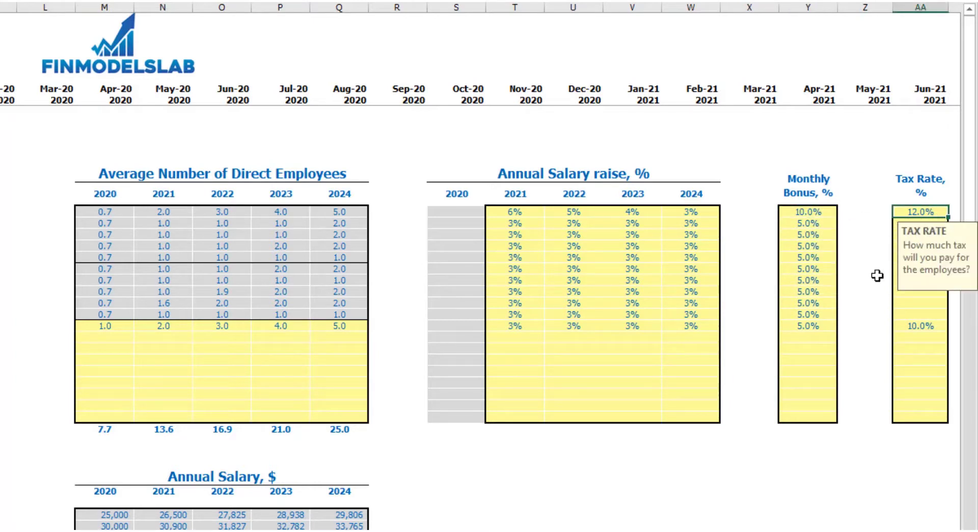
type("15")
key("Return")
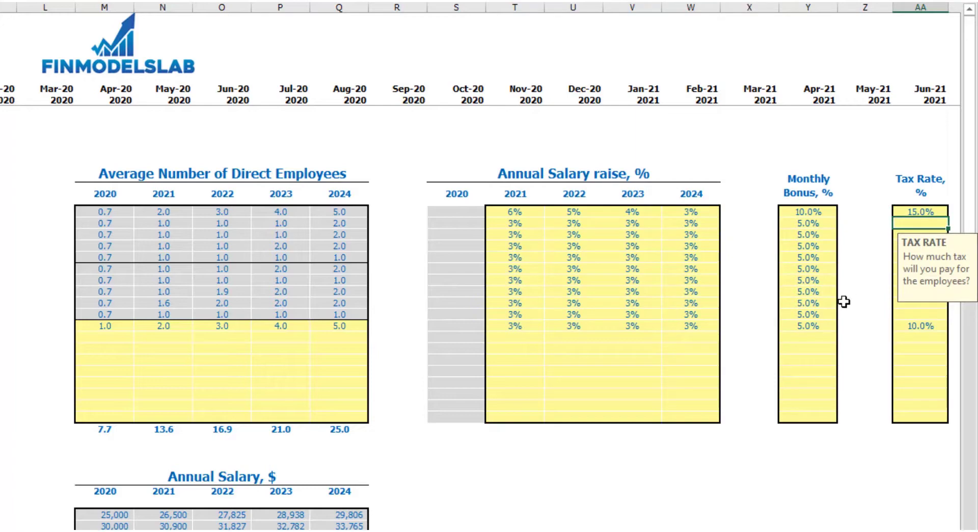
- Clear the monthly bonus and tax rate of Direct_HC_Placeholder1
left_click(810, 211)
key("Delete")
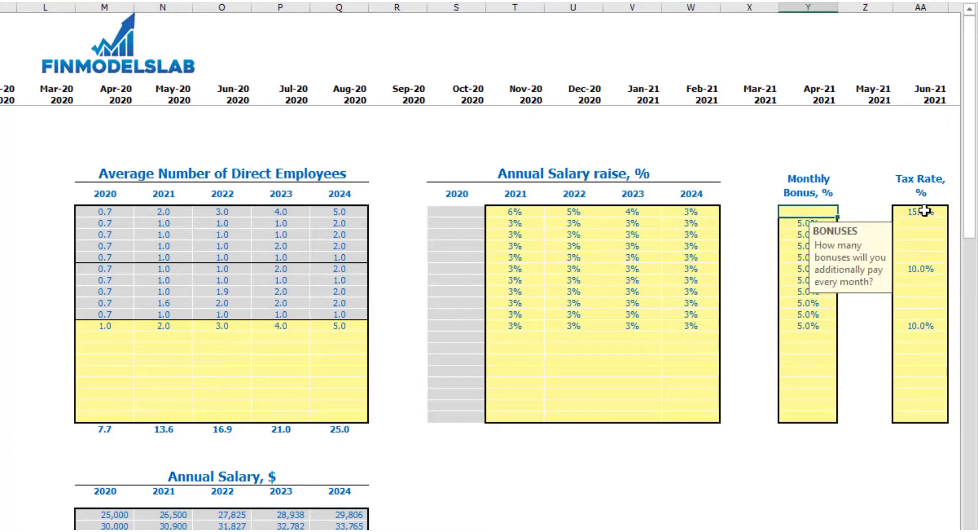
left_click(920, 212)
key("Delete")
left_click(817, 144)
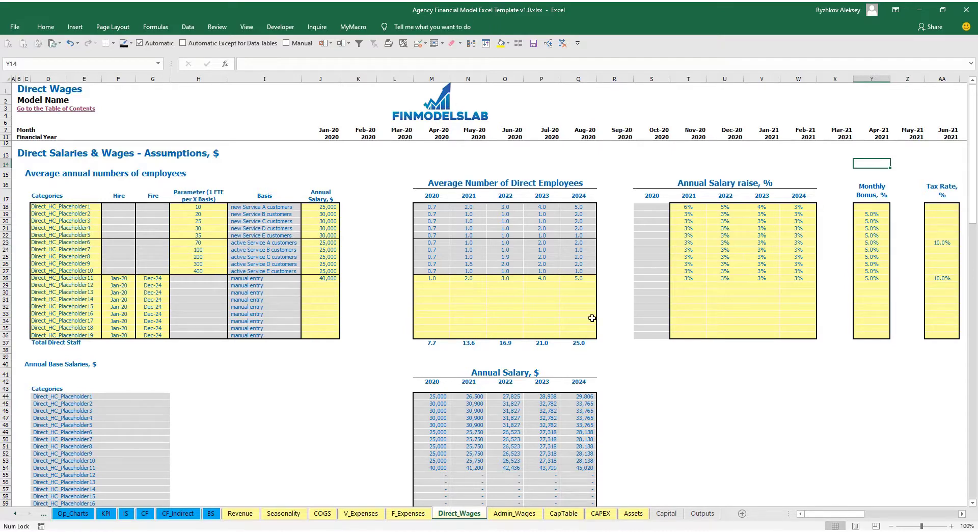
- Examine the annual salary, direct staff numbers, monthly base salaries, bonus and base taxes tables on the Direct Wages sheet
scroll(199, 350, "down", 10)
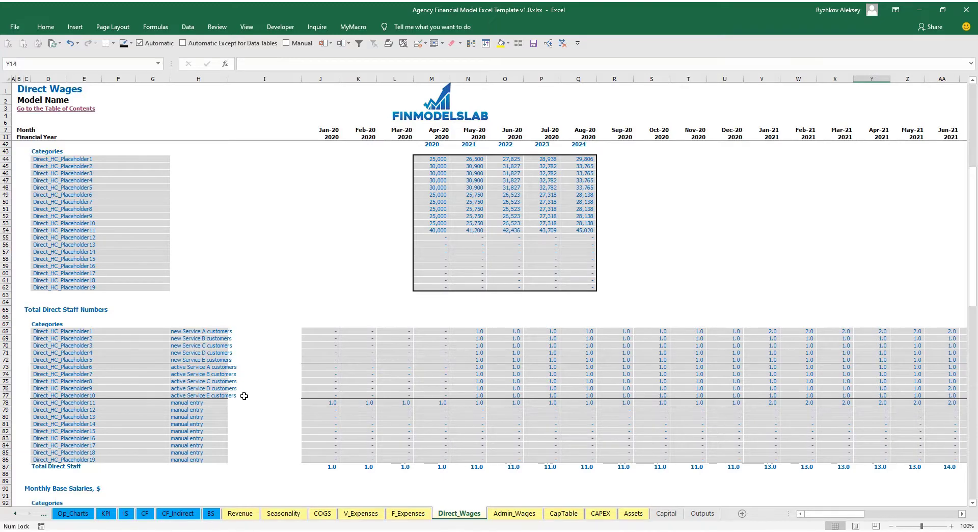
scroll(245, 396, "down", 10)
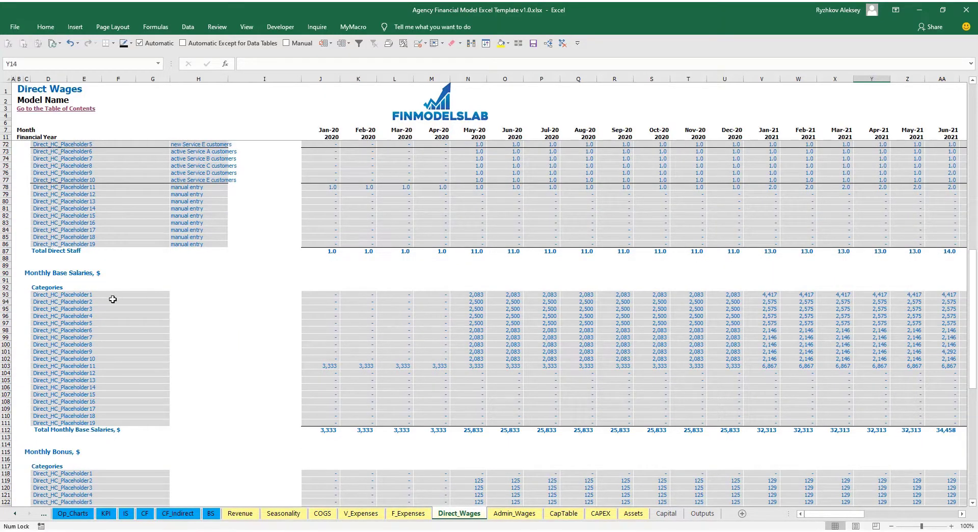
scroll(113, 299, "down", 10)
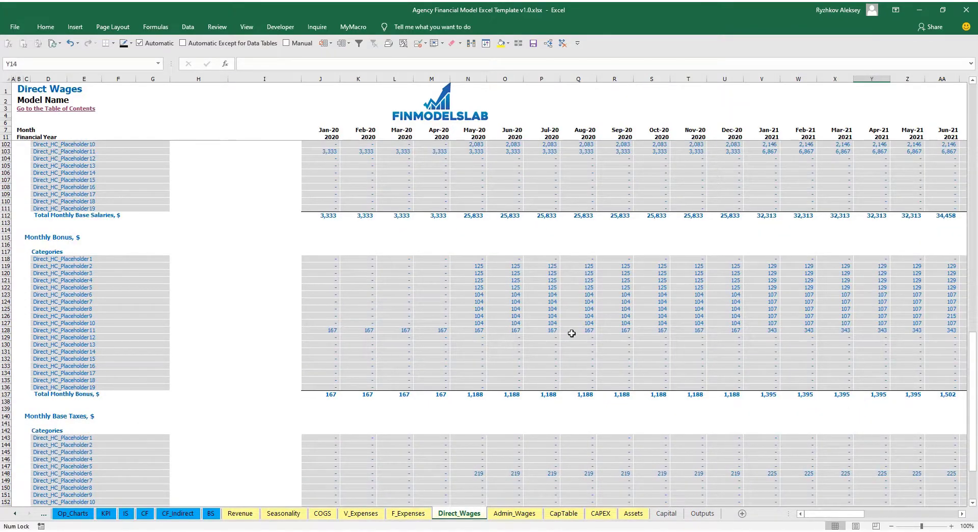
scroll(109, 313, "down", 7)
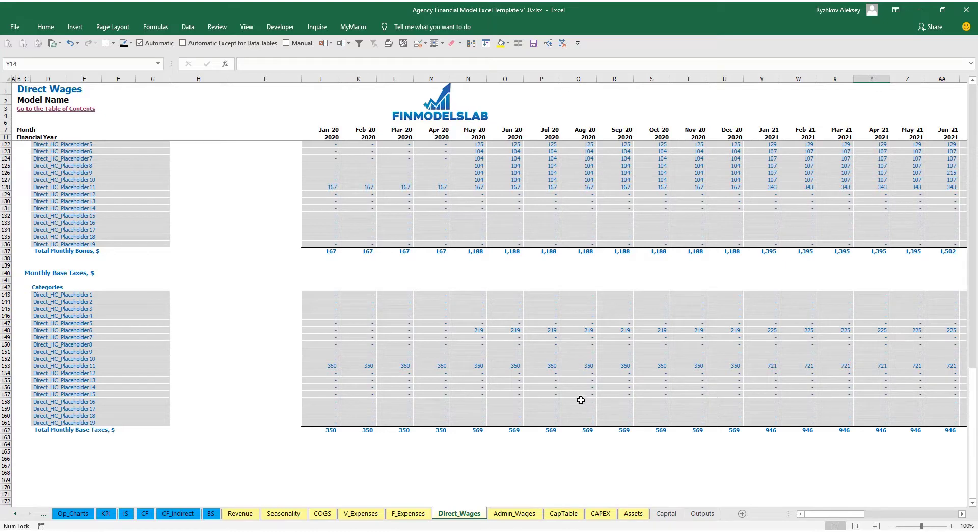
scroll(288, 301, "up", 20)
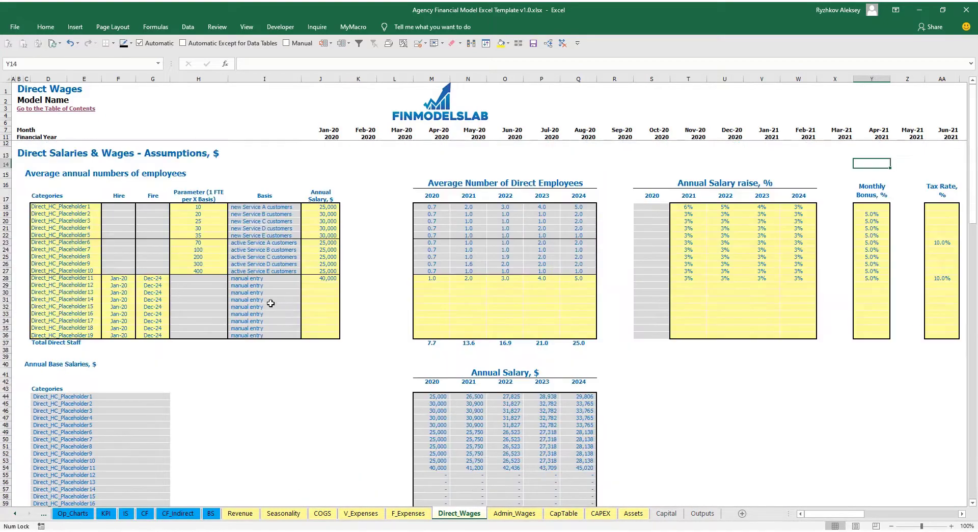
- Highlight the active-customer staff rows and set the 1 FTE per X Basis parameter of Direct_HC_Placeholder6 to 50
left_click_drag(3, 241, 3, 270)
left_click(247, 177)
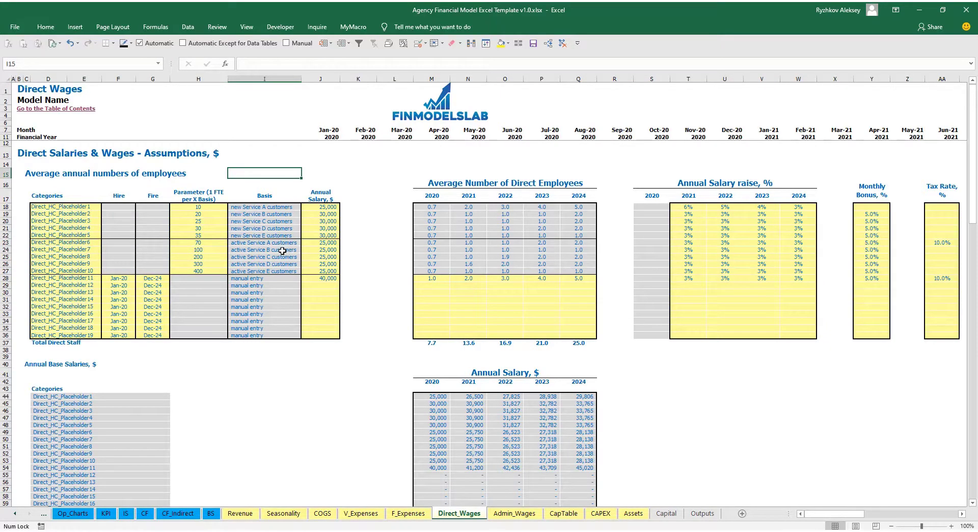
left_click(195, 243)
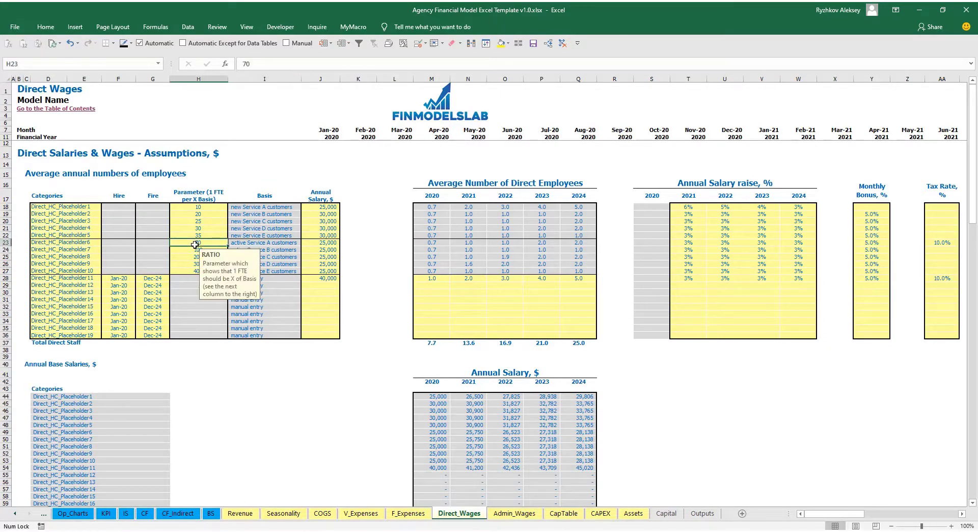
type("50")
left_click(260, 182)
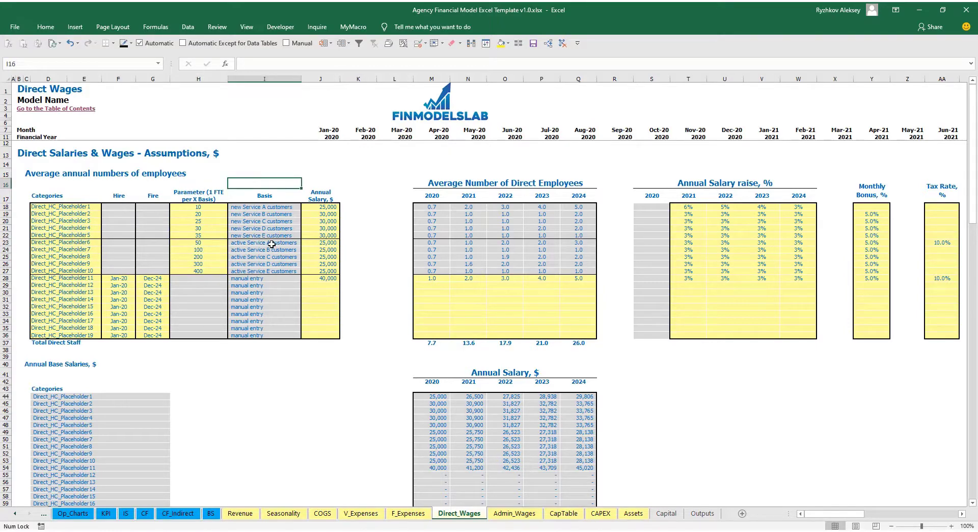
- Point out the FTE parameter and the category name of Direct_HC_Placeholder6 in the direct wages assumptions
left_click(208, 243)
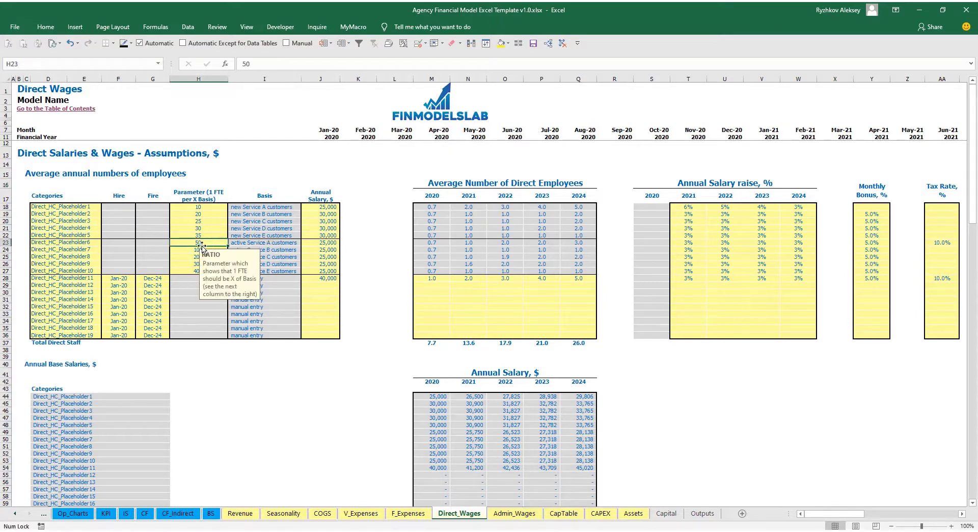
left_click(66, 243)
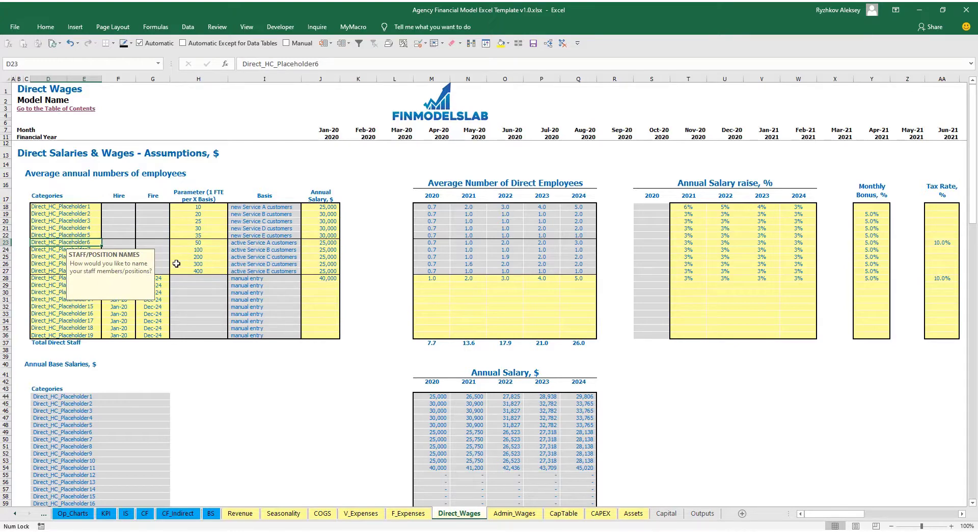
left_click(358, 192)
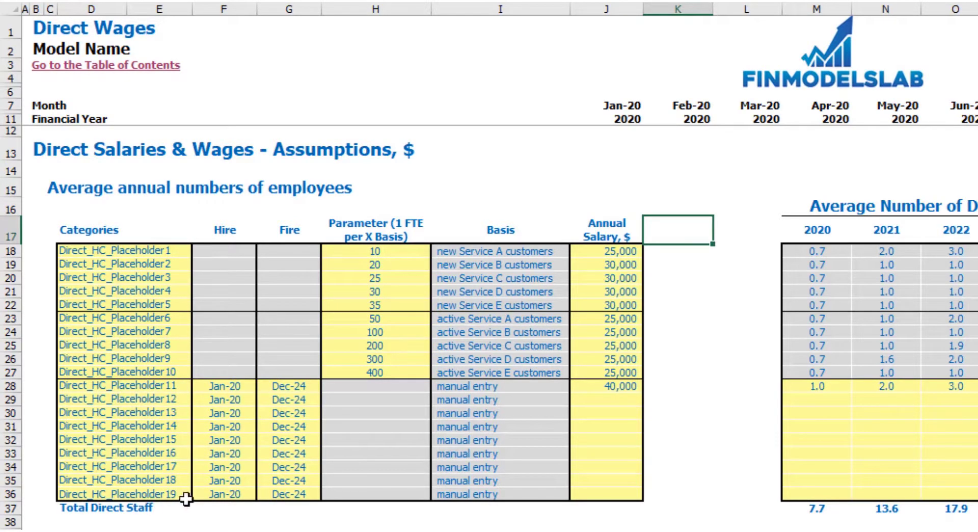
- Set the hire date of Direct_HC_Placeholder11 to Mar-20 and its annual salary to 35,000 dollars
left_click(242, 388)
left_click(263, 386)
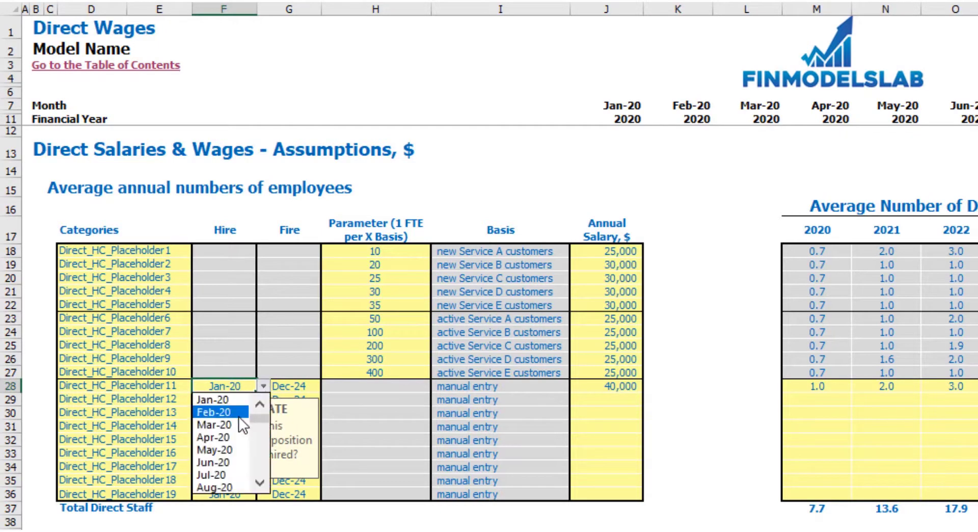
left_click(238, 422)
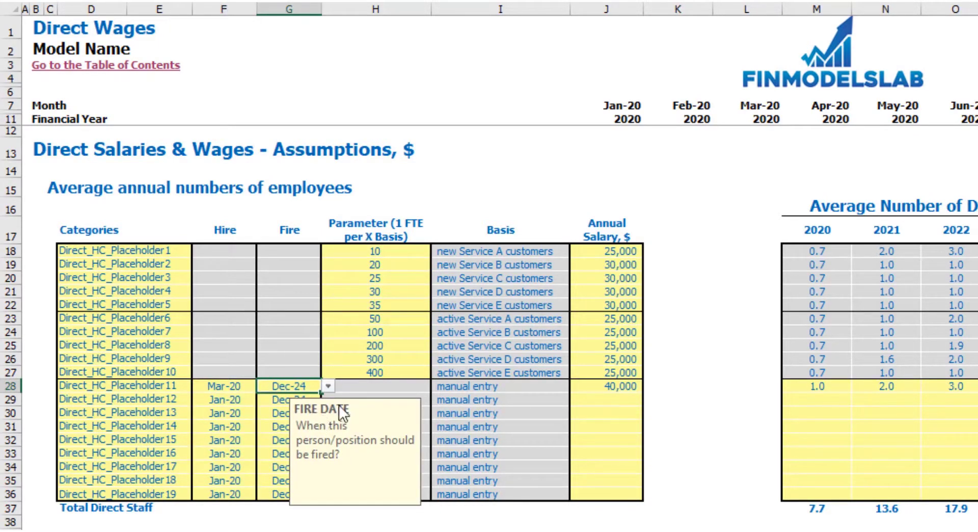
left_click(622, 387)
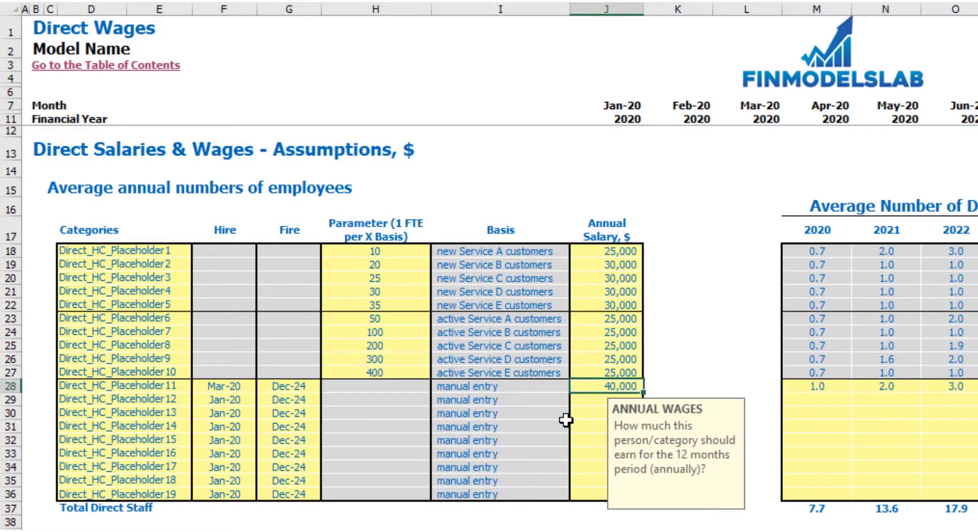
type("35,000")
key("Return")
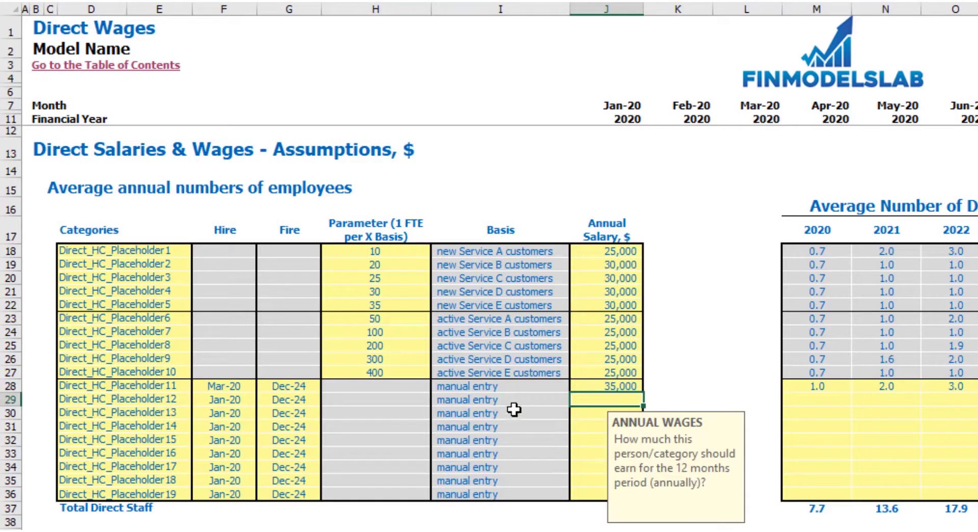
- Highlight the manual entry basis cells and set Direct_HC_Placeholder11's average number of employees to 2, 4, 6, 8 and 10 for 2020 through 2024
left_click_drag(478, 386, 485, 492)
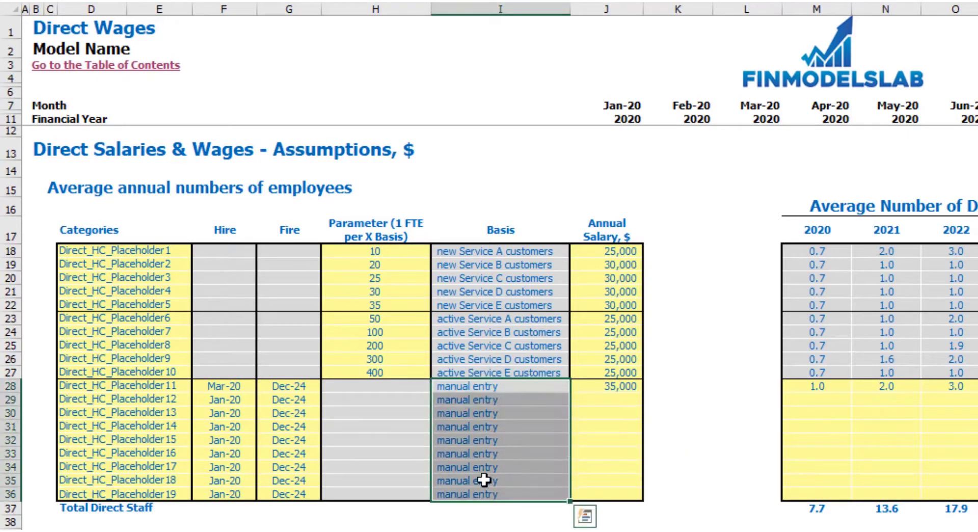
scroll(585, 406, "right", 3)
left_click(323, 389)
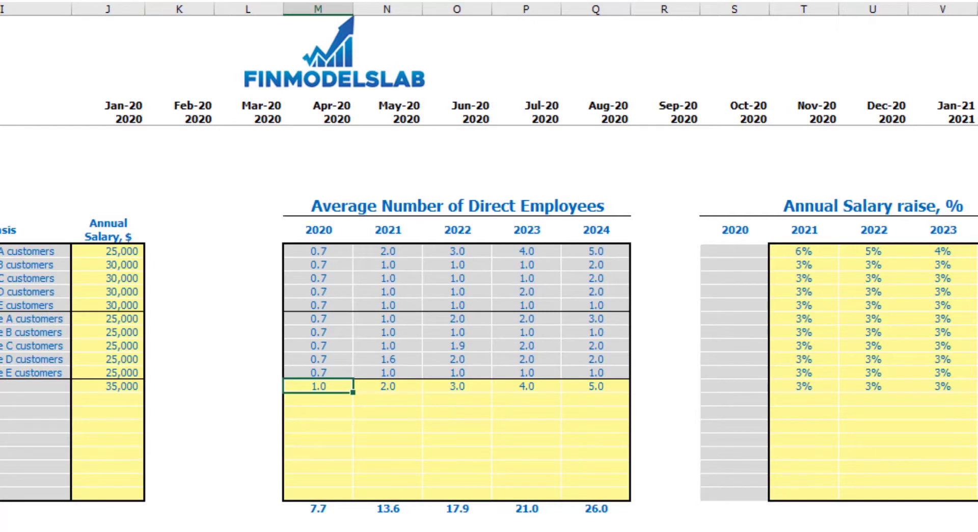
type("2")
key("Tab")
type("4")
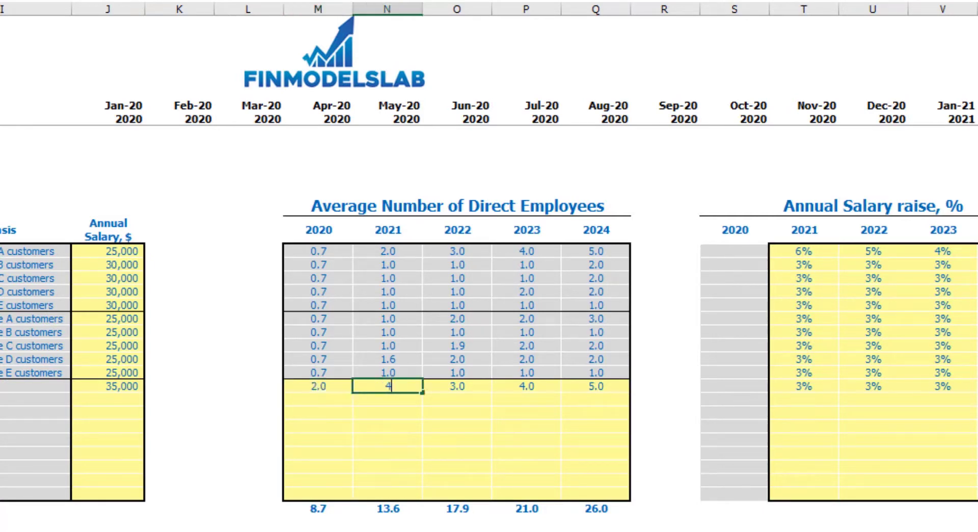
key("Tab")
type("6")
key("Tab")
type("8")
key("Tab")
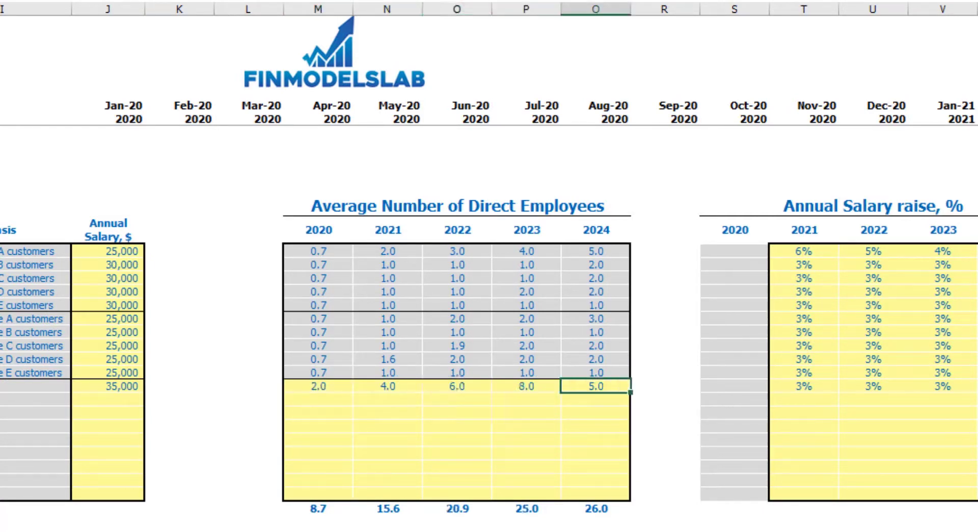
key("Return")
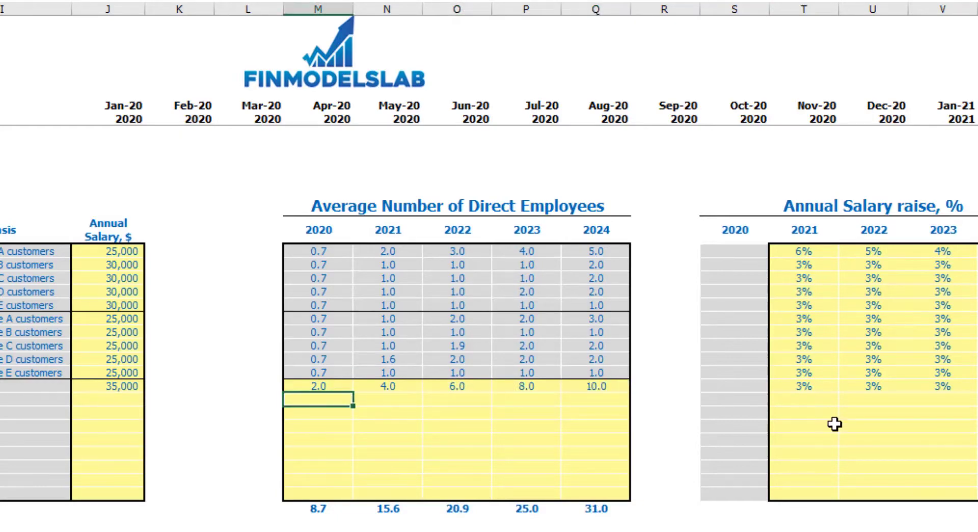
- Check the direct staff assumptions against the Total Direct Staff Numbers and Monthly Base Salaries tables
scroll(690, 378, "right", 2)
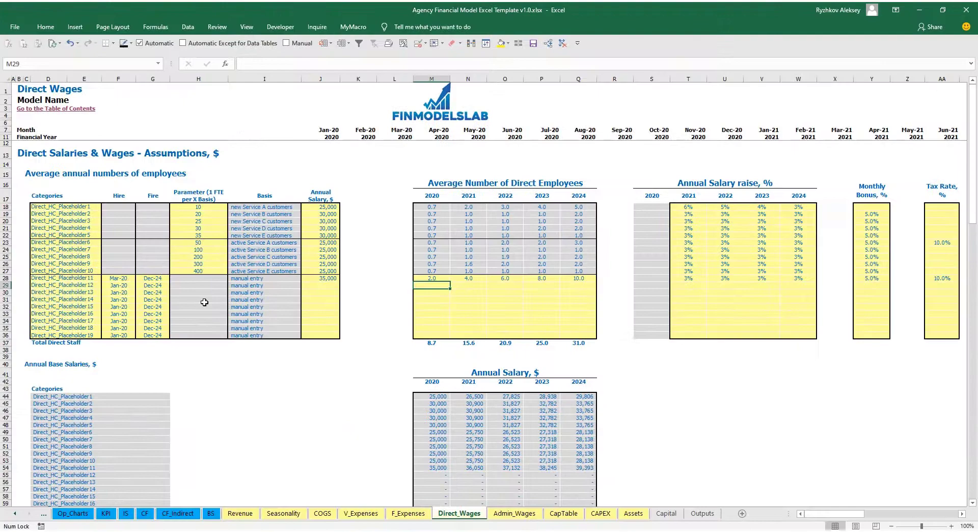
scroll(230, 300, "down", 15)
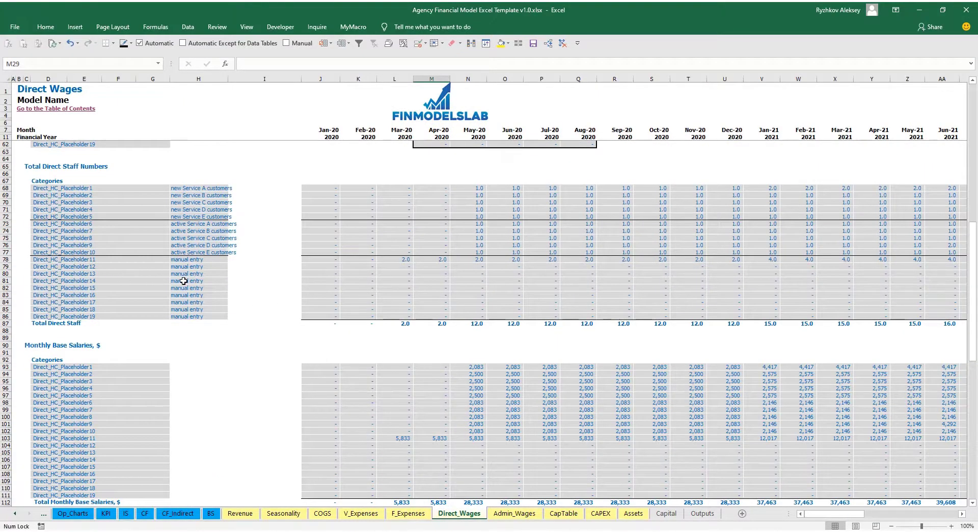
scroll(184, 281, "up", 17)
scroll(406, 304, "down", 13)
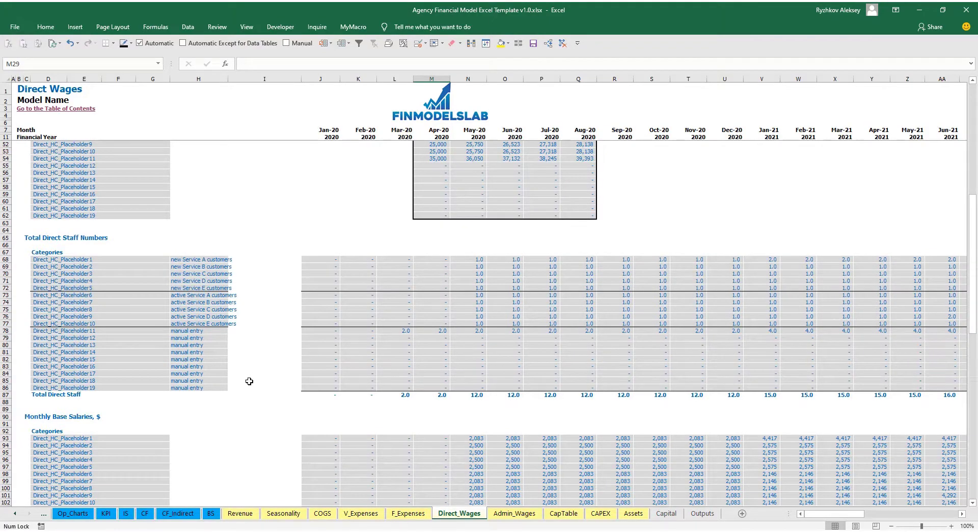
scroll(249, 381, "up", 13)
- On the Income Statement sheet, expand the Total COGS group and highlight the Direct Salary and Wages row
left_click(126, 513)
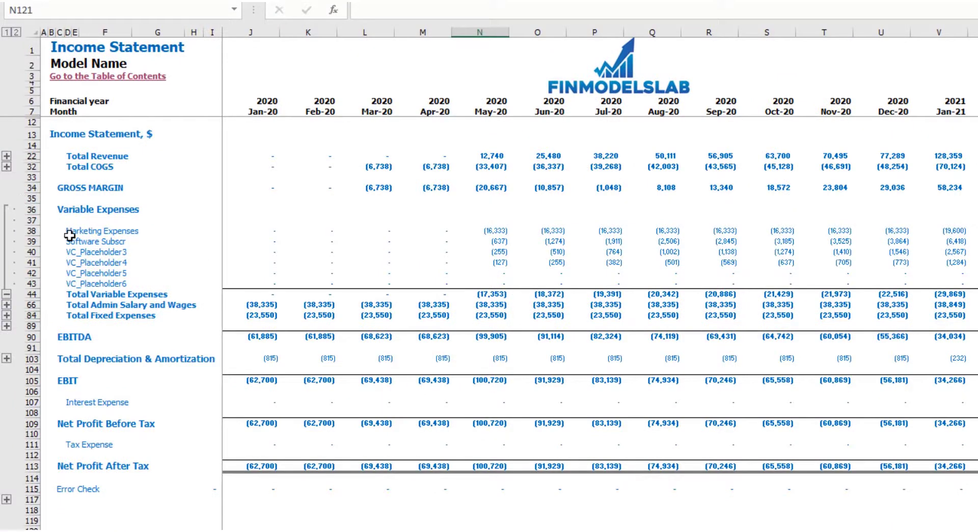
left_click(7, 166)
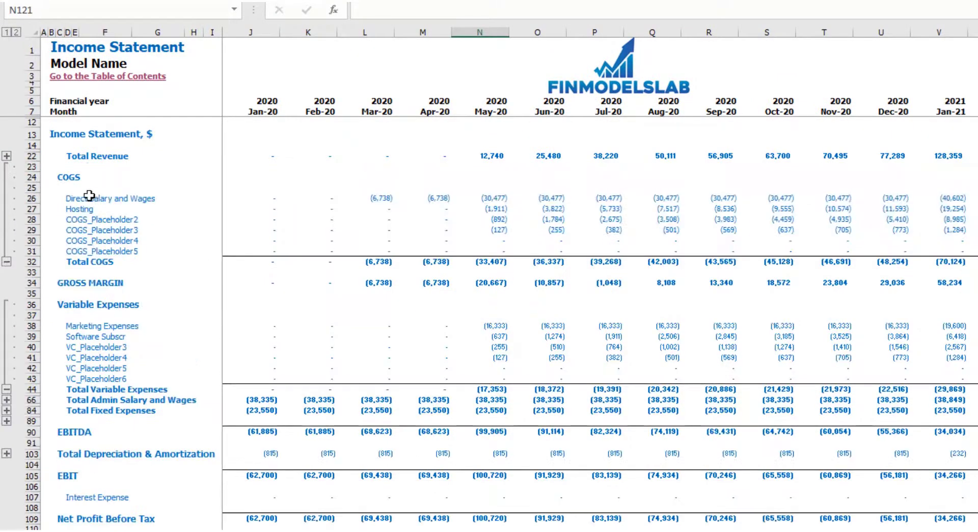
left_click(33, 198)
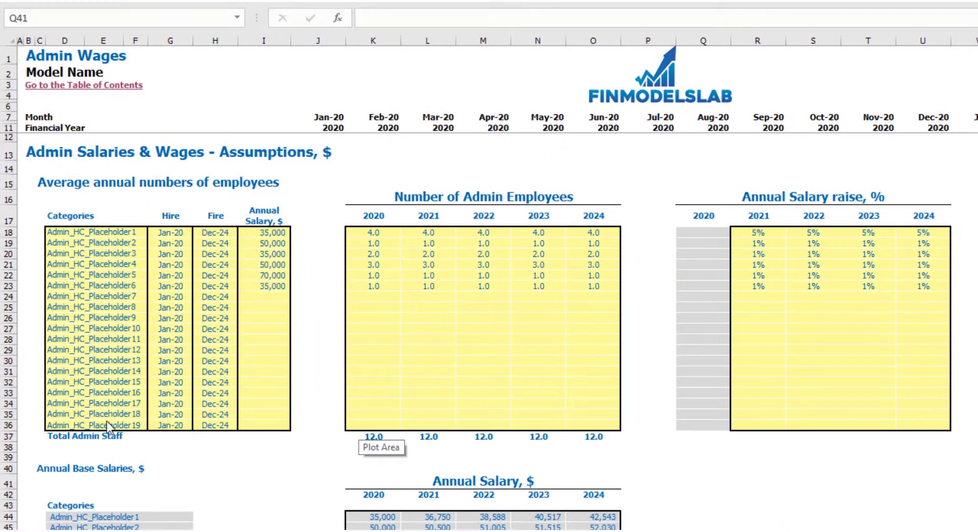
- Rename Admin_HC_Placeholder1 to "managers" and set its hire date to Feb-20
left_click(62, 235)
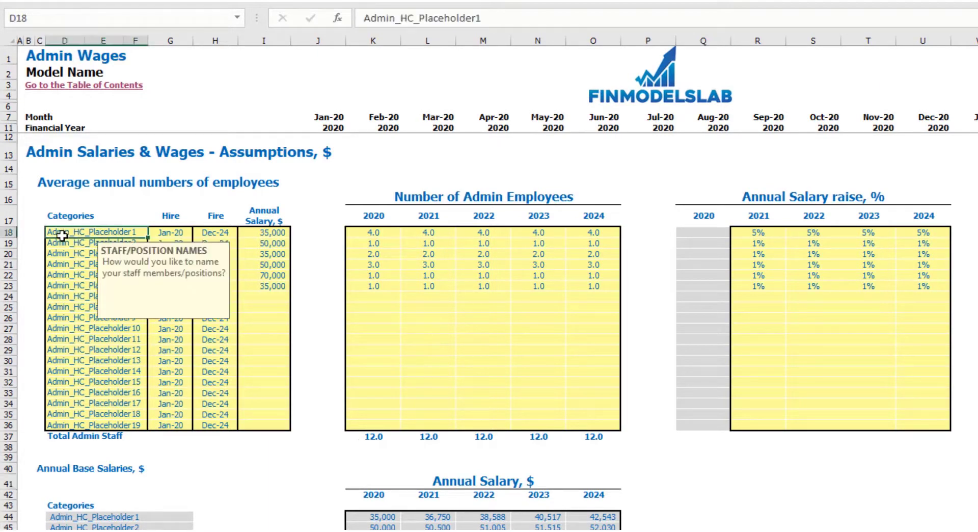
type("managers")
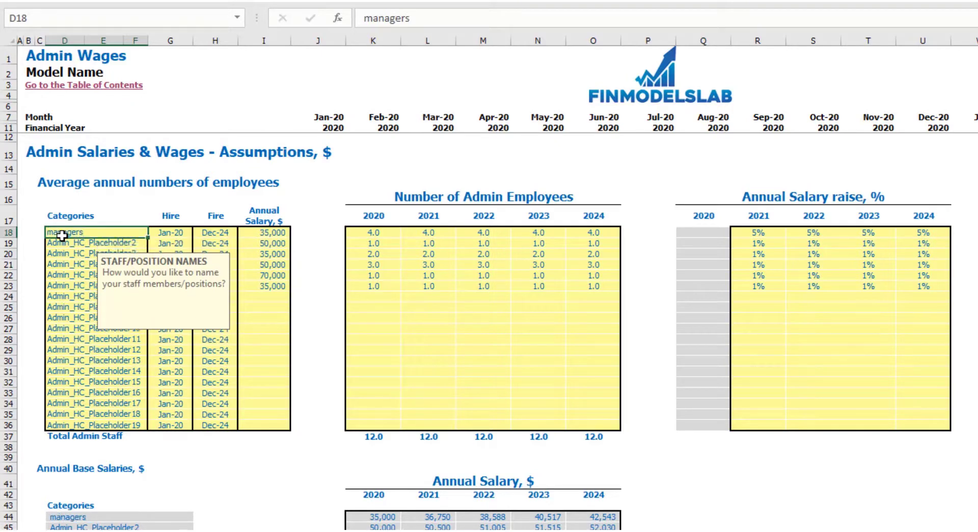
key("Return")
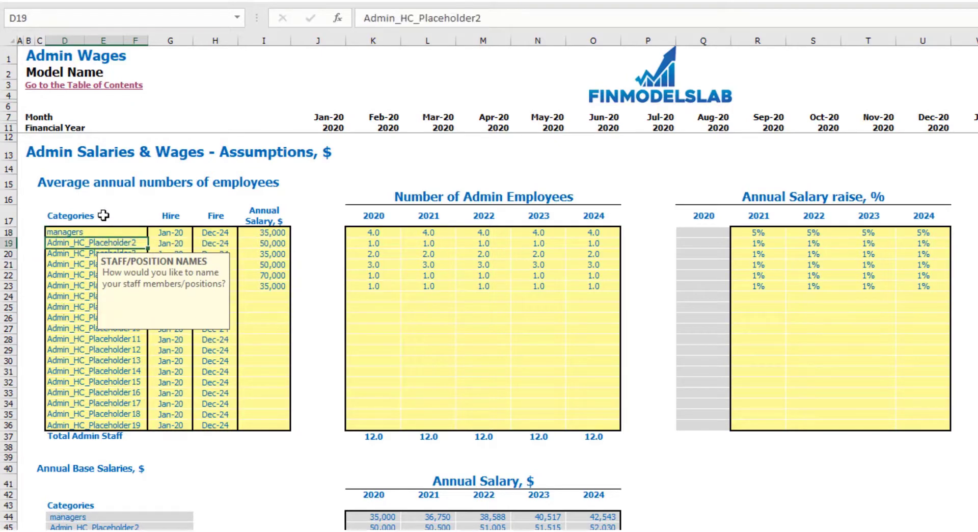
left_click(184, 229)
left_click(199, 233)
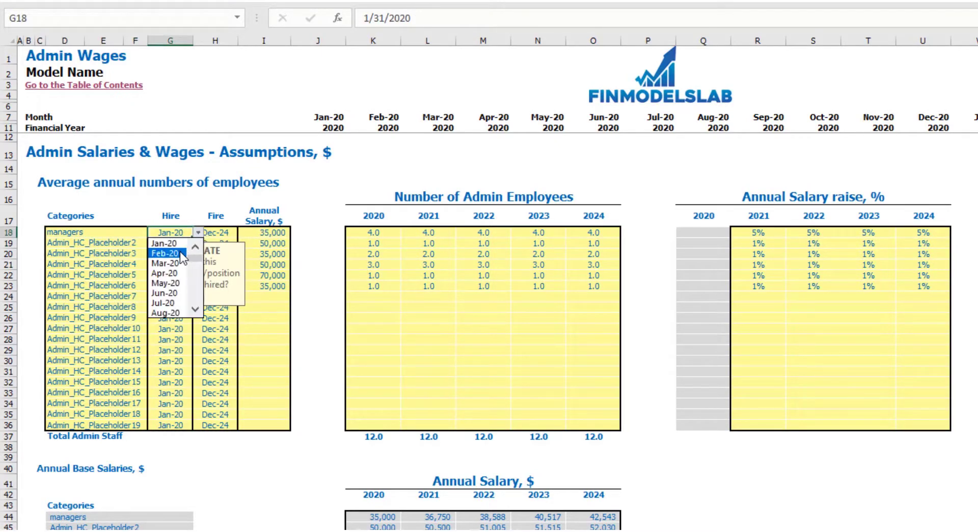
left_click(180, 253)
- Review the managers' fire date cell and set their annual salary to 40,000 dollars
left_click(224, 232)
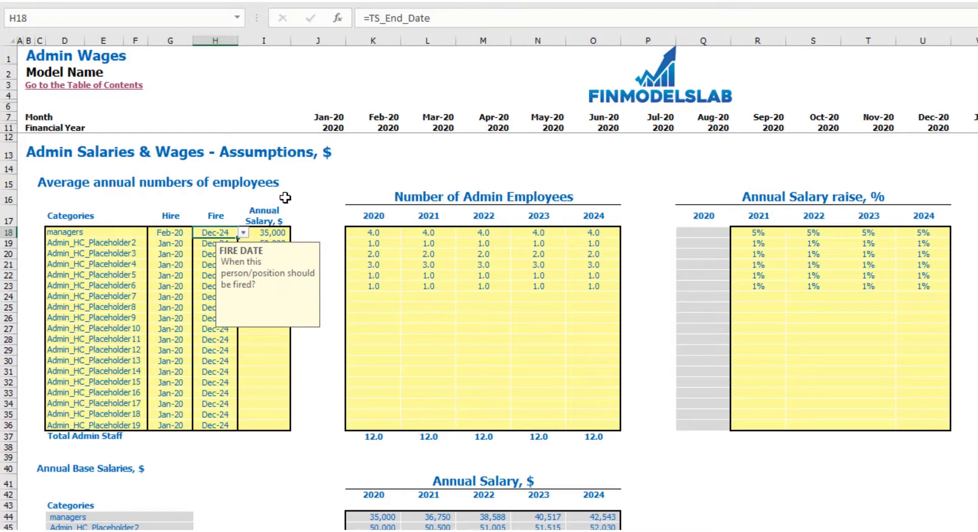
left_click(307, 192)
left_click(279, 234)
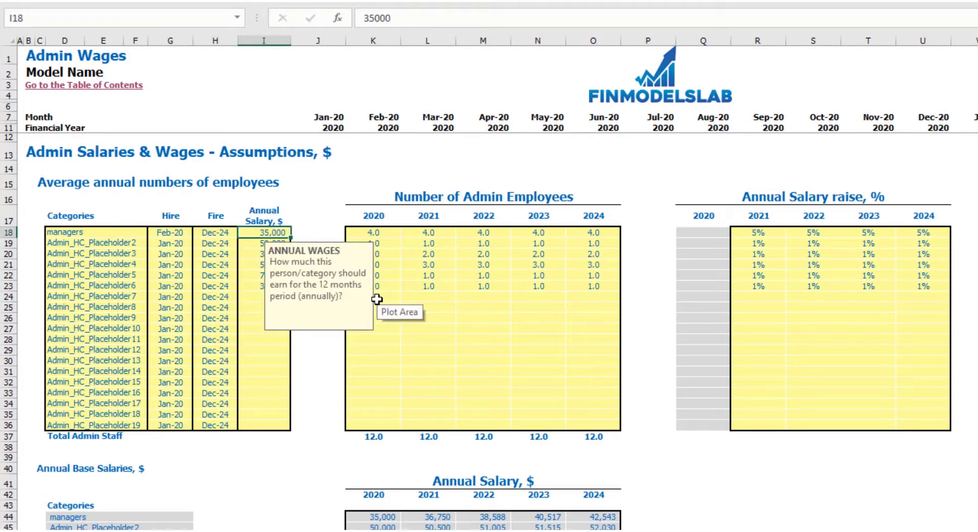
type("40000")
key("Return")
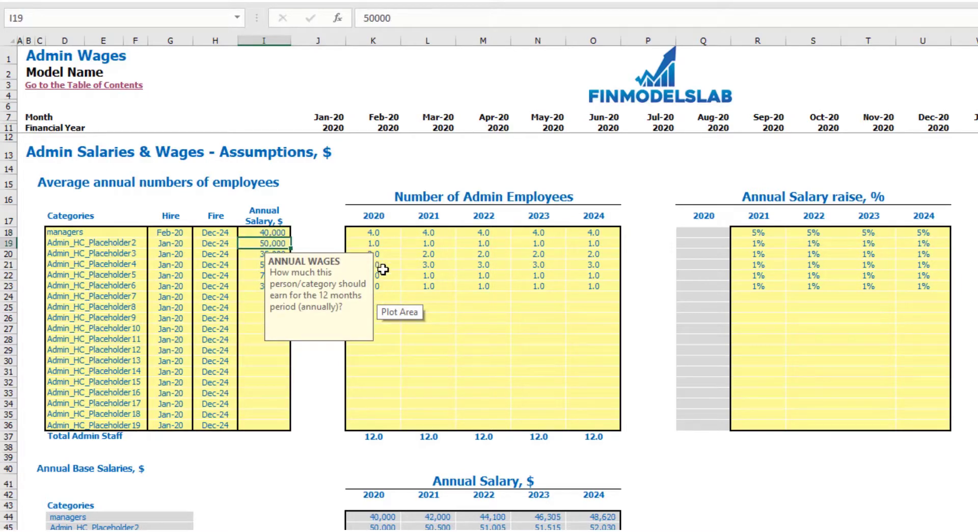
- Set the number of managers to 1, 2, 3, 4 and 5 for 2020 through 2024
left_click(379, 233)
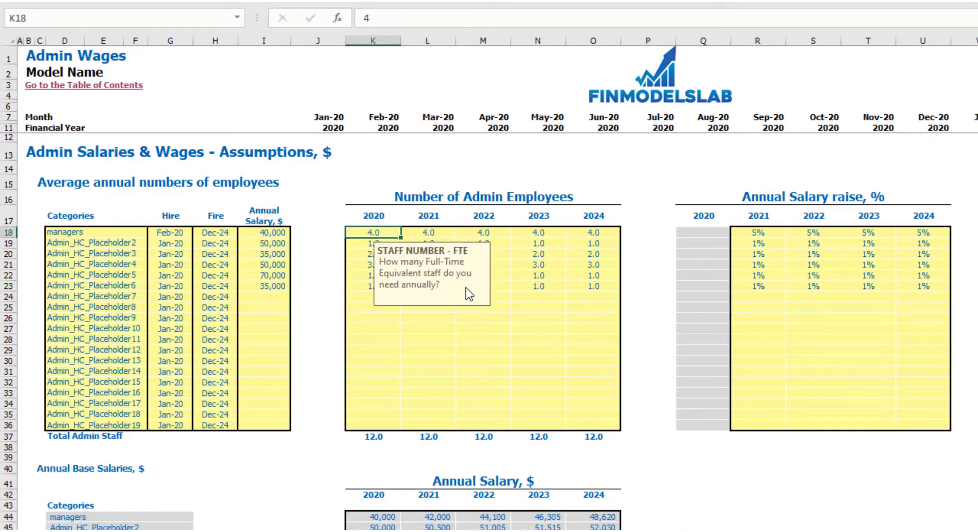
type("1")
key("Tab")
type("2")
key("Tab")
type("3")
key("Tab")
type("4")
key("Tab")
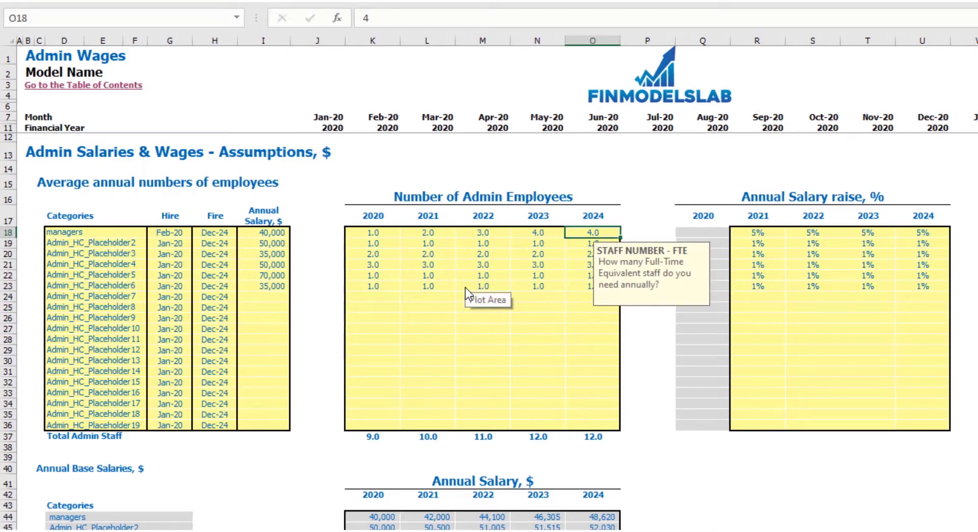
type("5")
left_click(623, 181)
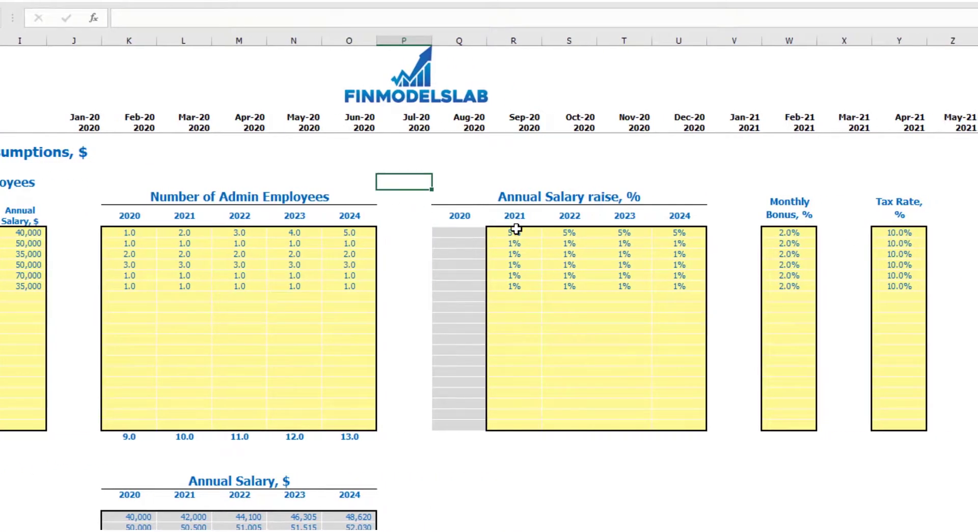
- Set the managers' annual salary raise to 3%, 4%, 5% and 6% for 2021 through 2024
left_click_drag(513, 232, 683, 240)
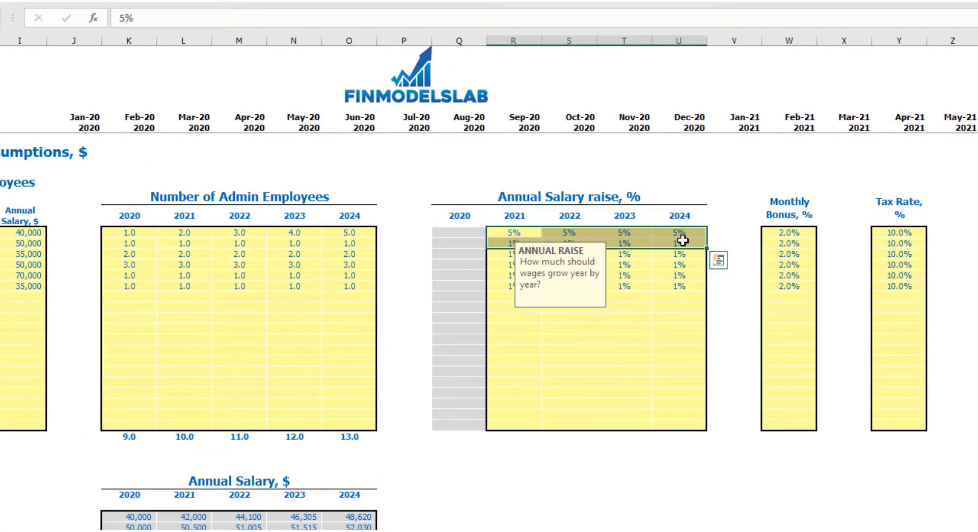
left_click(511, 229)
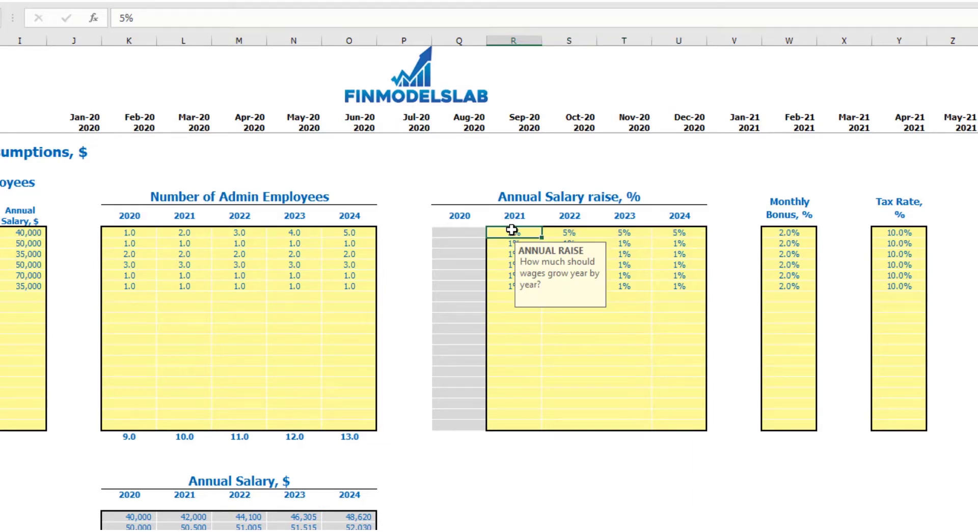
type("3")
key("Tab")
type("4")
key("Tab")
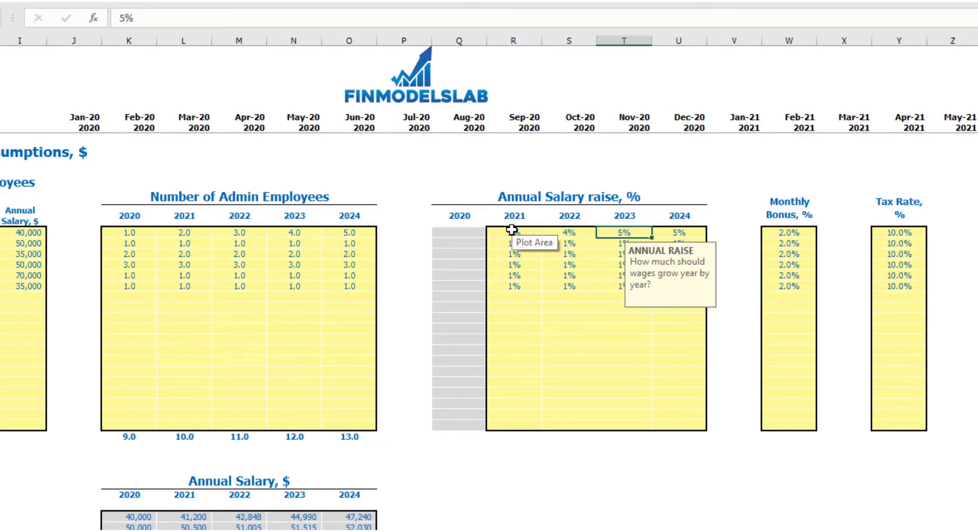
key("Tab")
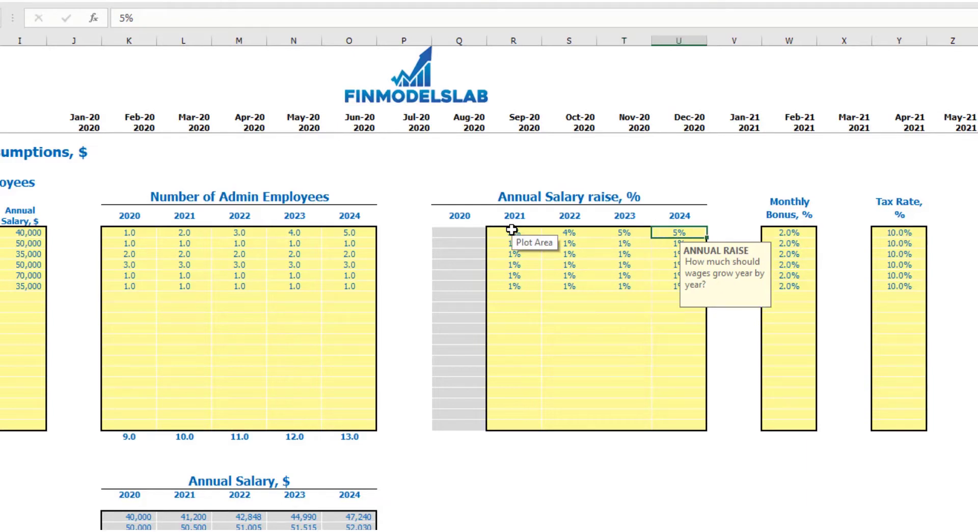
key("Return")
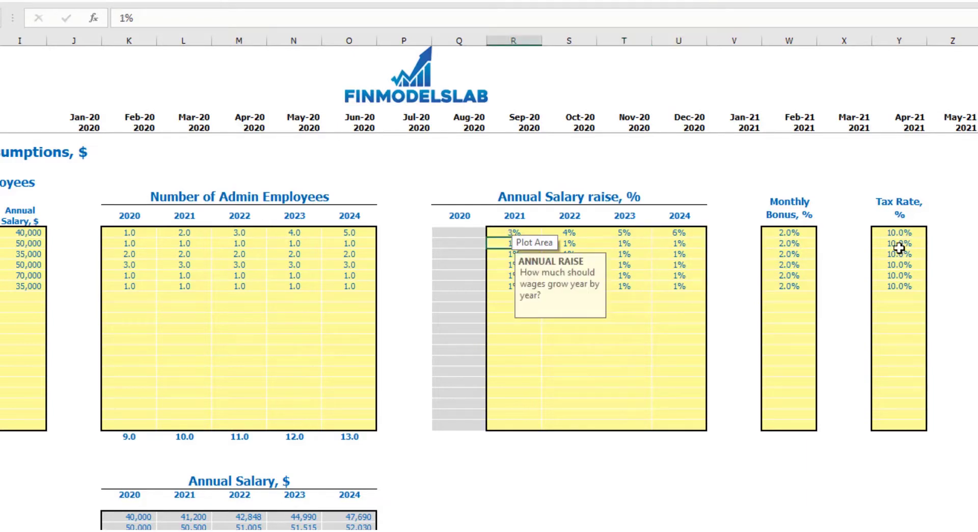
- Set the managers' monthly bonus to 5% and their tax rate to 12%
left_click(796, 231)
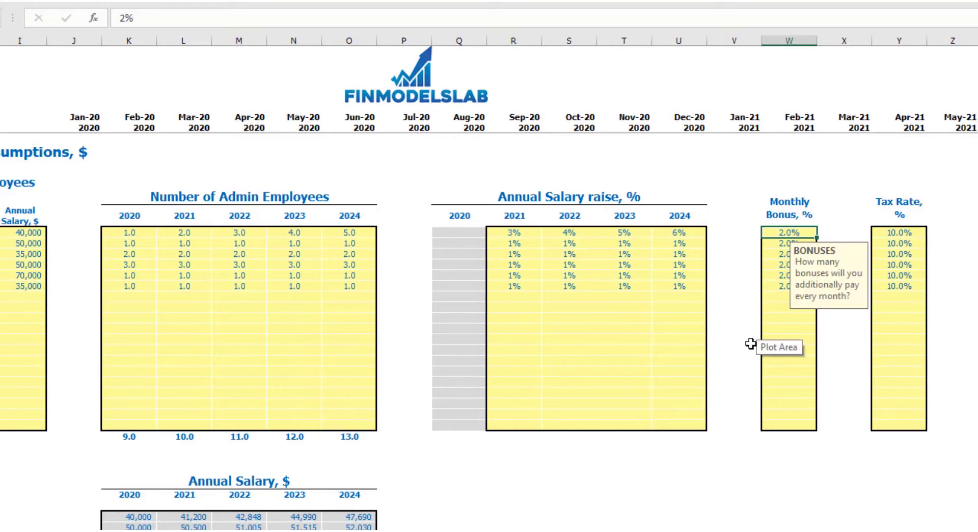
type("5")
key("Return")
left_click(910, 232)
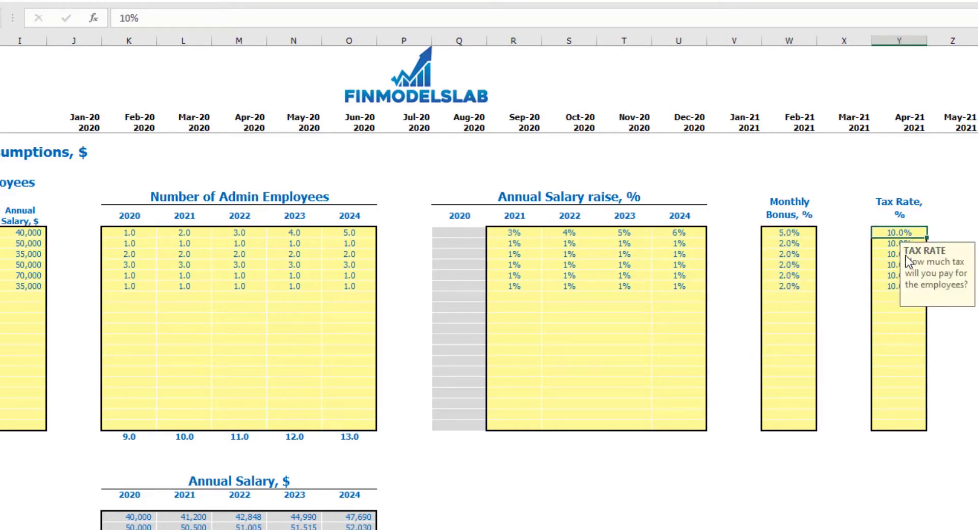
type("12")
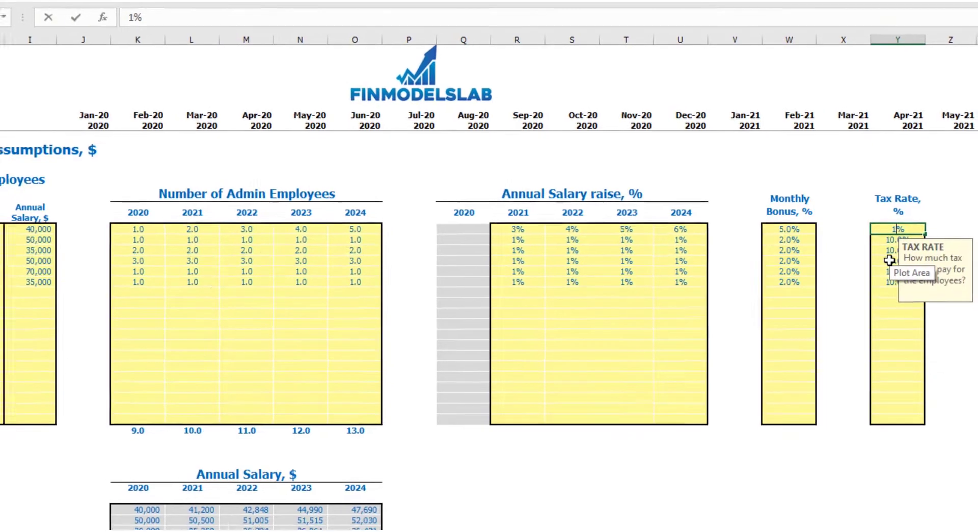
key("Return")
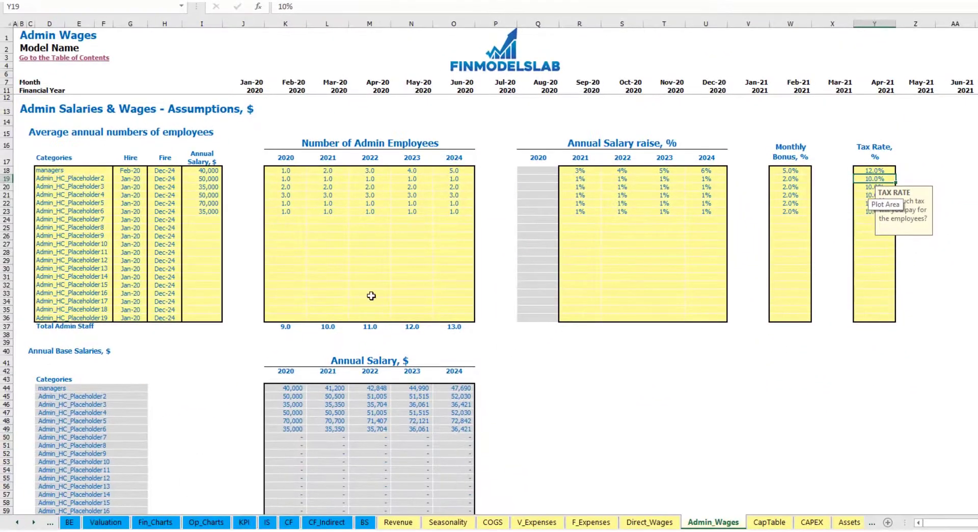
- Compare the managers' annual salary and yearly raises with the Annual Base Salaries table
scroll(295, 321, "down", 3)
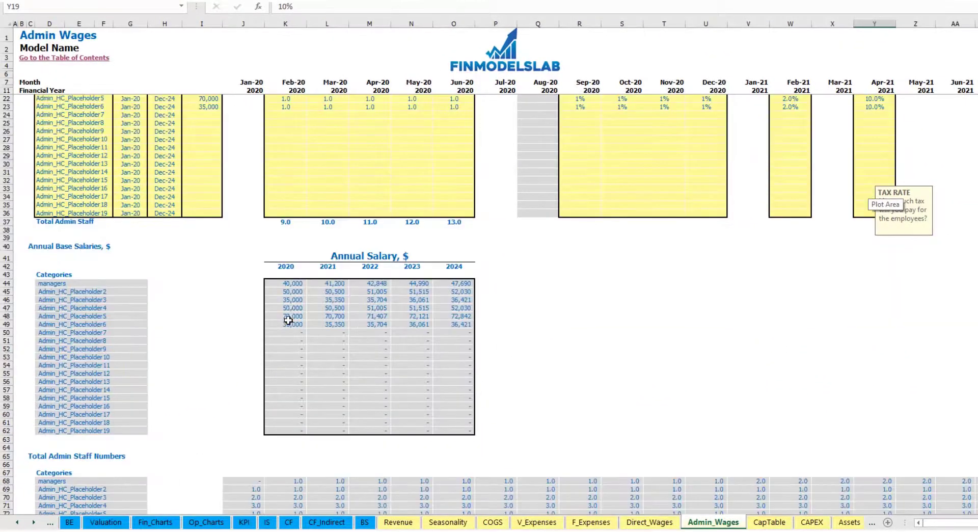
scroll(295, 289, "up", 3)
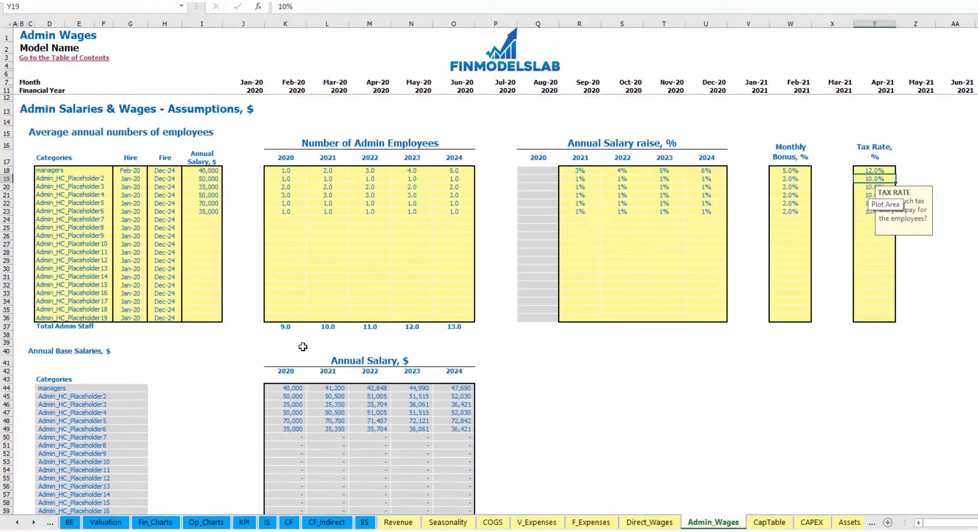
left_click(209, 171)
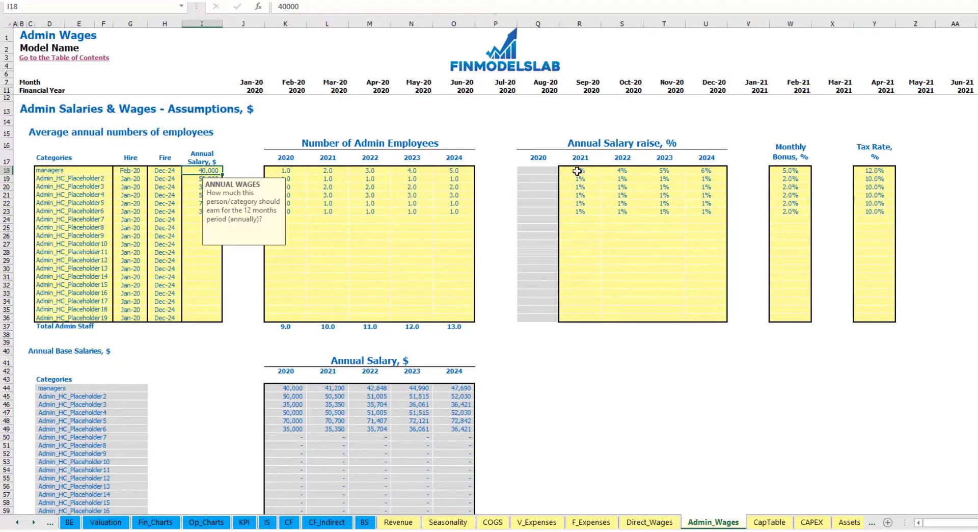
left_click_drag(576, 170, 708, 171)
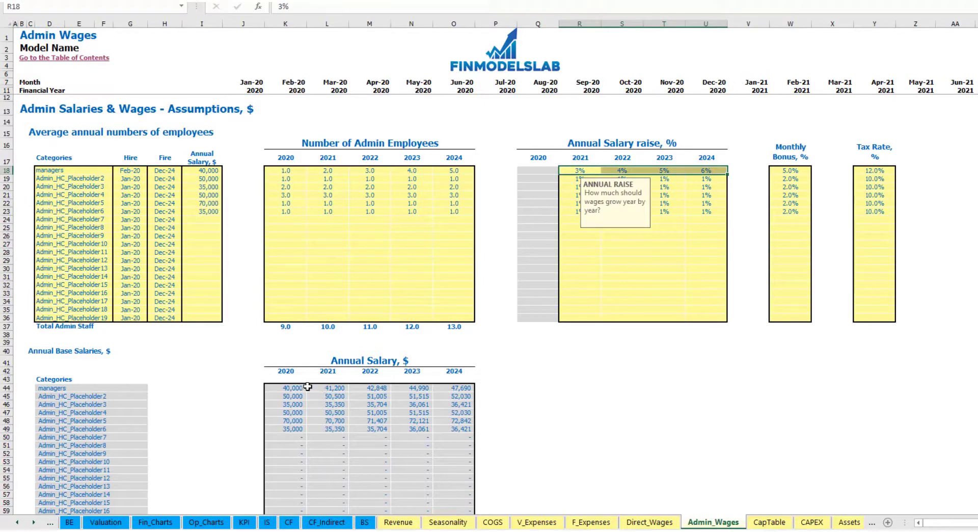
- Check the managers' hire date against the Total Admin Staff Numbers and Monthly Base Salaries tables
scroll(309, 377, "down", 13)
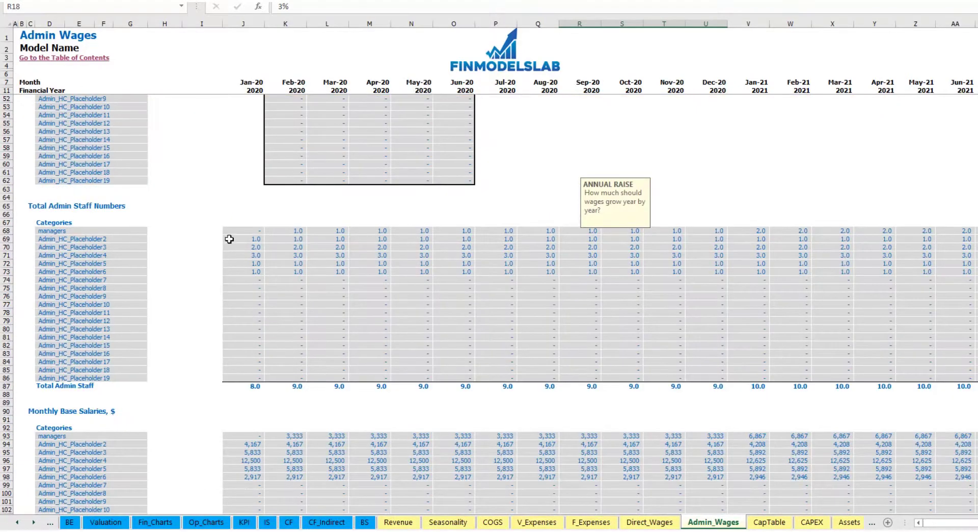
left_click(280, 230)
scroll(275, 199, "up", 10)
scroll(270, 189, "up", 3)
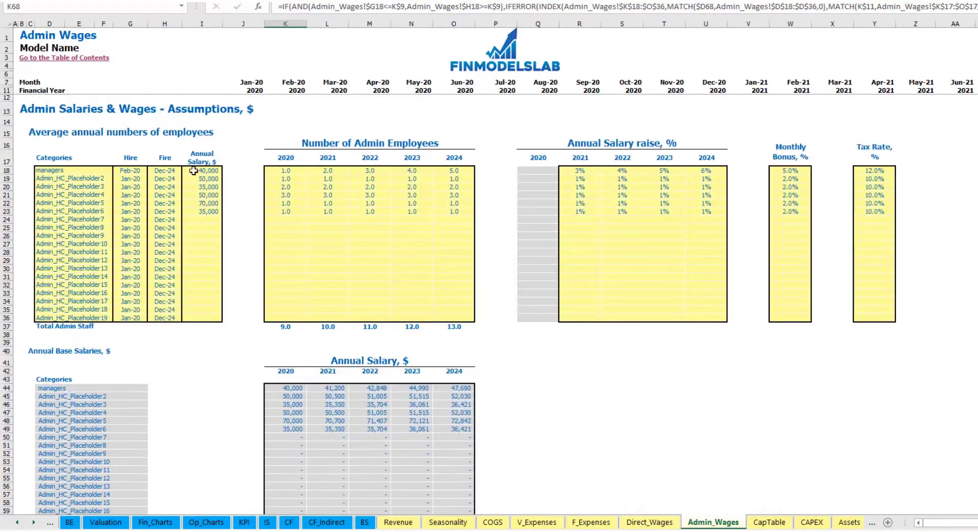
left_click(133, 170)
scroll(209, 218, "down", 17)
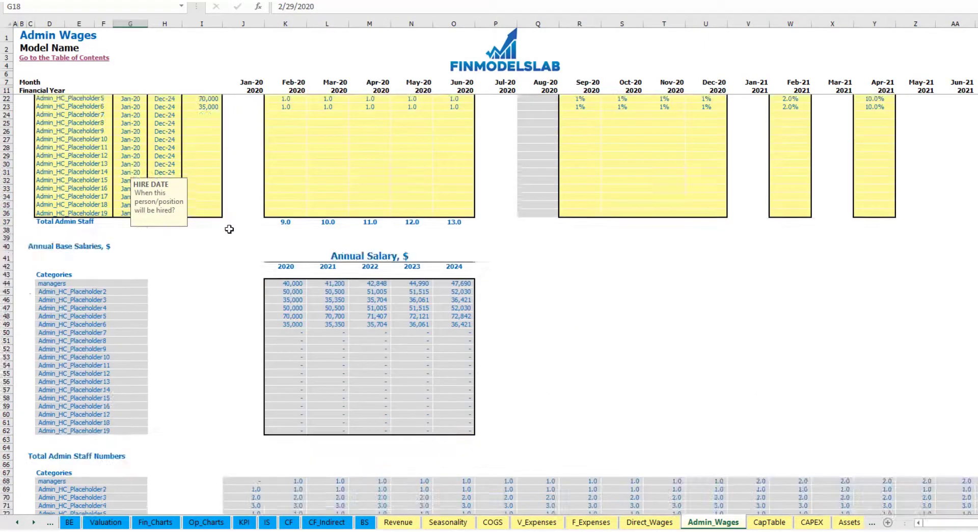
scroll(214, 274, "down", 3)
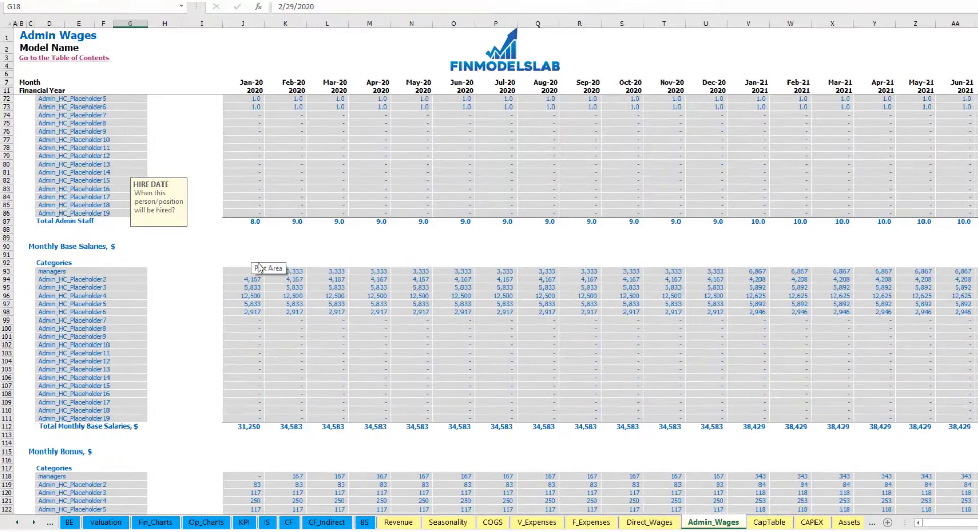
- Examine the Monthly Bonus and Monthly Base Taxes tables for the admin staff
left_click(275, 247)
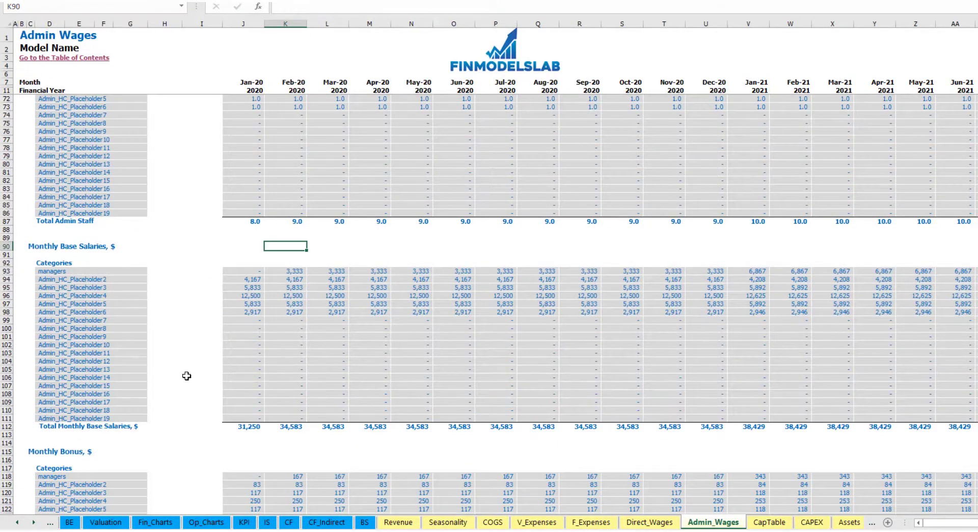
scroll(242, 347, "down", 7)
scroll(138, 324, "down", 7)
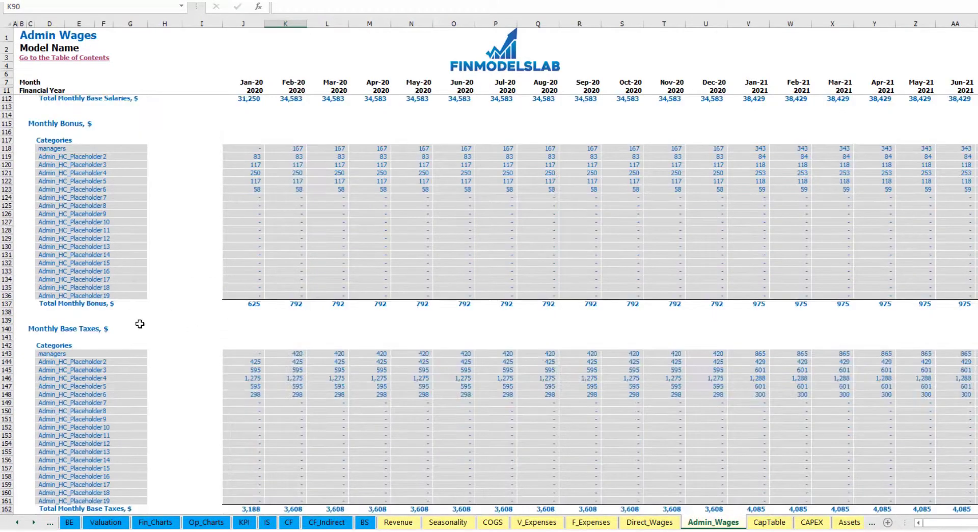
scroll(74, 301, "down", 3)
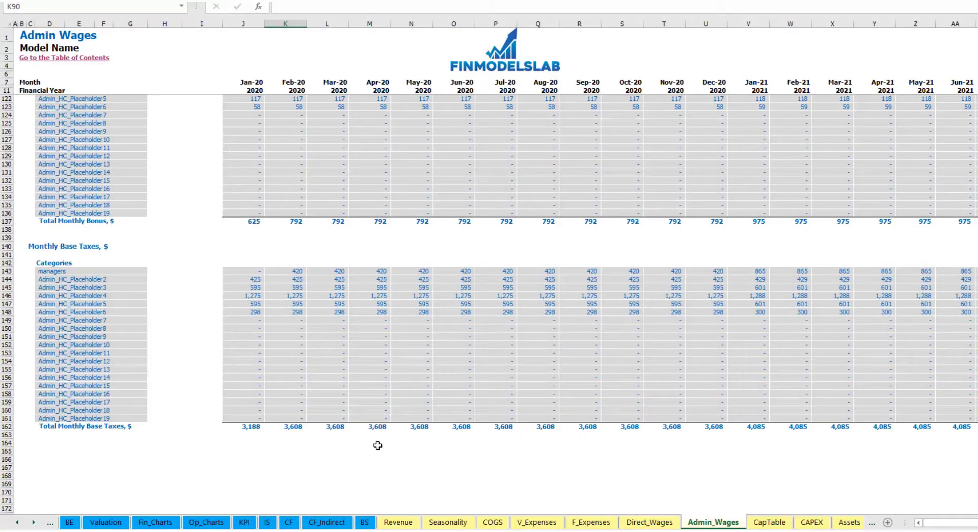
- On the Income Statement sheet, expand the Total Admin Salary and Wages group and highlight its position names and monthly amounts
left_click(267, 523)
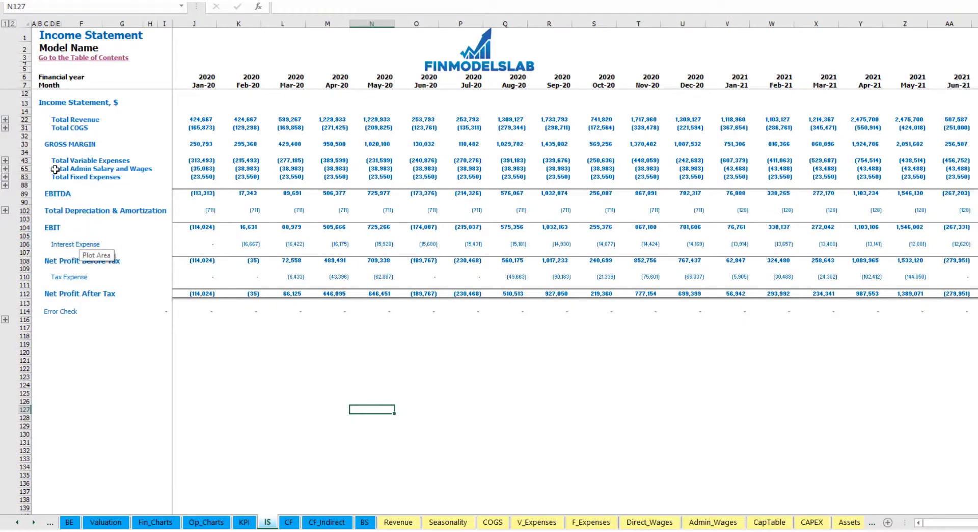
left_click(5, 169)
left_click_drag(54, 184, 51, 331)
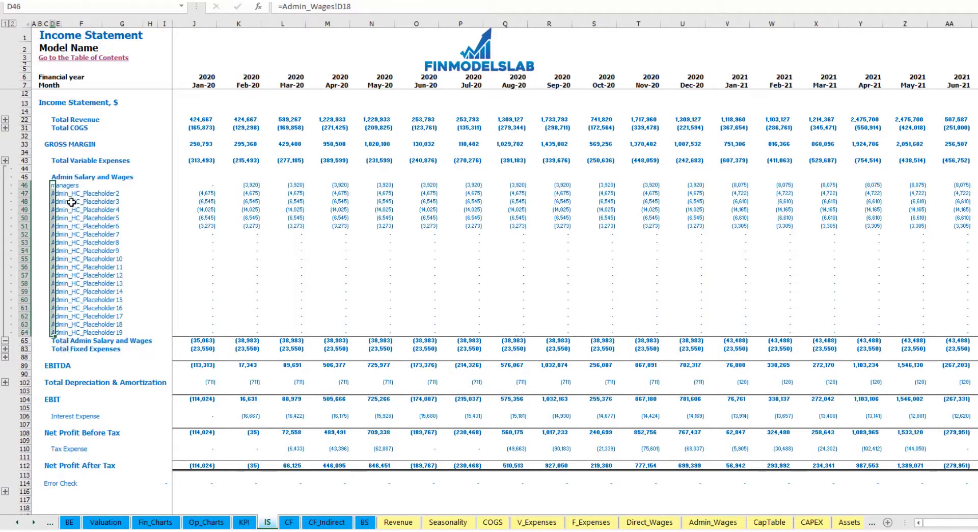
left_click_drag(197, 184, 867, 290)
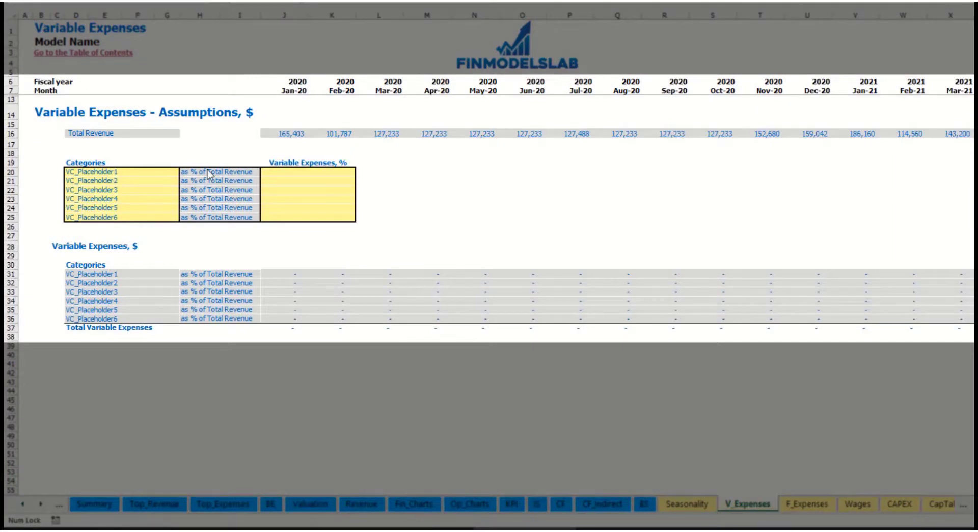
- Name the first variable expense category Bank fees and set it to 2.5% of total revenue
left_click(109, 171)
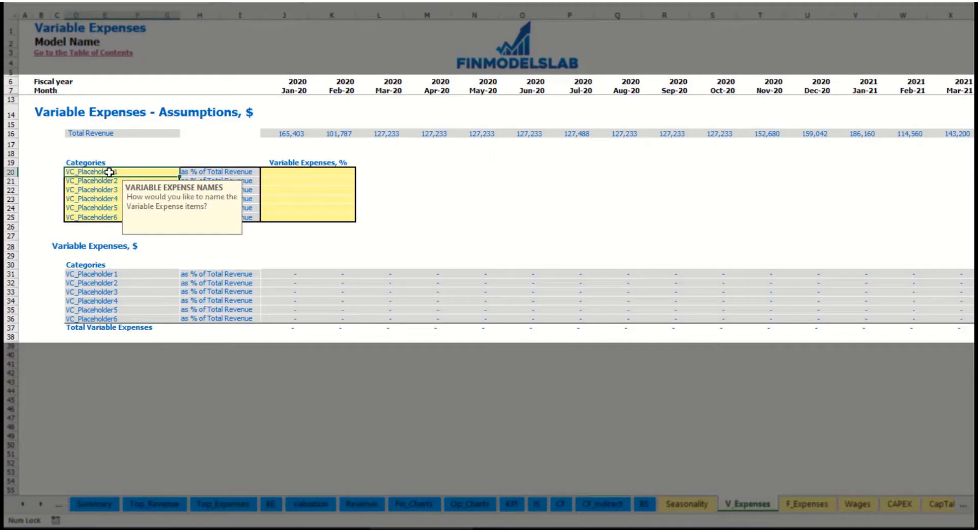
type("Bank fee")
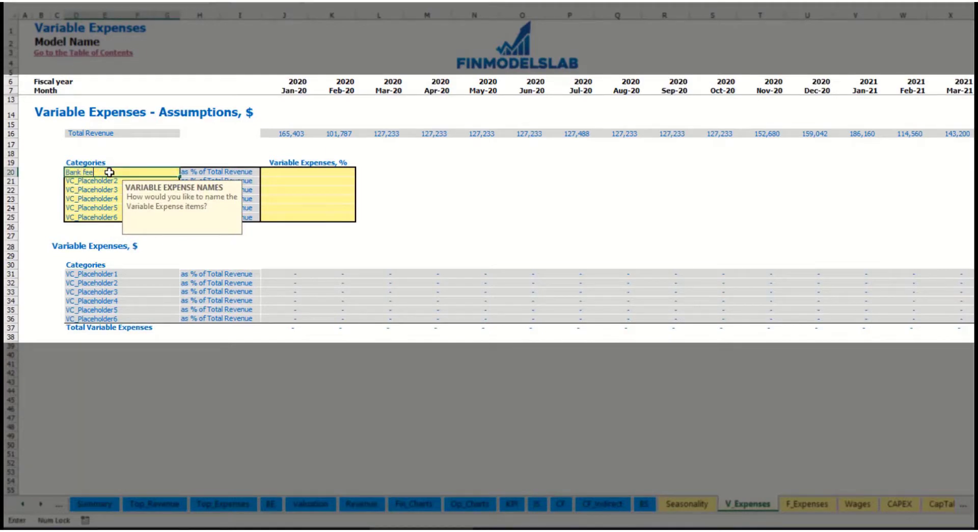
type("s")
key("Return")
left_click(290, 172)
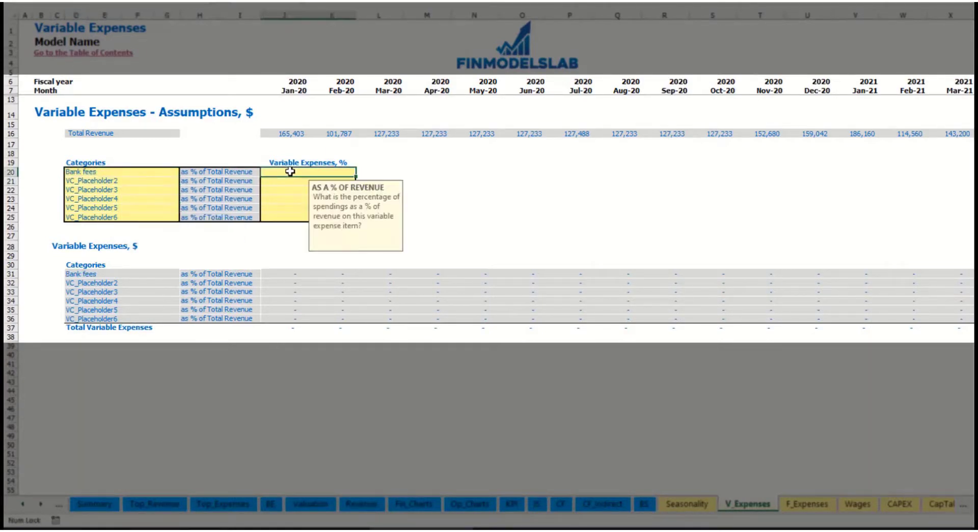
type("2.5")
key("Return")
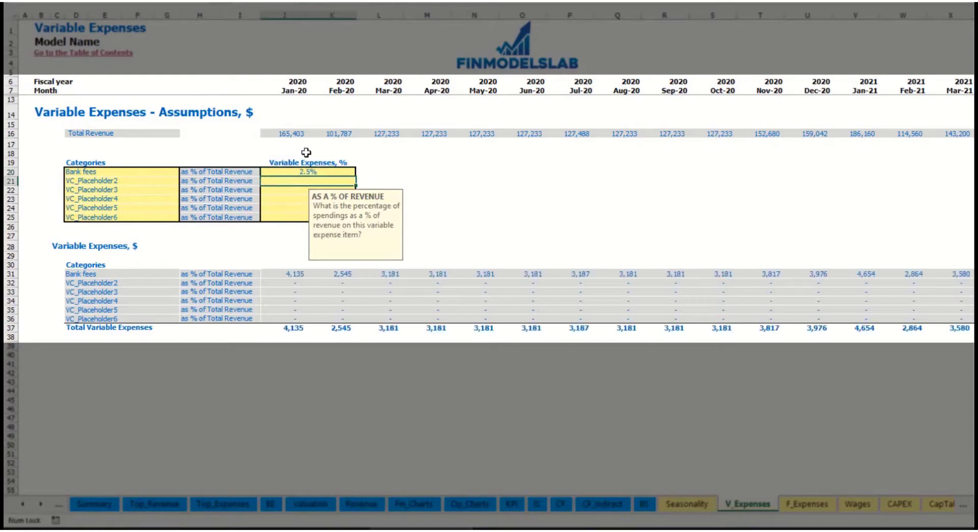
- Compare the monthly Total Revenue row with the calculated monthly bank fees
left_click_drag(285, 134, 756, 134)
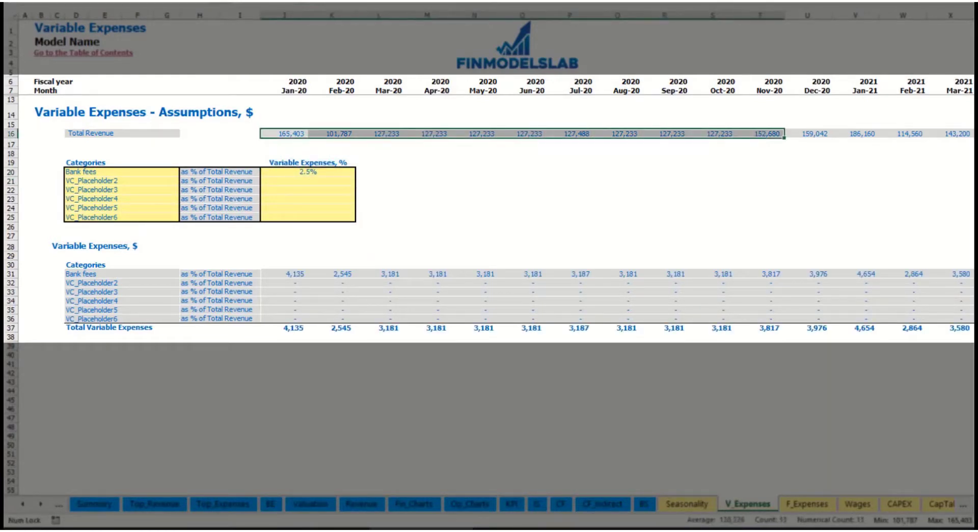
scroll(489, 203, "right", 15)
scroll(267, 273, "left", 15)
left_click(295, 274)
left_click(381, 274)
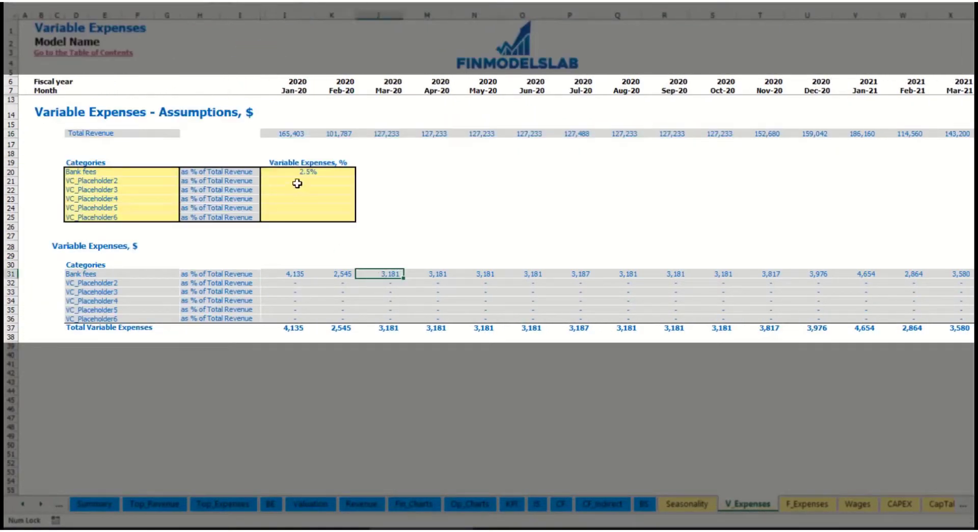
- Name the second variable expense category Other Var Exp and set it to 5% of total revenue
left_click(125, 181)
type("Other Var Exp")
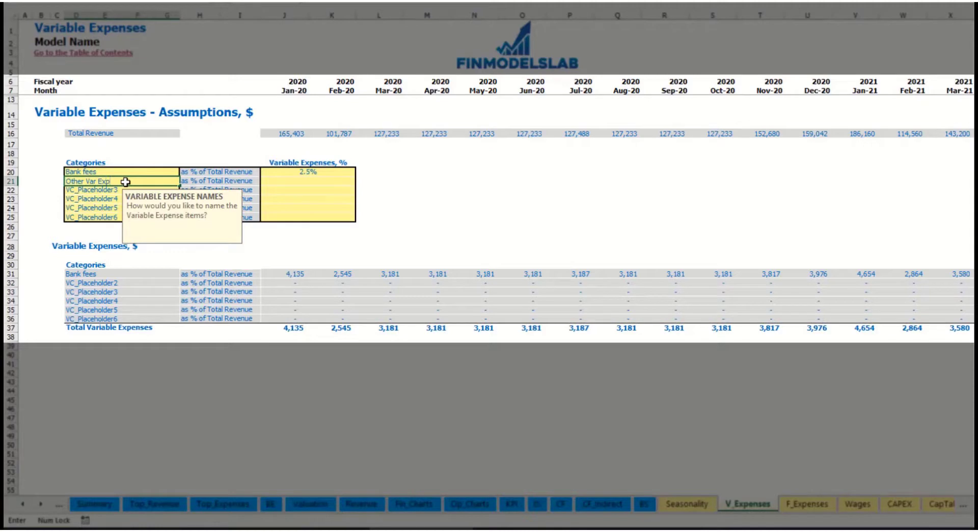
key("Return")
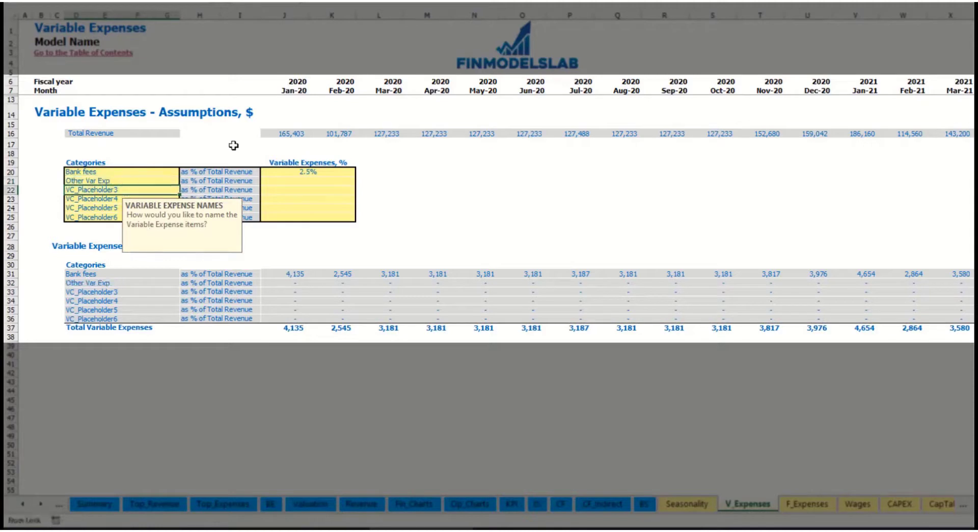
left_click(299, 179)
type("5")
key("Return")
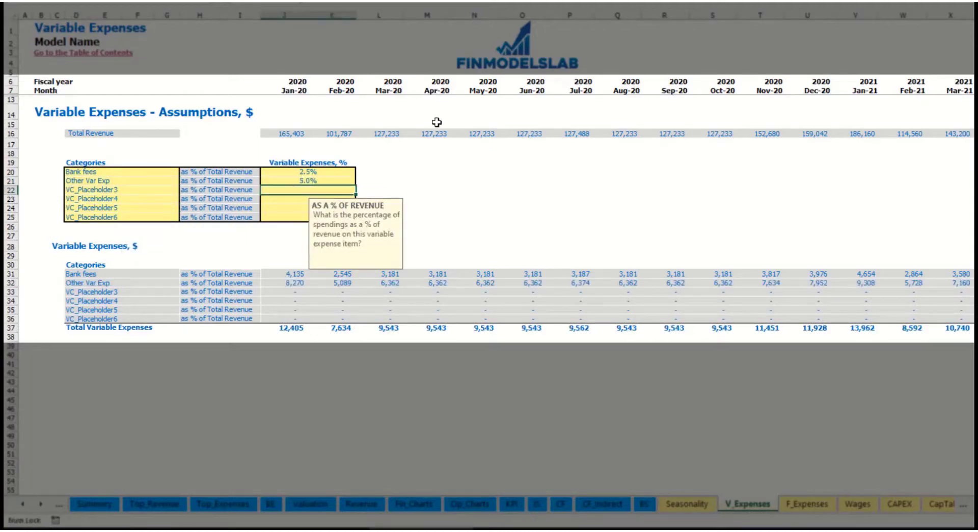
- Name the third variable expense category Direct Labor and set it to 15% of total revenue
left_click(158, 190)
type("D")
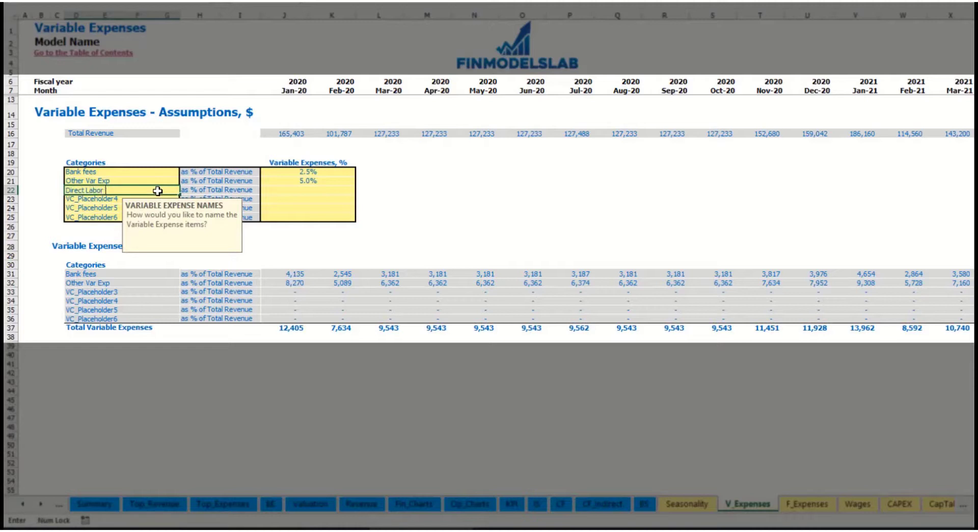
type("irect Labor")
left_click(289, 191)
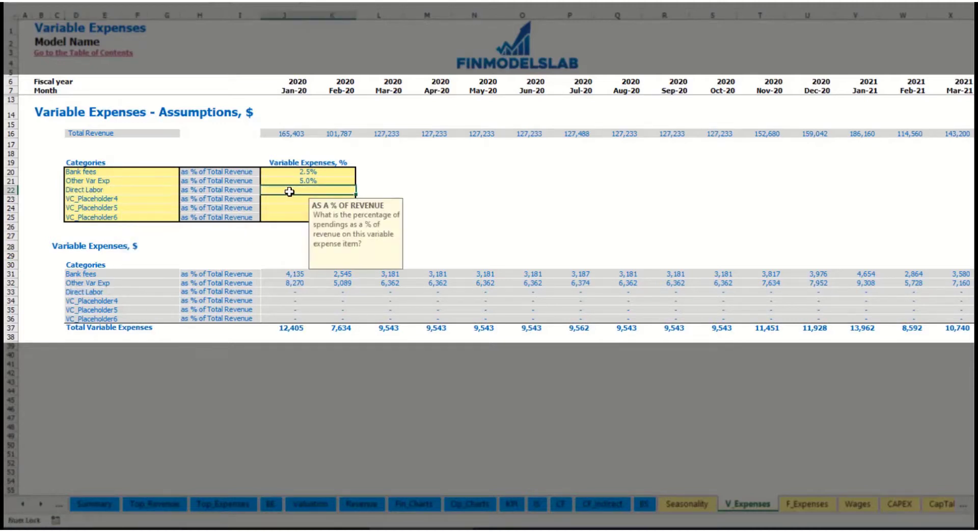
type("15")
key("Return")
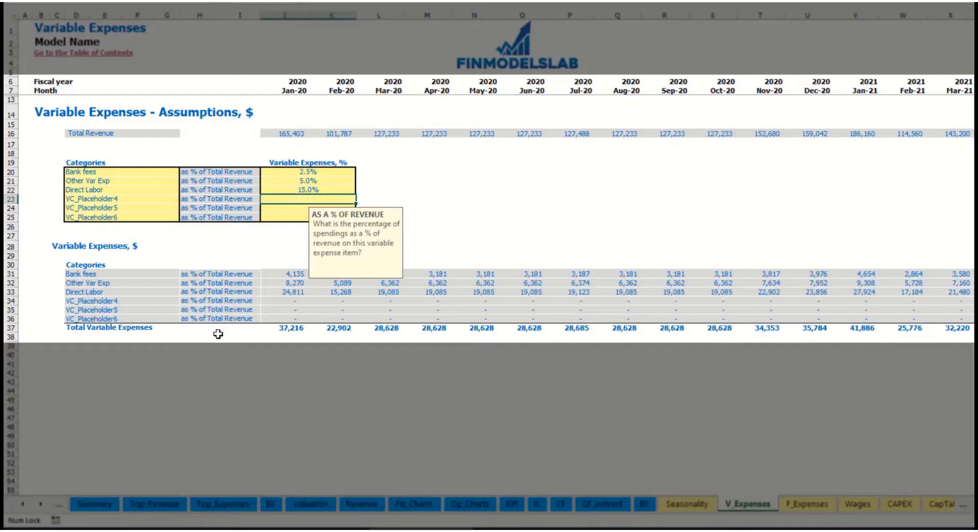
left_click(288, 273)
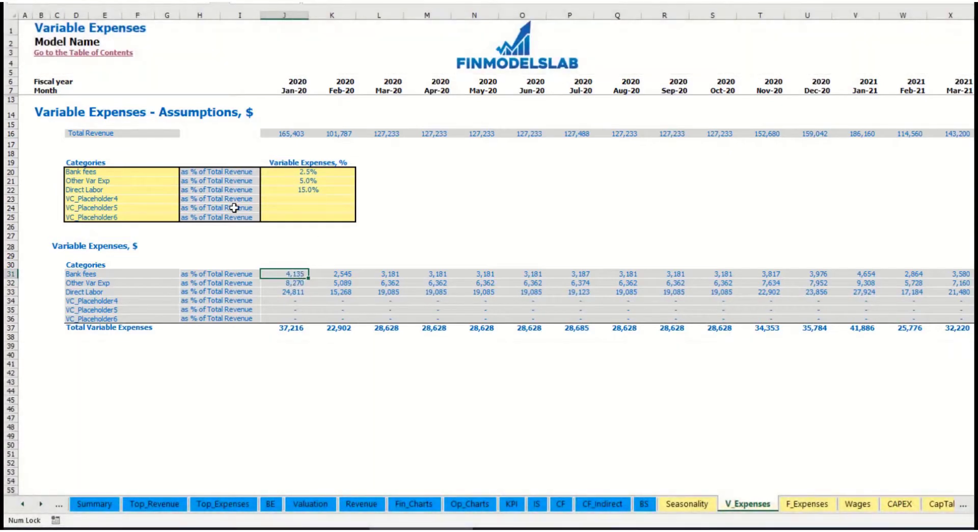
- On the Income Statement sheet, expand the Total Variable Expenses group and highlight its category names and monthly amounts
left_click(537, 504)
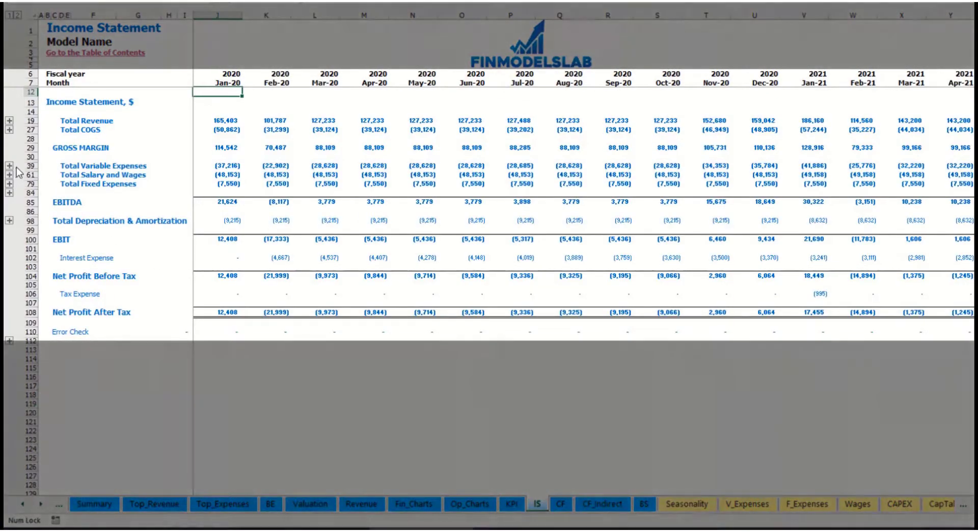
left_click(28, 165)
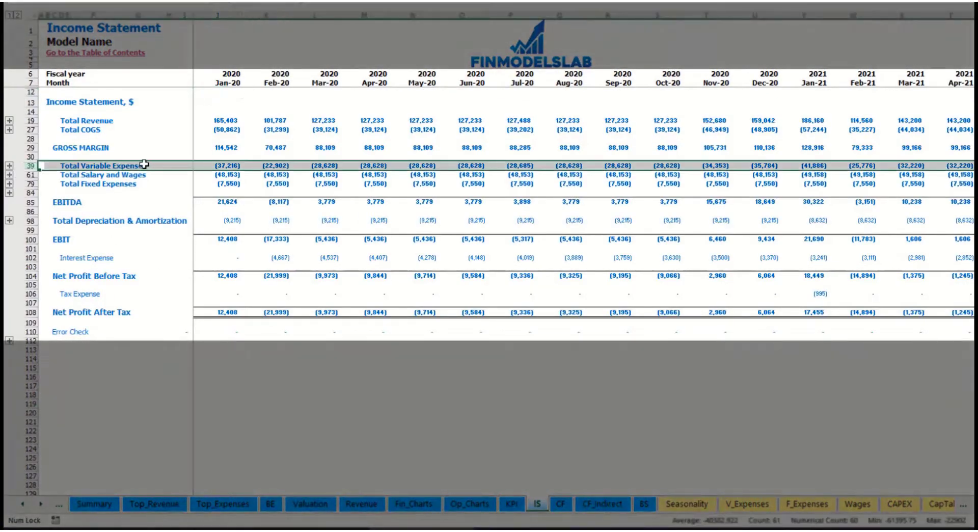
left_click(9, 166)
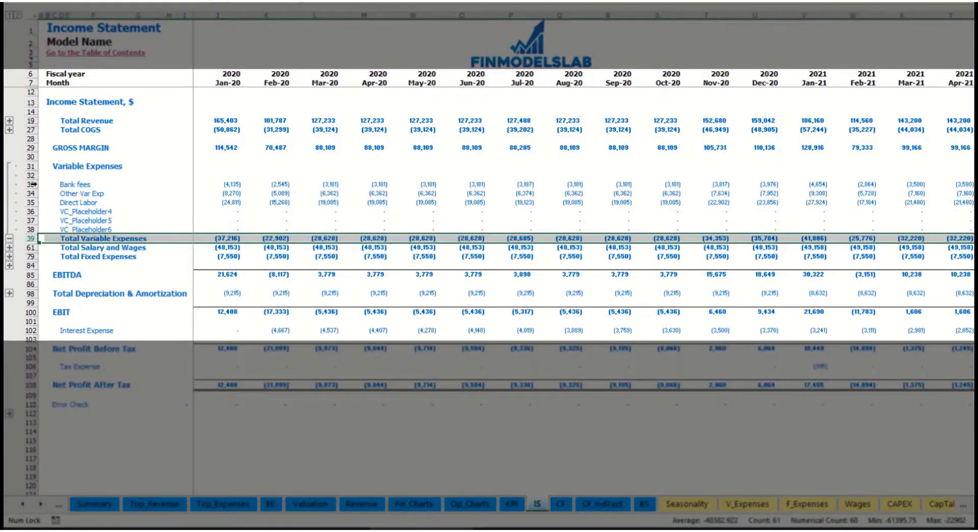
left_click_drag(33, 184, 37, 203)
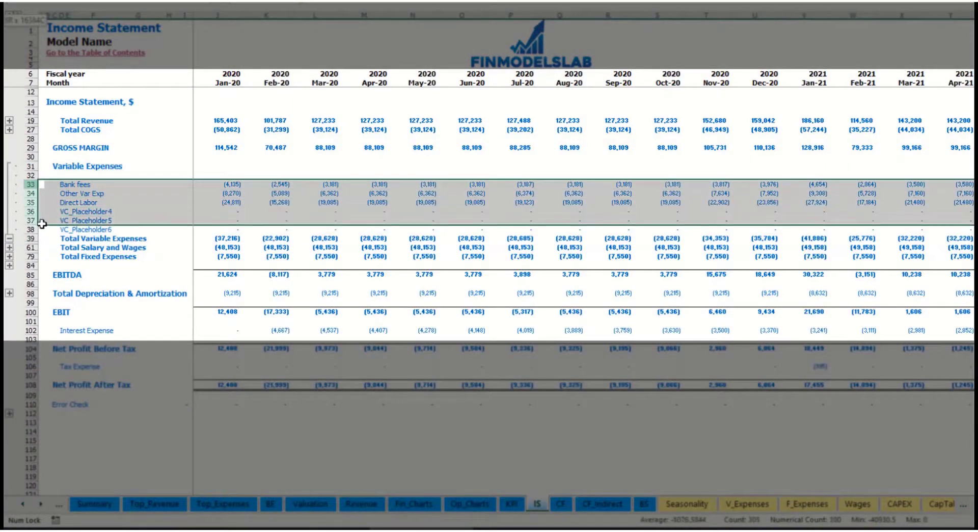
left_click(283, 185)
key("Right")
key("Right")
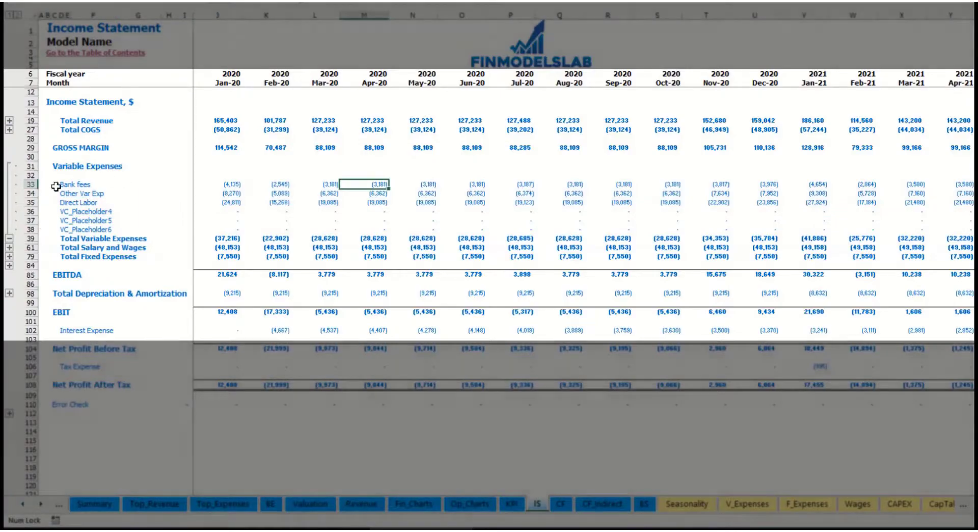
left_click_drag(60, 184, 61, 229)
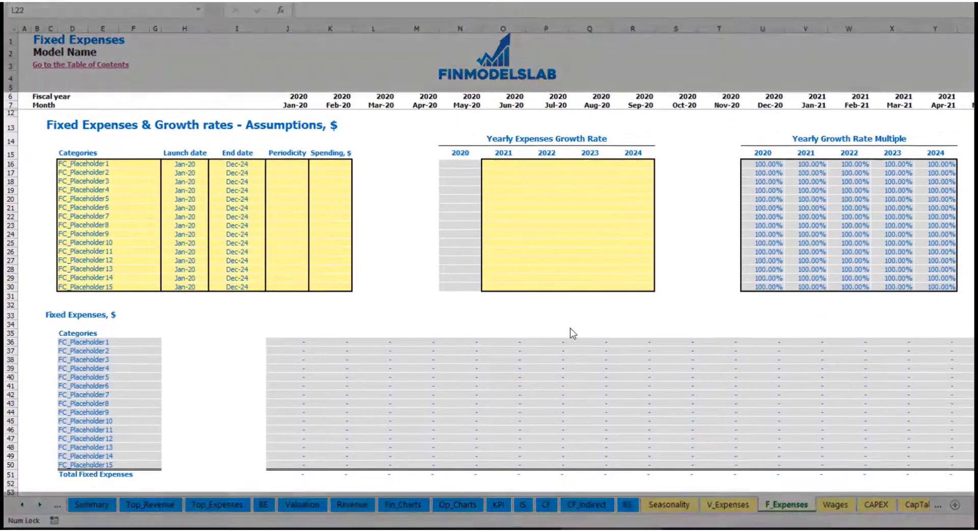
- On the Fixed Expenses sheet, name the first category Utilities and set its launch date to Mar-20
left_click(110, 164)
type("Utilities")
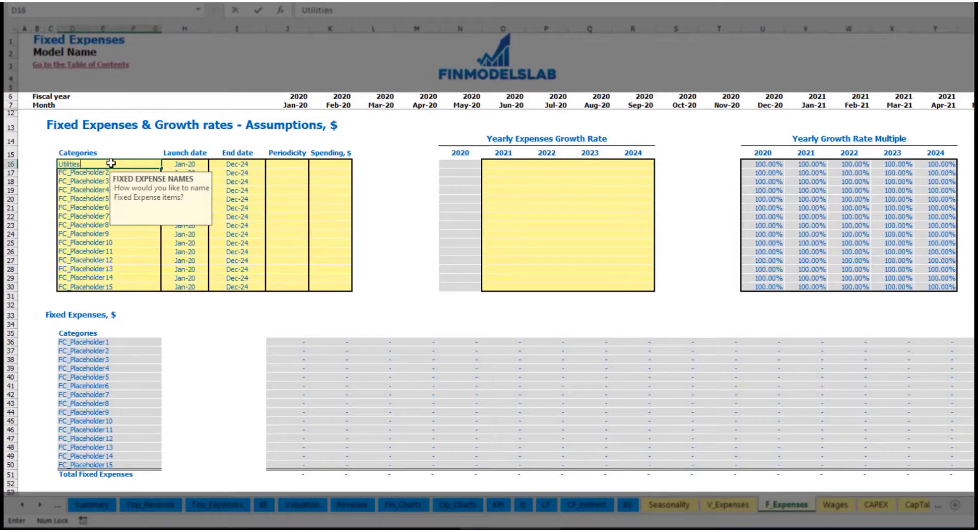
key("Return")
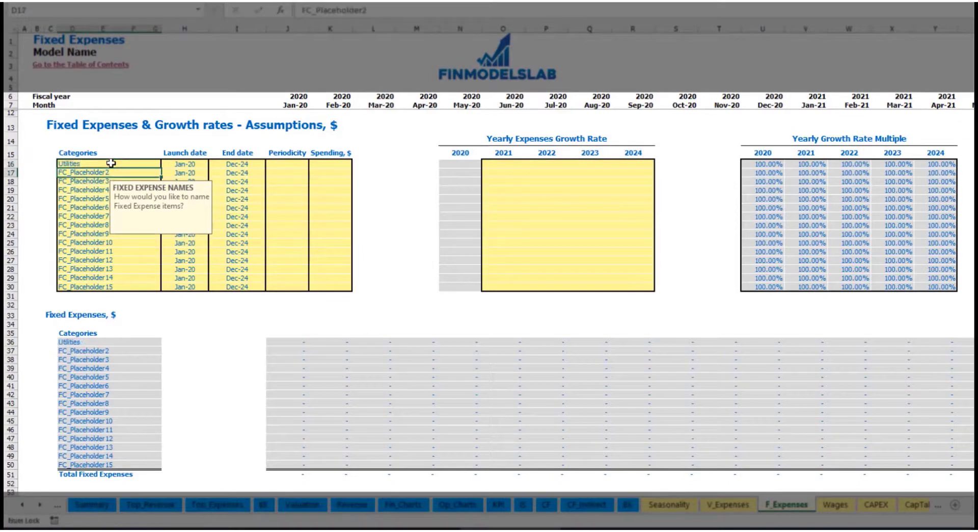
left_click(190, 164)
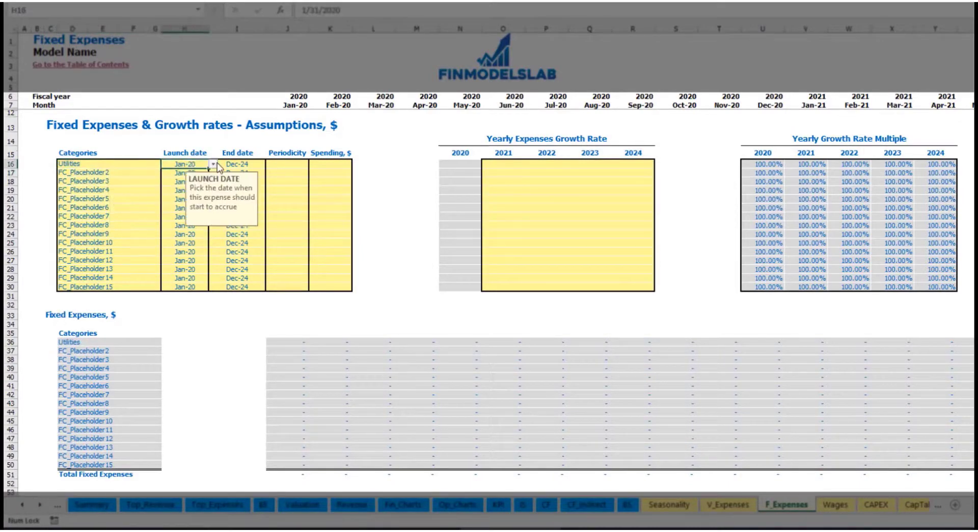
left_click(213, 164)
left_click(183, 190)
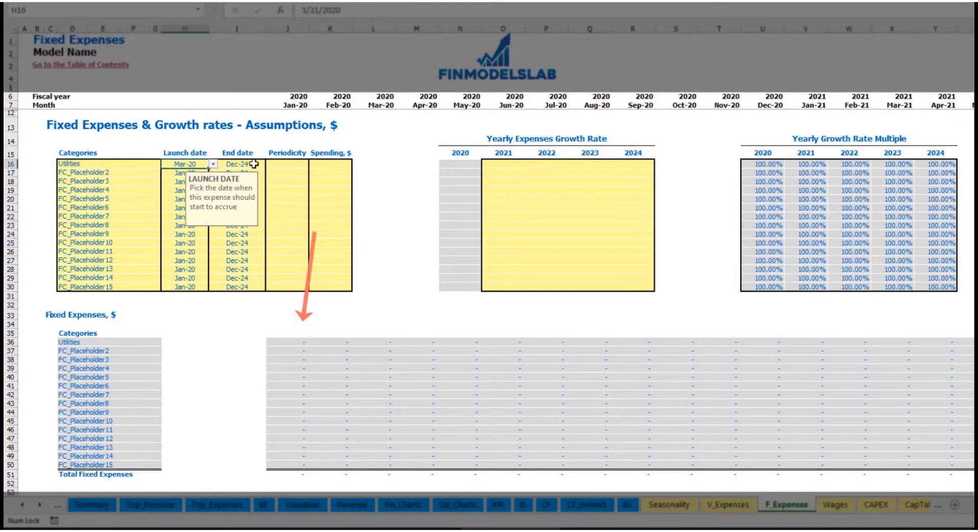
- Check the Utilities end date against the last months of the model's timeline
left_click(247, 163)
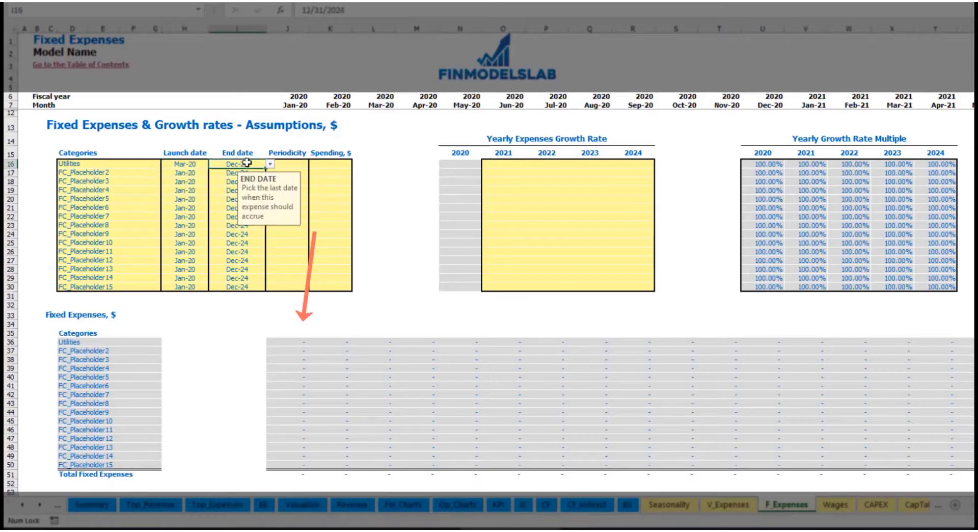
left_click(294, 106)
key("ctrl+Right")
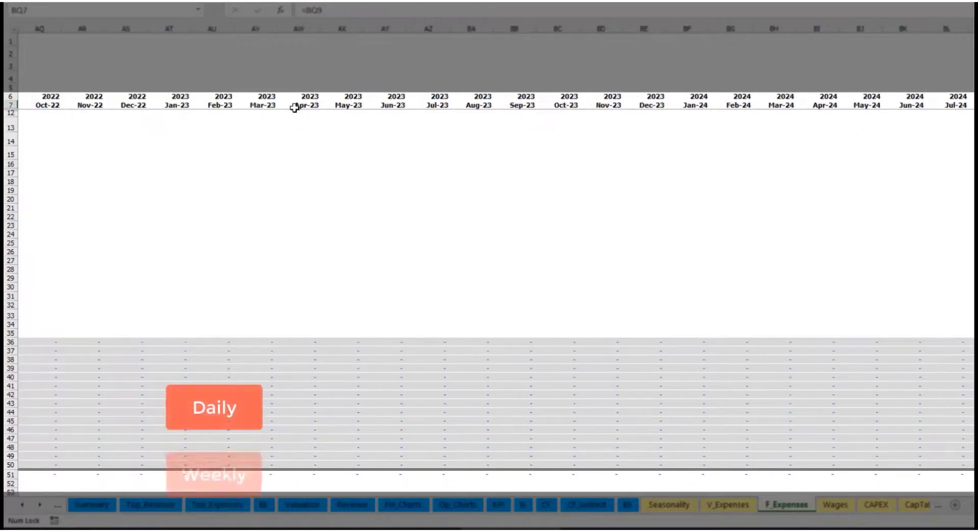
key("ctrl+Left")
key("Left")
key("Left")
key("Left")
key("Home")
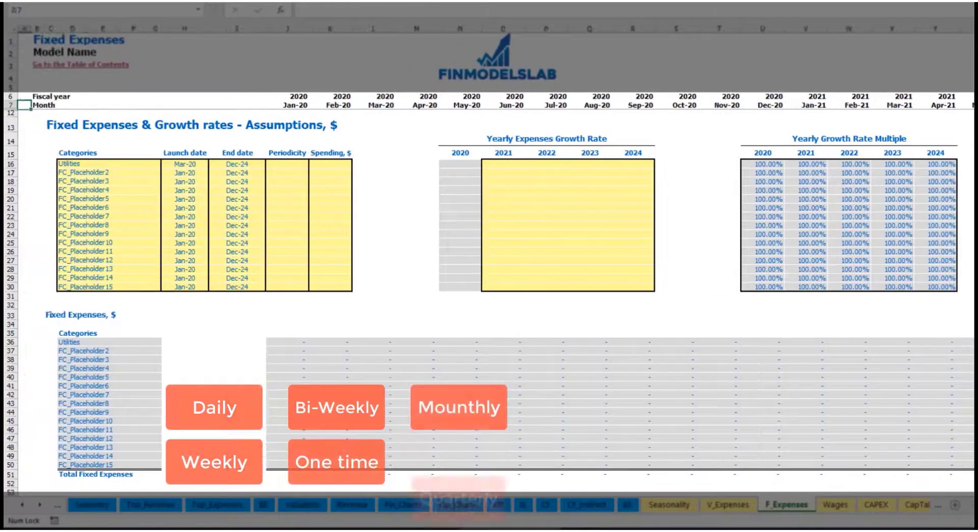
- Set the Utilities periodicity to Daily and its spending to 50
left_click(304, 164)
left_click(313, 163)
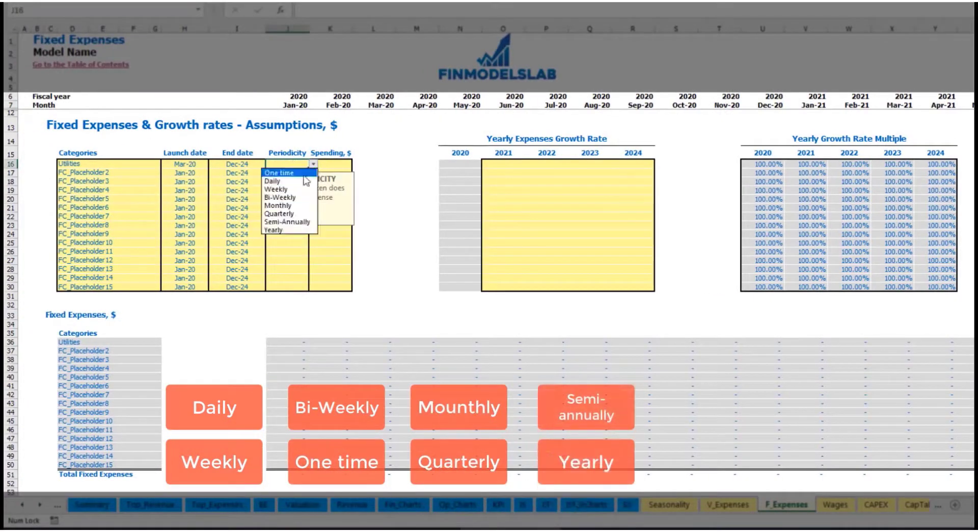
left_click(302, 180)
key("Right")
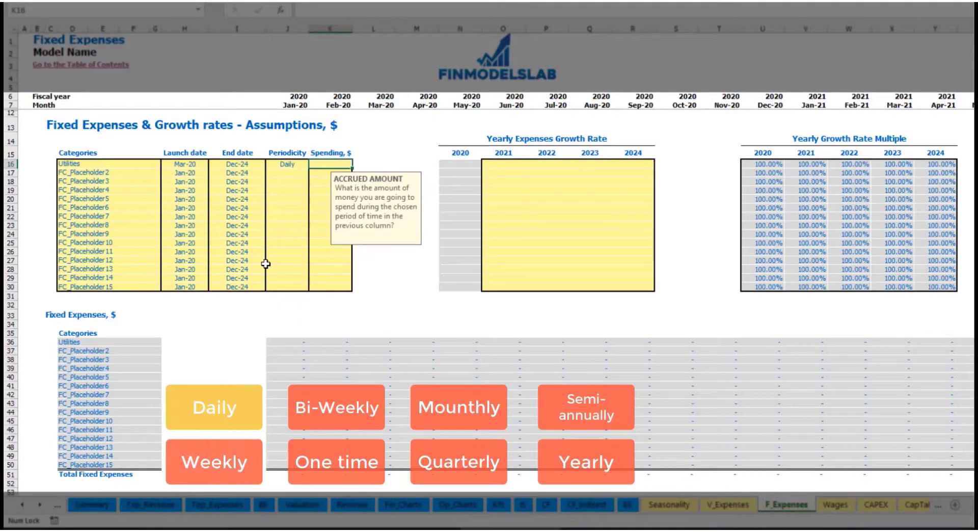
type("50")
key("Return")
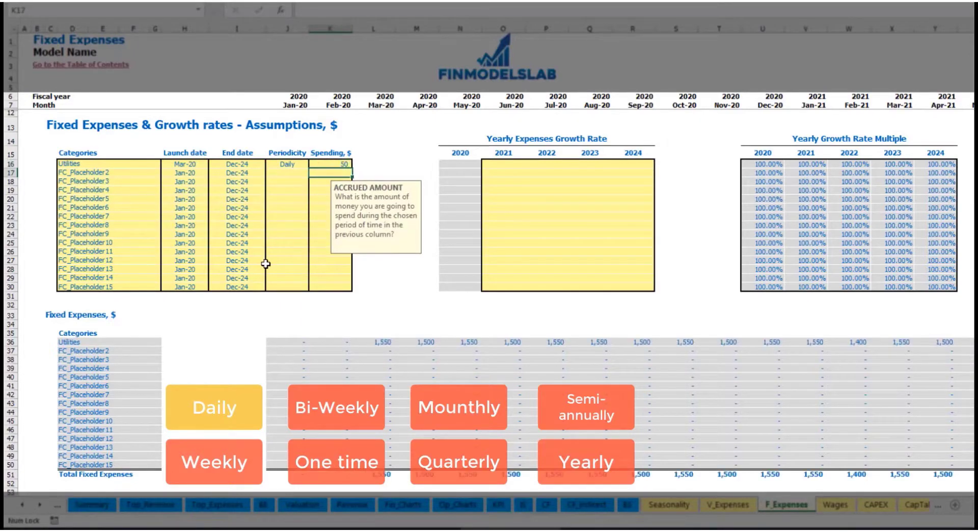
- Compare the calculated monthly Utilities amounts for March, April and May 2020 with their month headers
left_click(380, 343)
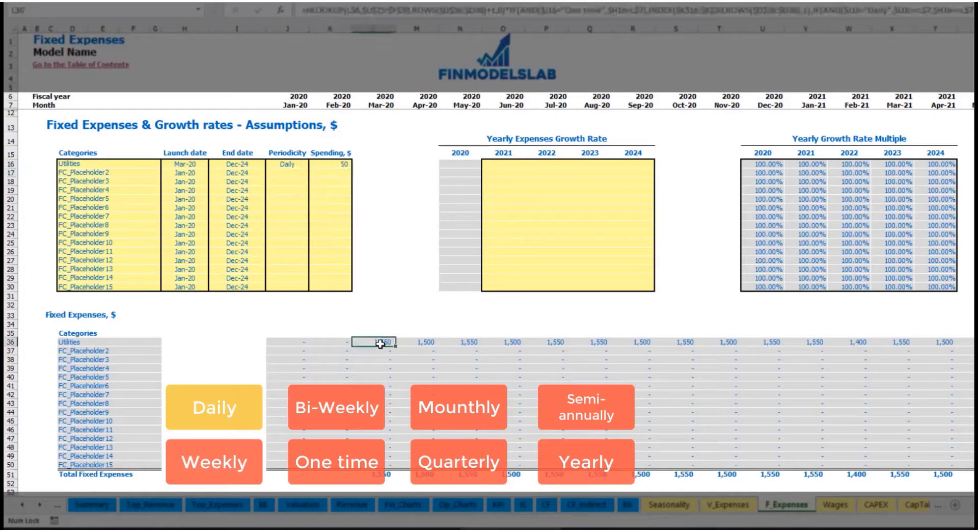
left_click(425, 342)
left_click(462, 342)
left_click(382, 341)
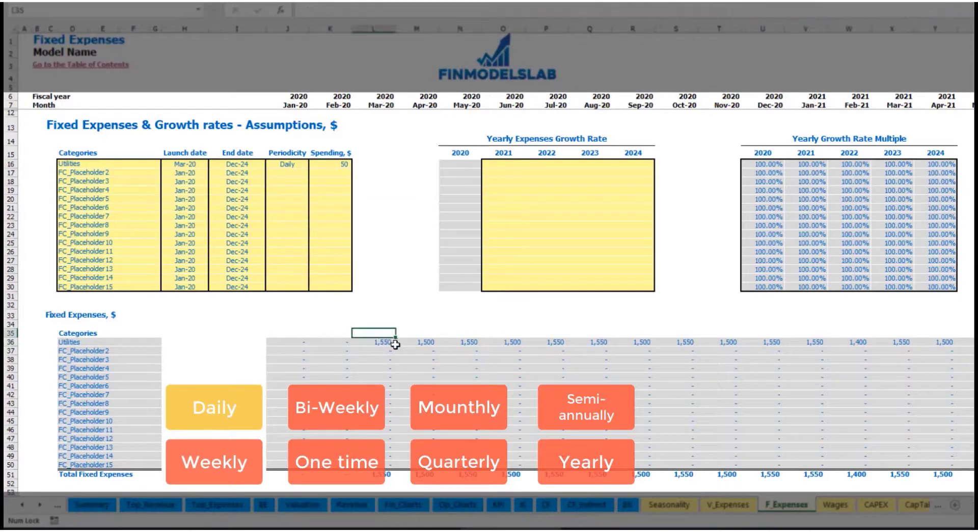
left_click(404, 342)
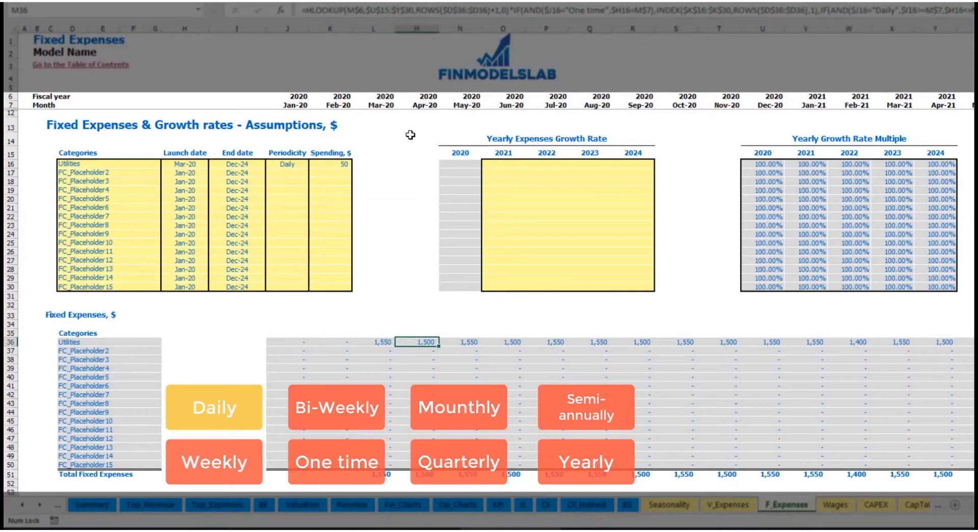
left_click(376, 103)
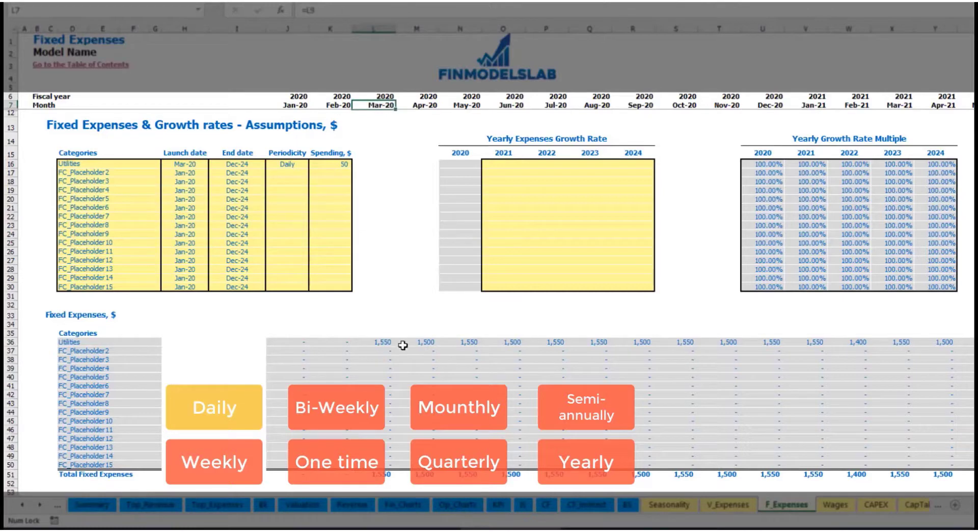
left_click(386, 343)
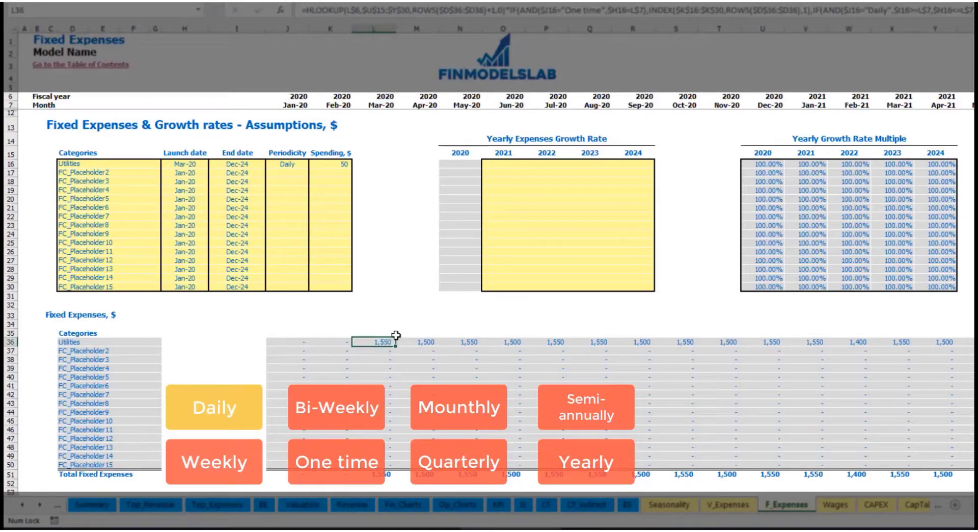
left_click(430, 344)
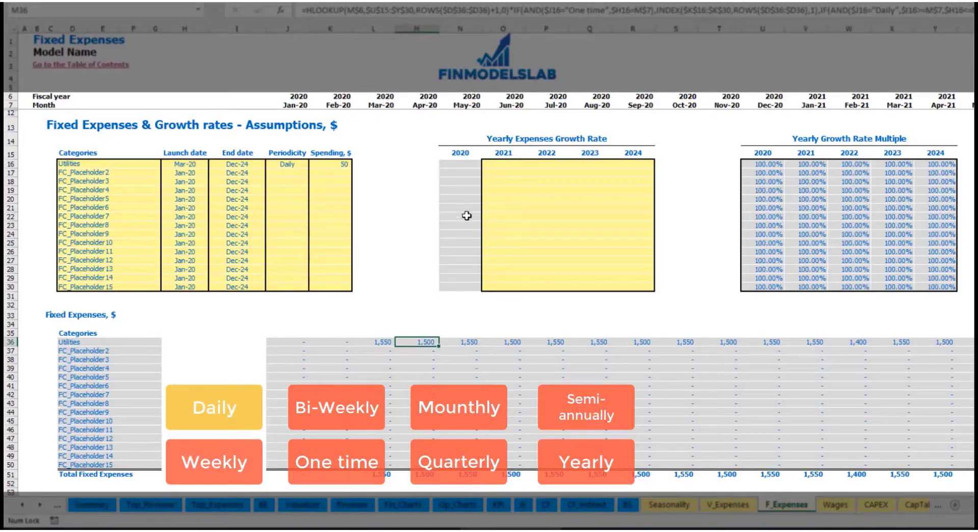
- Set the Utilities yearly expenses growth rate to 5% for each year from 2021 to 2024
left_click(510, 166)
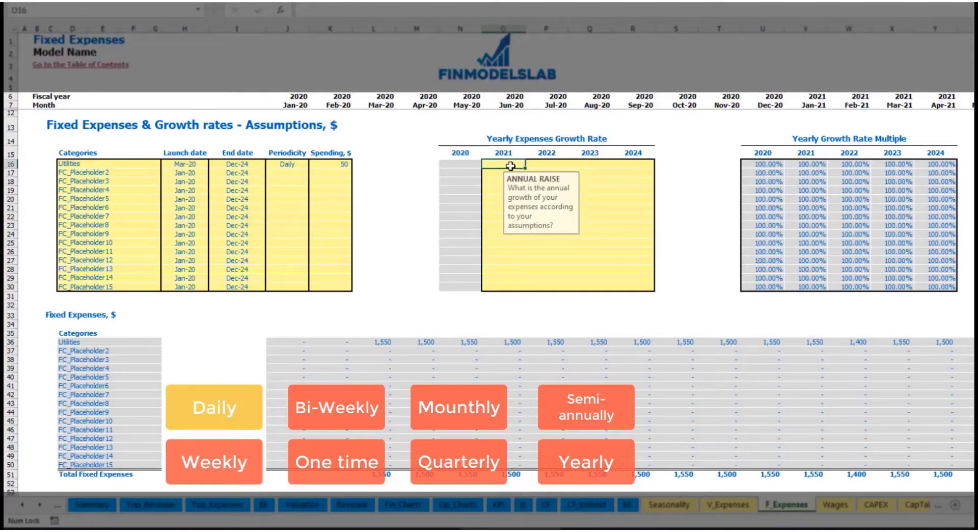
type("5%")
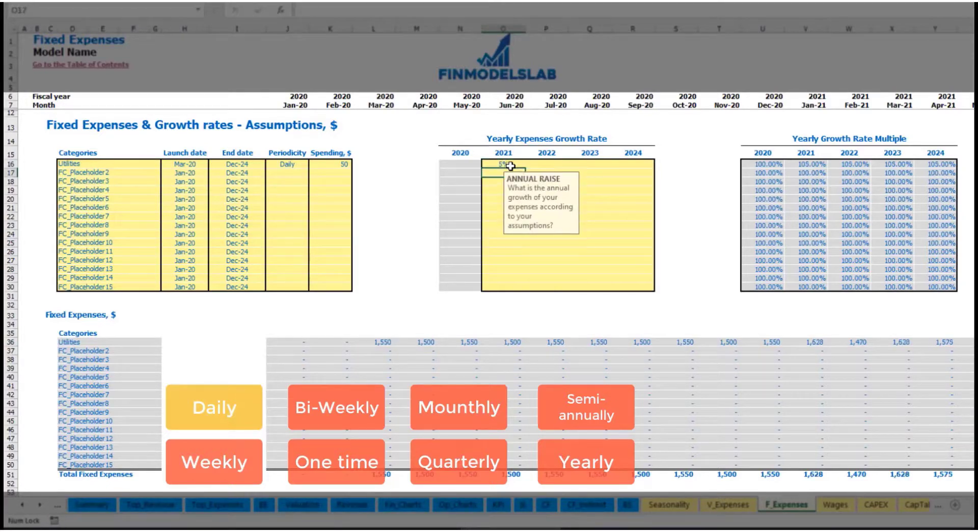
key("Return")
key("Up")
key("ctrl+c")
key("Right")
key("shift+Right")
key("shift+Right")
key("shift+Right")
key("ctrl+v")
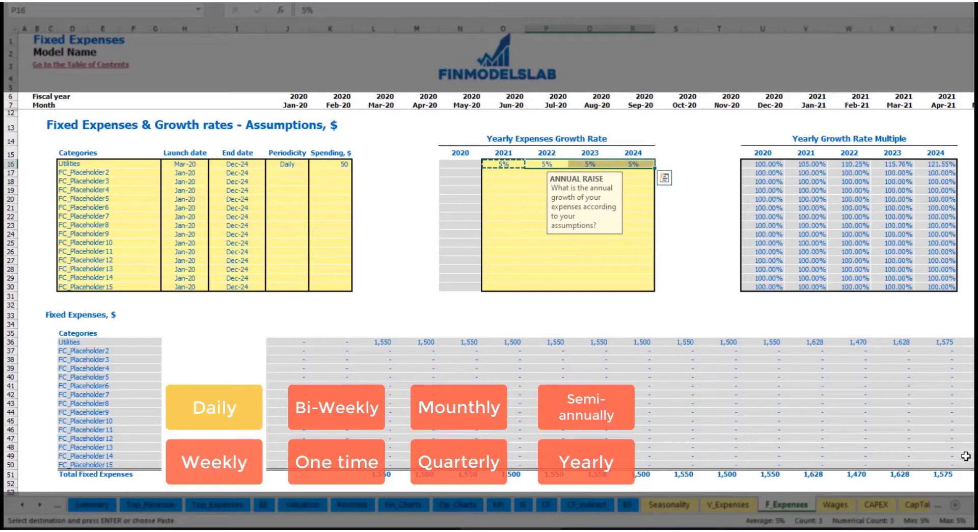
left_click_drag(504, 164, 633, 164)
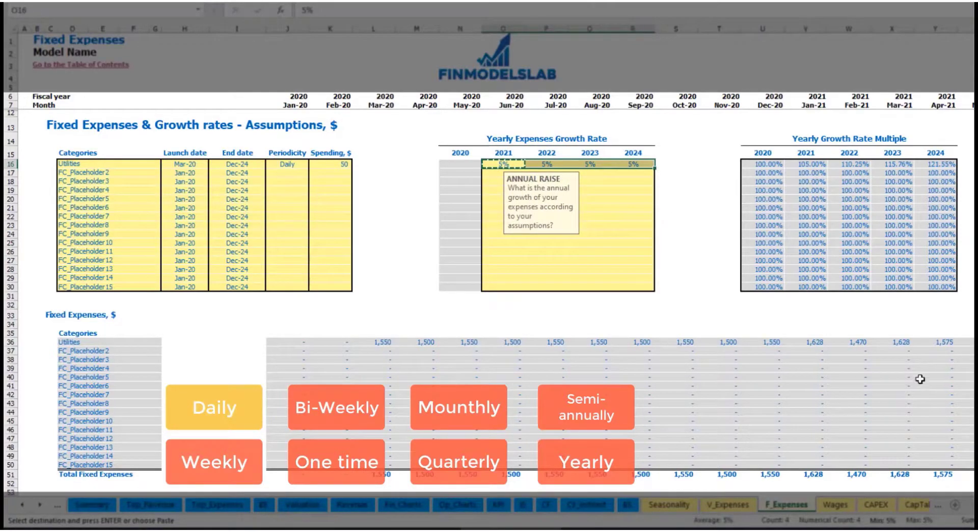
left_click_drag(972, 505, 904, 491)
- Name the second fixed expense category Advertising, with launch date Mar-20 and end date Aug-24
left_click(117, 170)
type("Advertising")
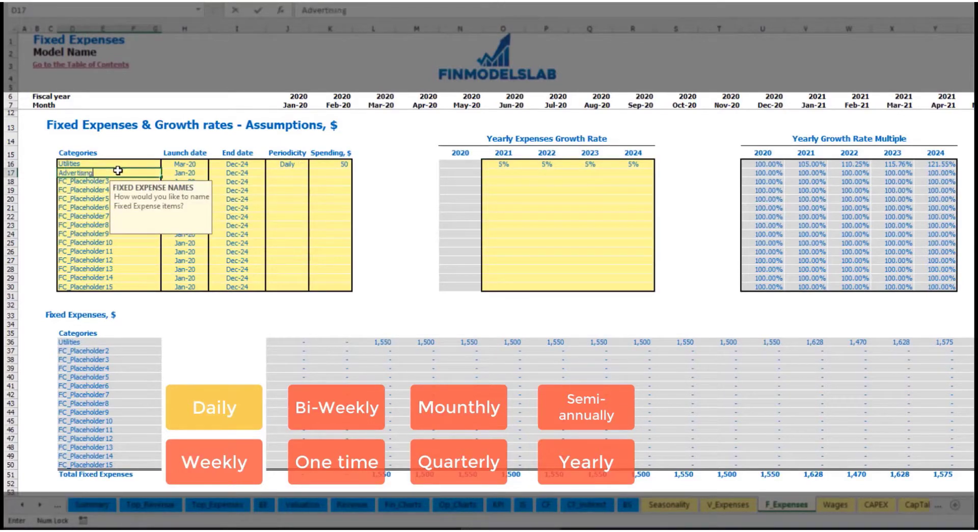
left_click(184, 174)
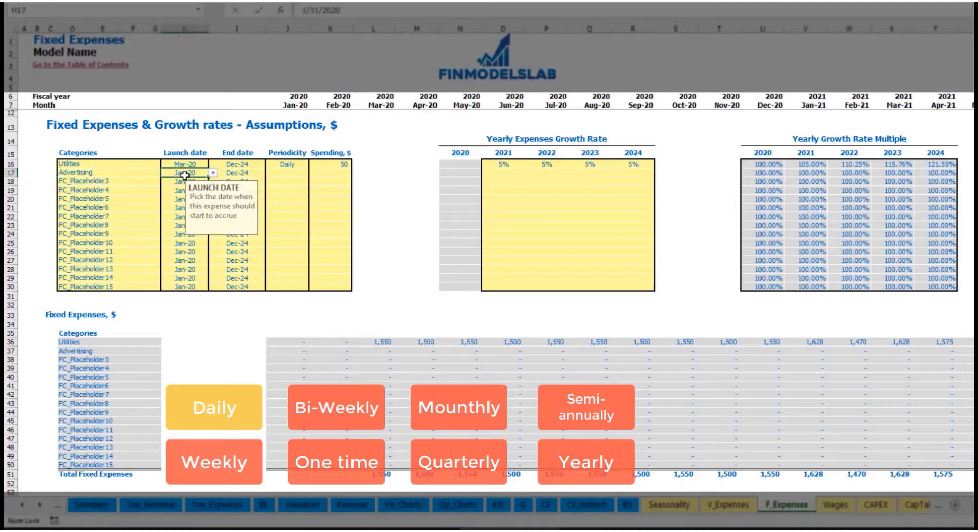
left_click(213, 173)
left_click(179, 197)
left_click(243, 172)
left_click(270, 173)
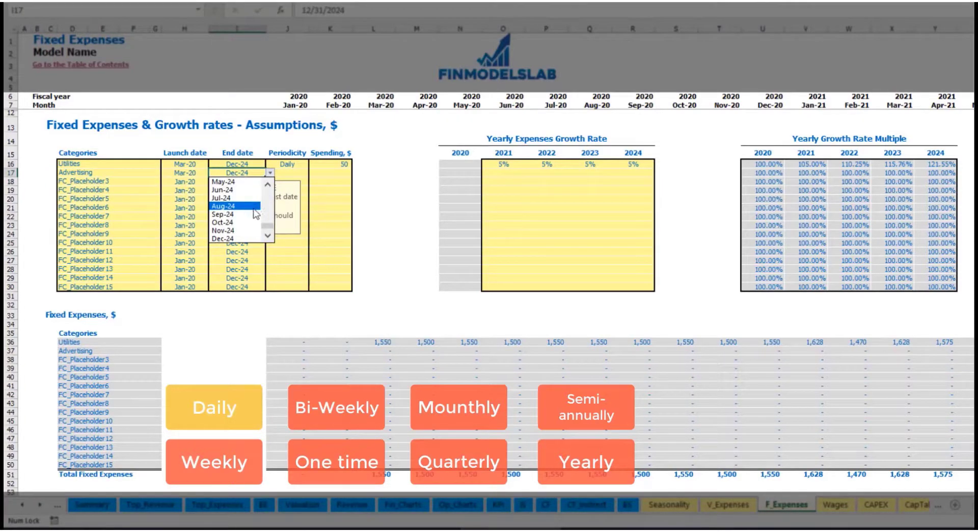
left_click(239, 206)
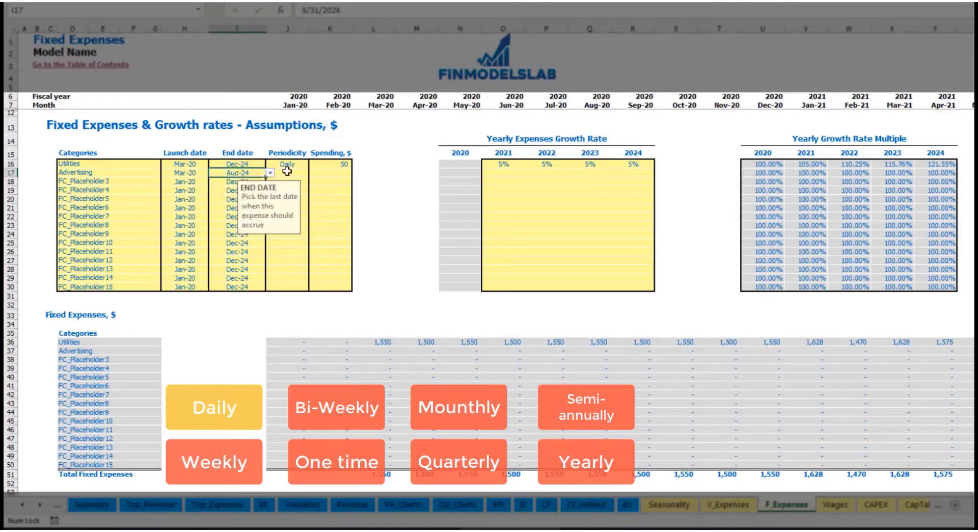
- Set the Advertising periodicity to Weekly and its spending to 100
left_click(287, 172)
left_click(313, 172)
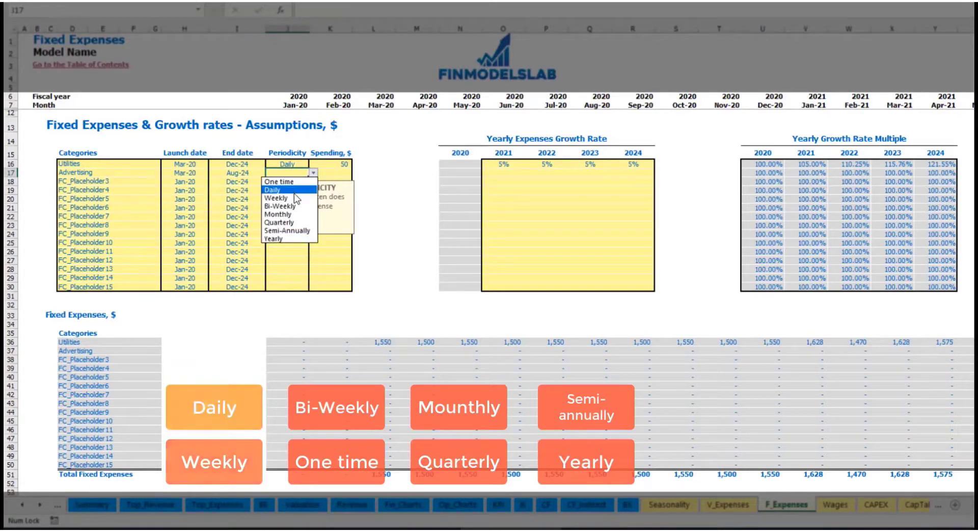
left_click(285, 198)
left_click(327, 174)
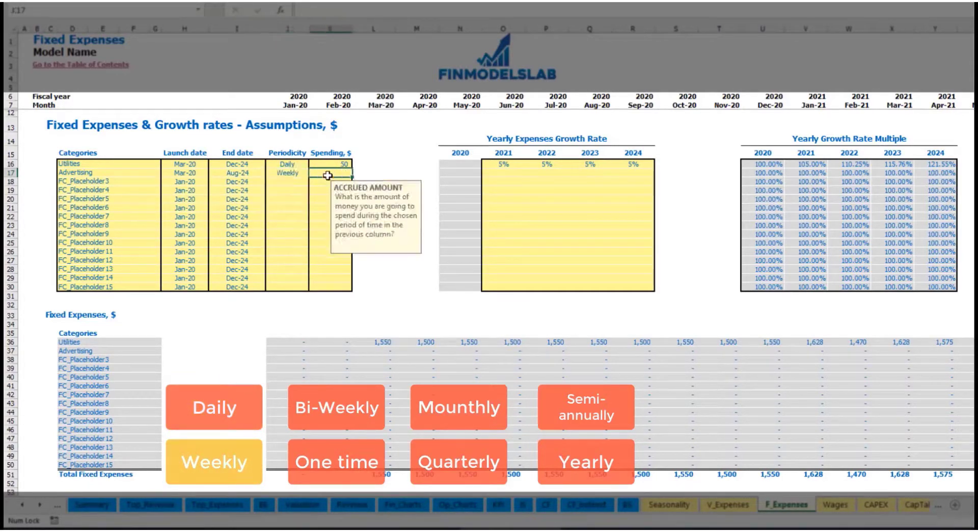
type("100")
key("Return")
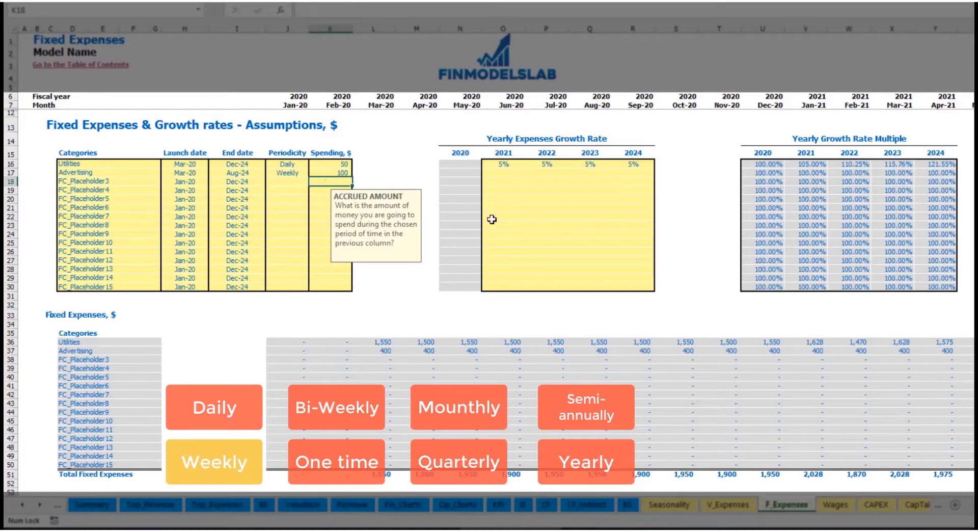
- Check the calculated monthly Advertising amounts from Mar-20 up to the Aug-24 end date
left_click(389, 352)
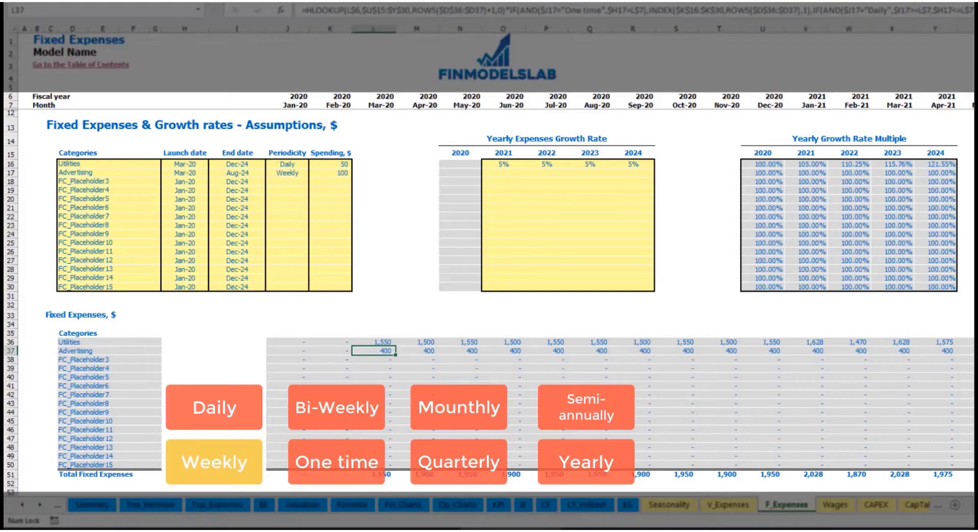
scroll(560, 357, "right", 10)
scroll(561, 357, "right", 2)
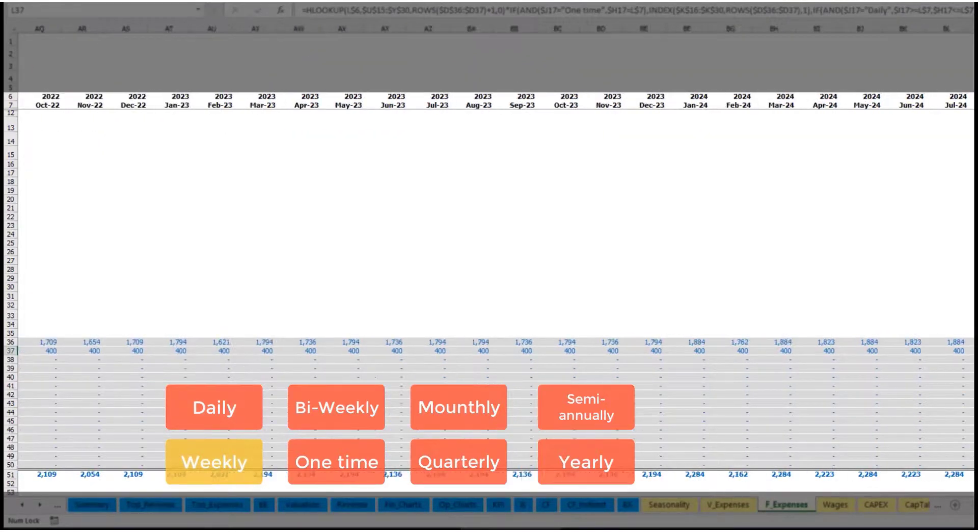
left_click(971, 28)
left_click(971, 351)
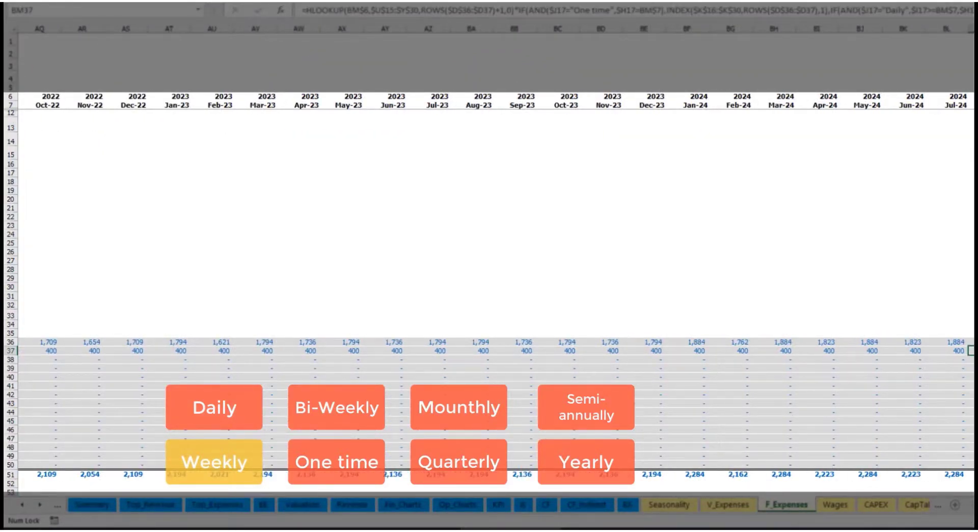
scroll(561, 306, "left", 15)
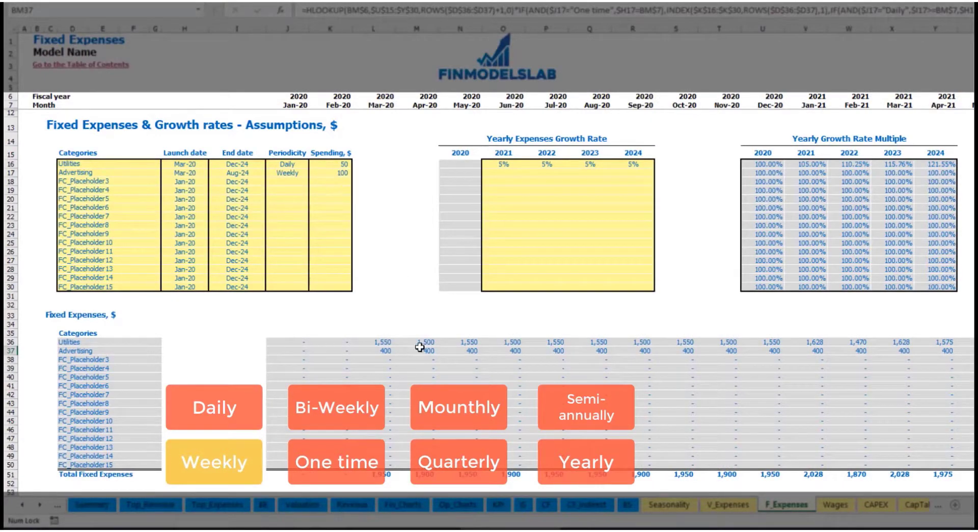
- Change the Advertising periodicity to Bi-Weekly and its spending to 500
left_click(289, 173)
left_click(314, 173)
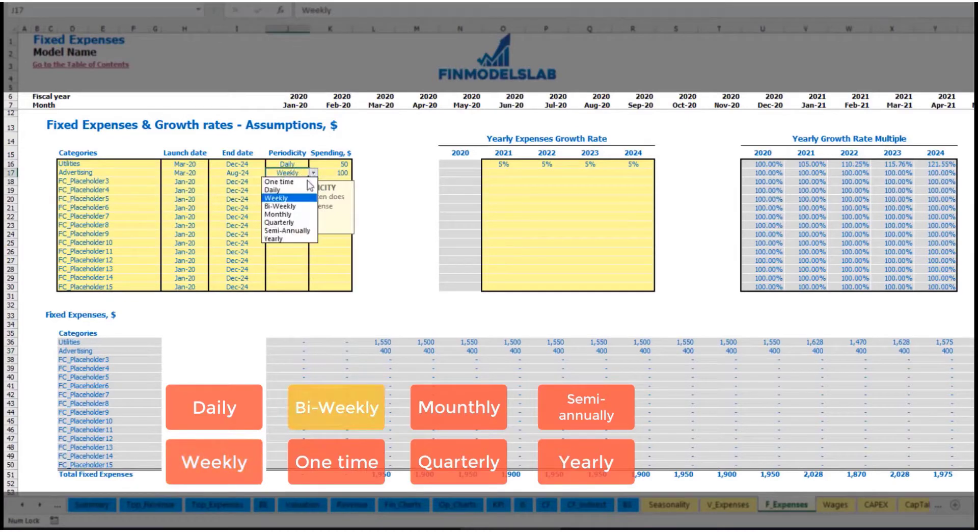
left_click(300, 206)
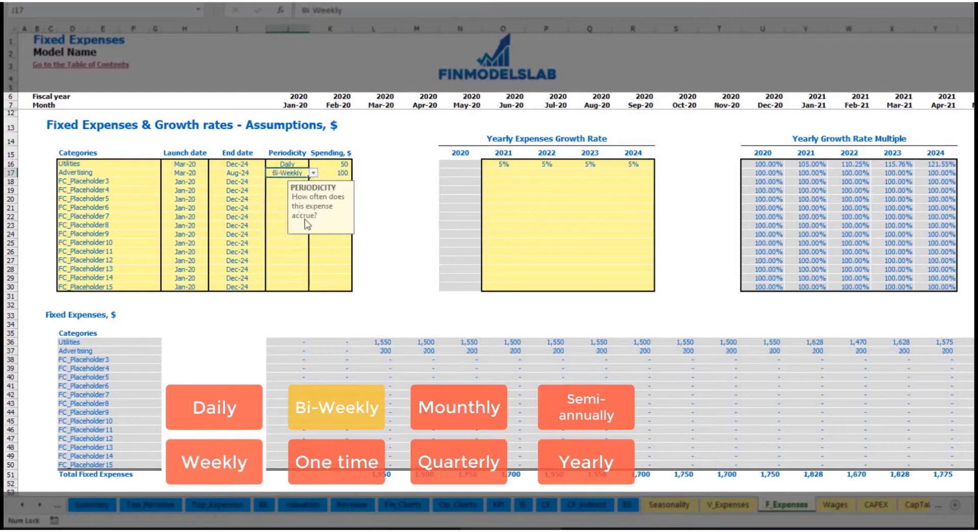
left_click(329, 173)
type("50")
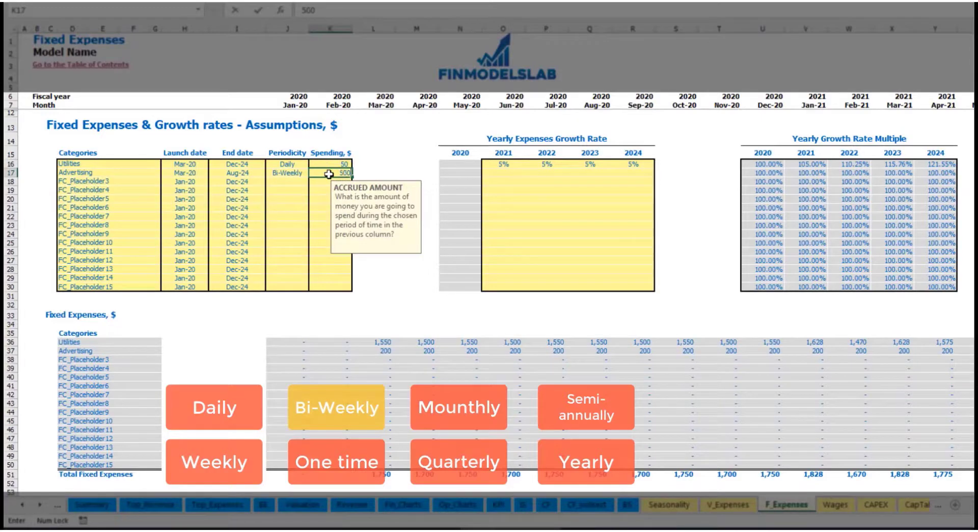
- Change the Advertising launch date to Jul-20
left_click(193, 169)
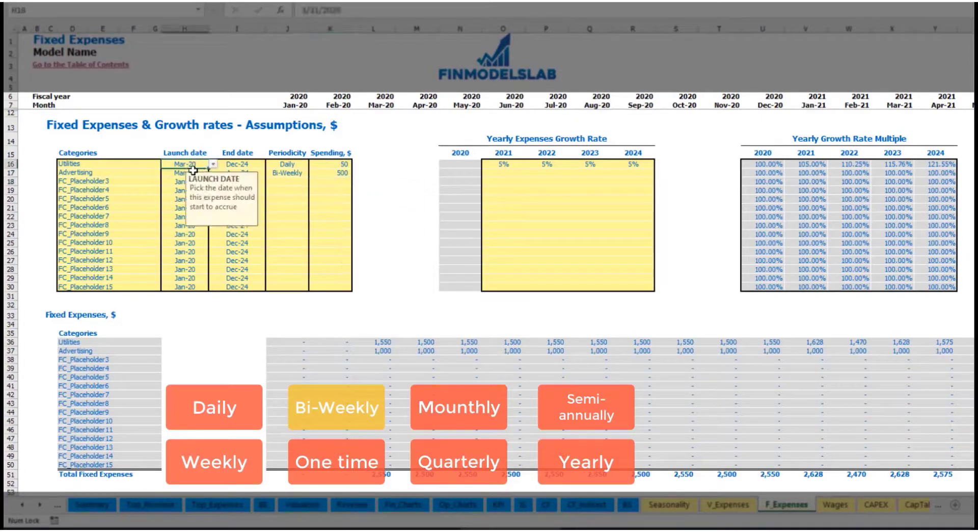
left_click(193, 172)
left_click(213, 173)
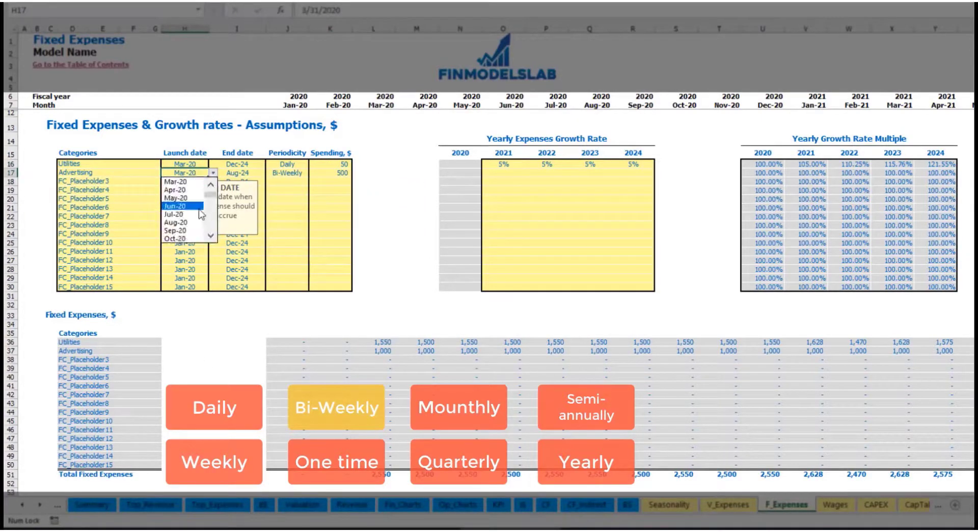
left_click(183, 214)
- Examine the monthly Advertising amounts from the Jul-20 launch onward into 2021
left_click(557, 353)
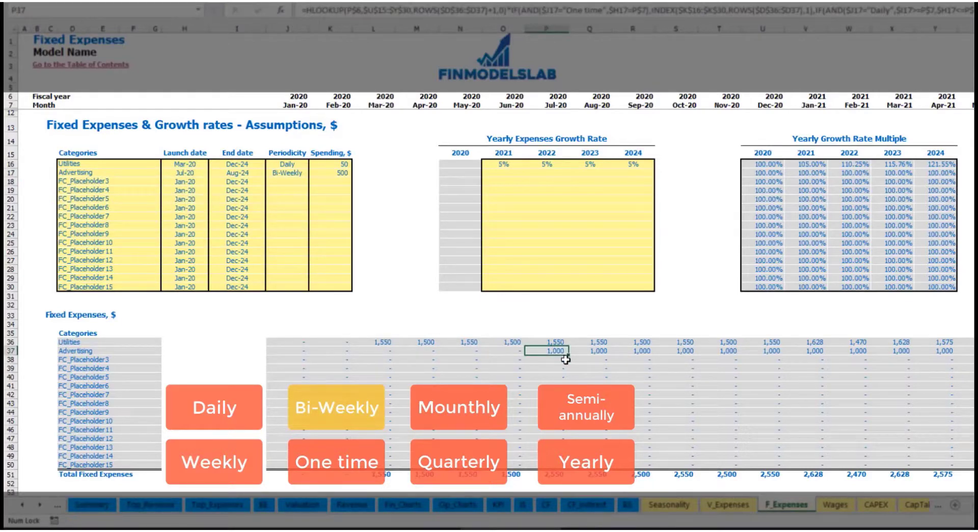
key("Right")
key("Right")
key("Right")
key("Right")
key("Right")
key("Right")
key("Right")
key("Right")
key("Right")
key("Right")
key("Right")
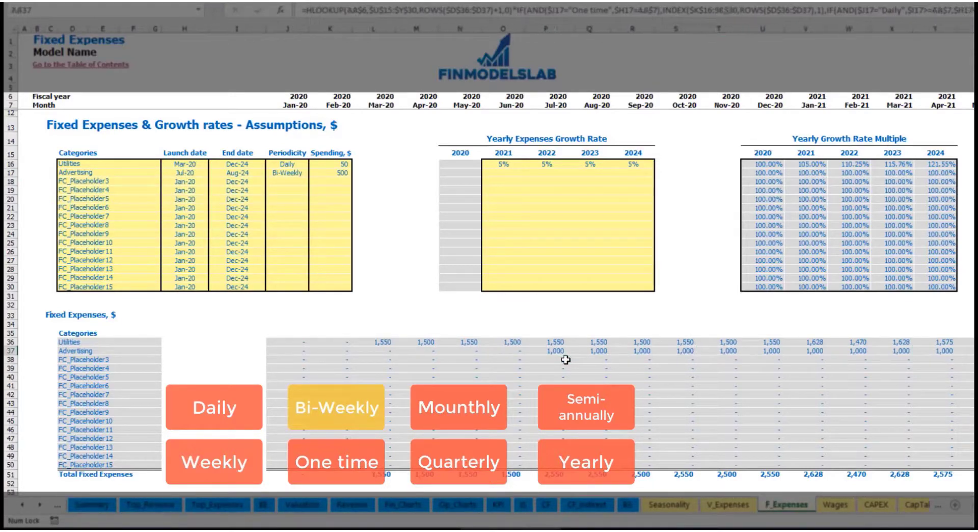
key("ctrl+Left")
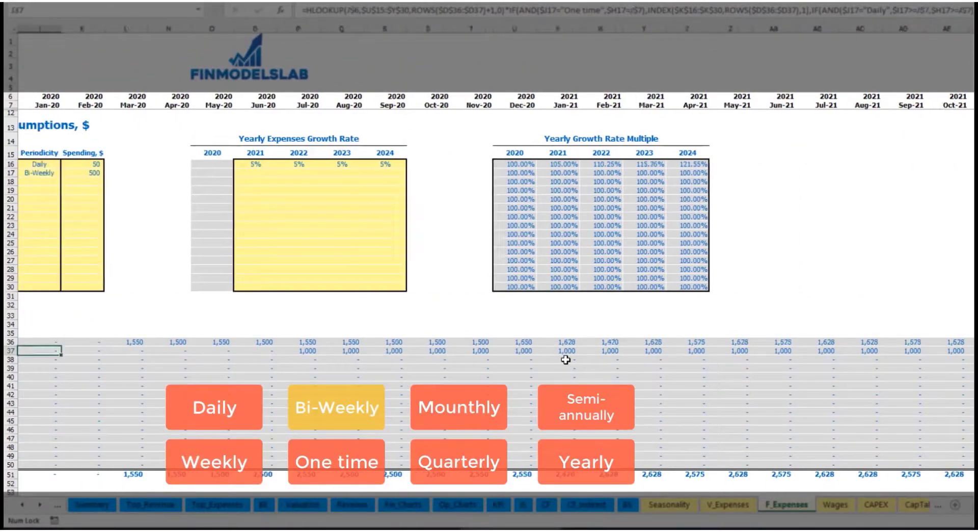
key("Home")
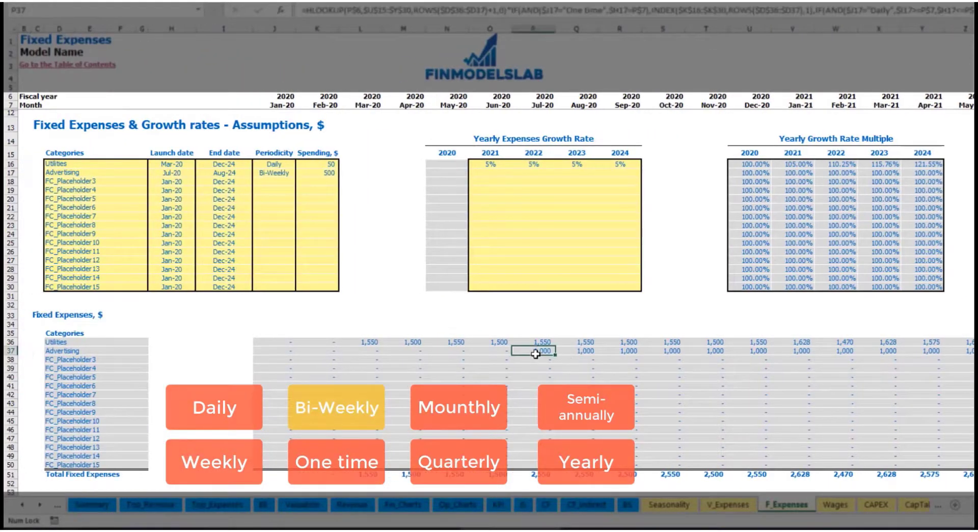
left_click(535, 351)
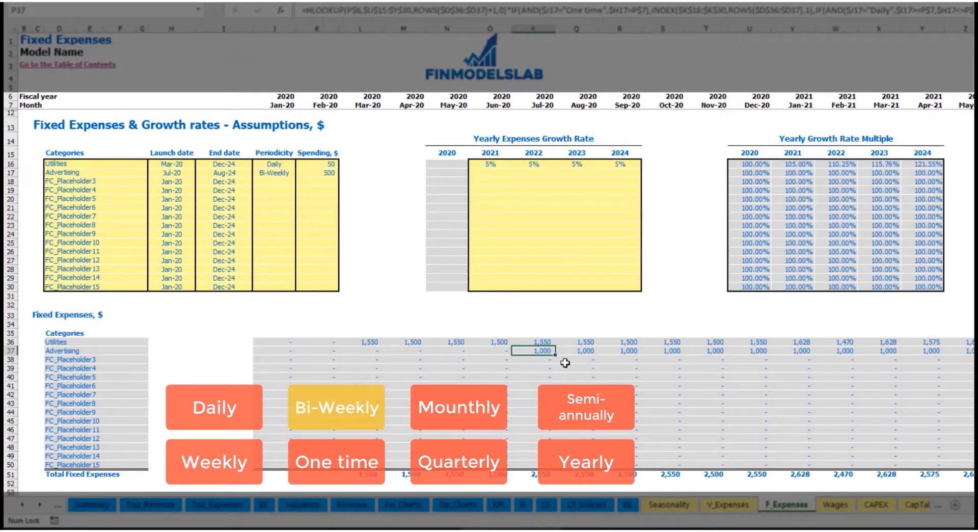
- Set the Advertising yearly expenses growth rate to 3% for each year from 2021 to 2024
left_click(489, 174)
type("3%")
key("ctrl+Return")
key("ctrl+c")
key("Right")
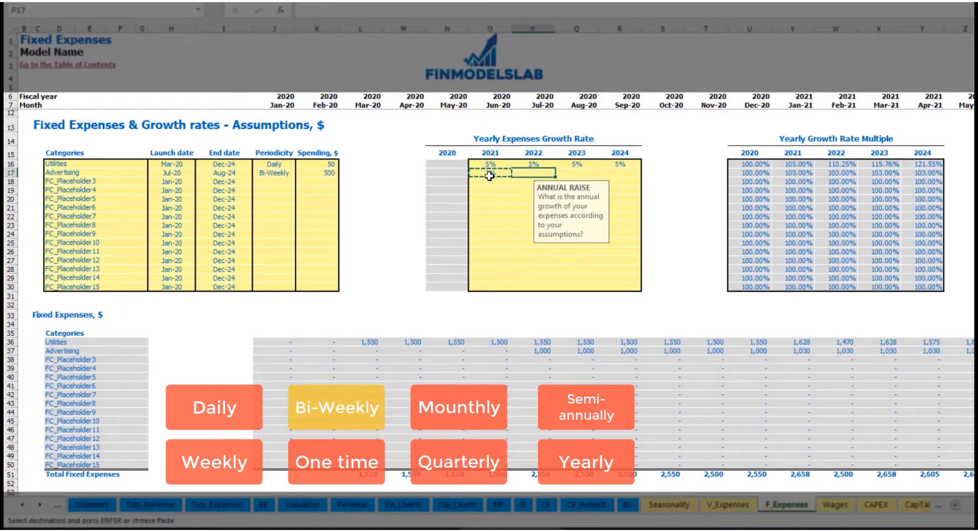
key("shift+Right")
key("shift+Right")
key("ctrl+v")
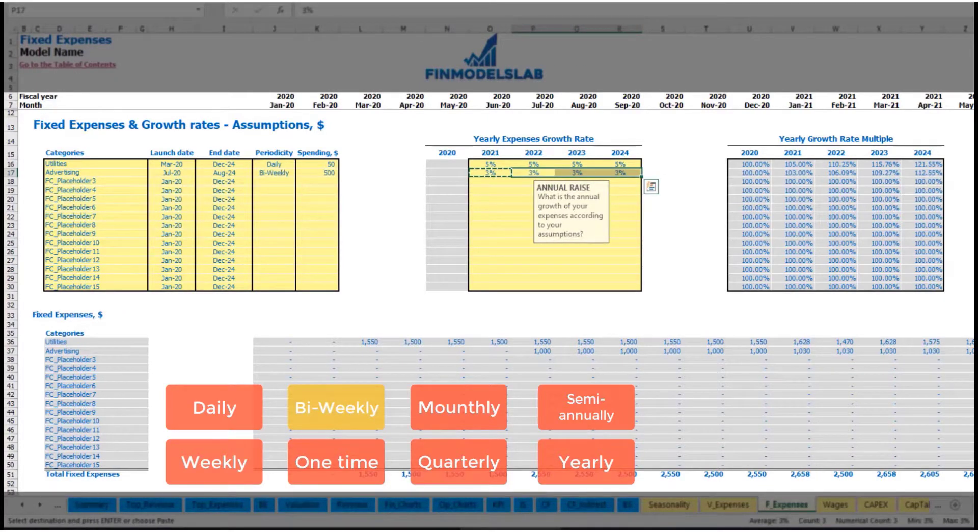
- Review how the growth rate affects the monthly Advertising amounts from Jan-21 to 2024, and check the end date
left_click(976, 360)
left_click(923, 351)
left_click(838, 351)
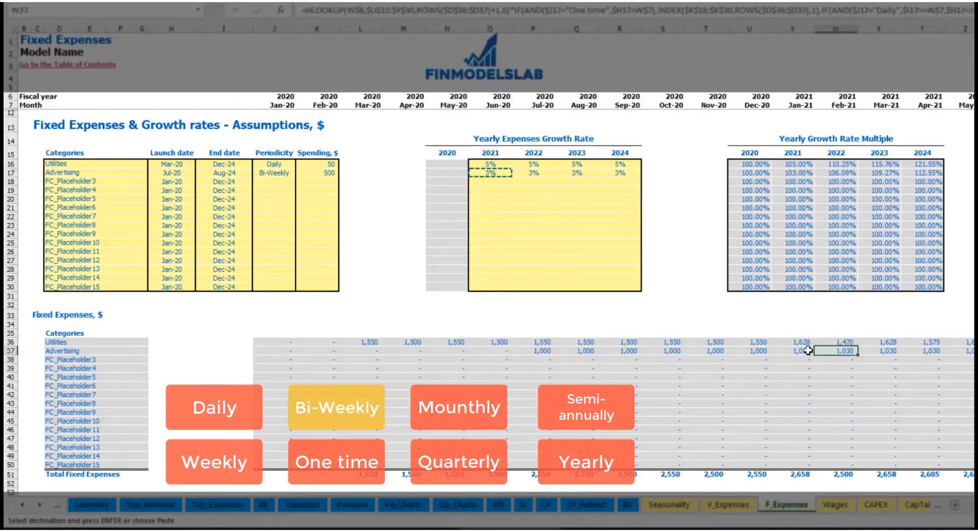
left_click(793, 350)
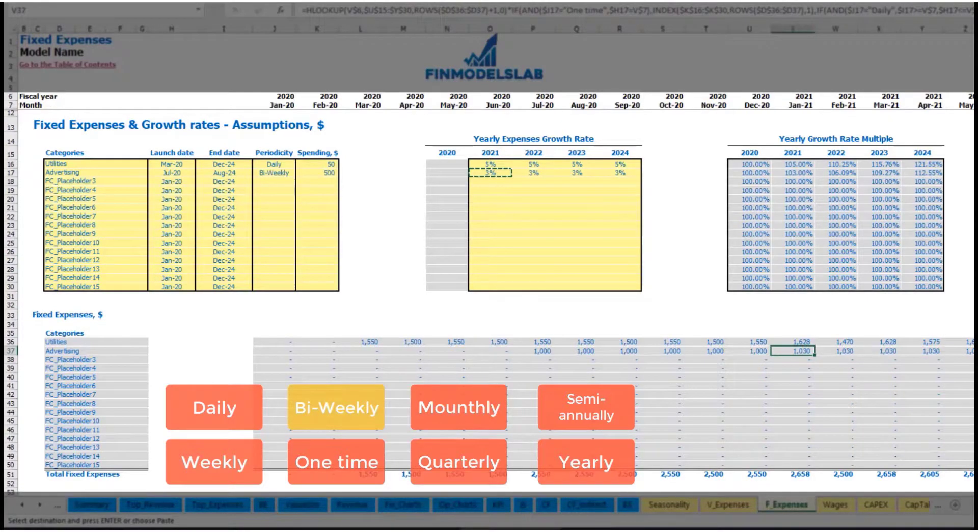
scroll(495, 252, "right", 10)
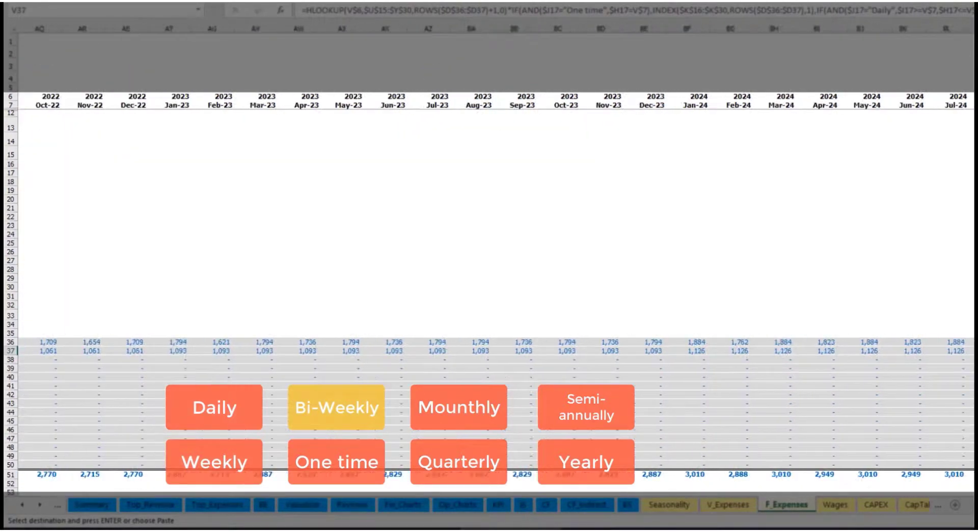
left_click(971, 29)
scroll(495, 260, "left", 10)
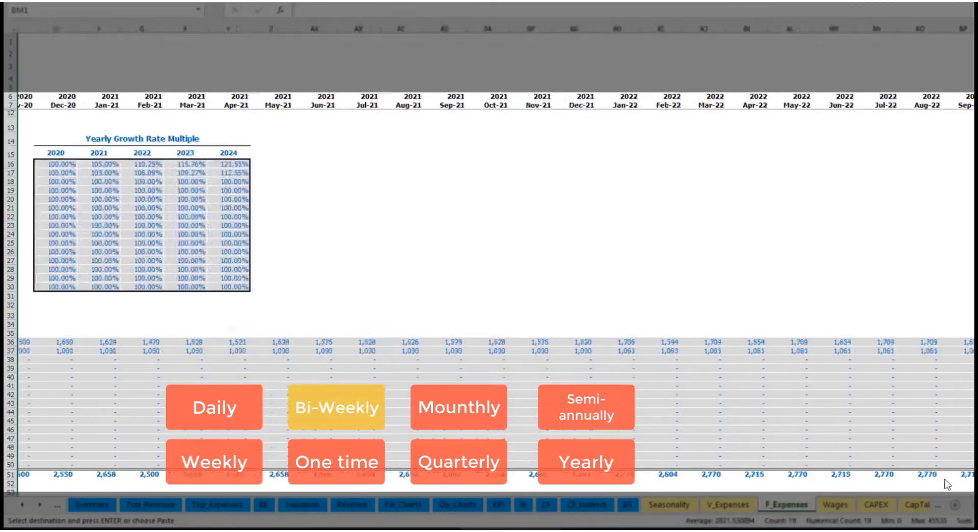
left_click(238, 173)
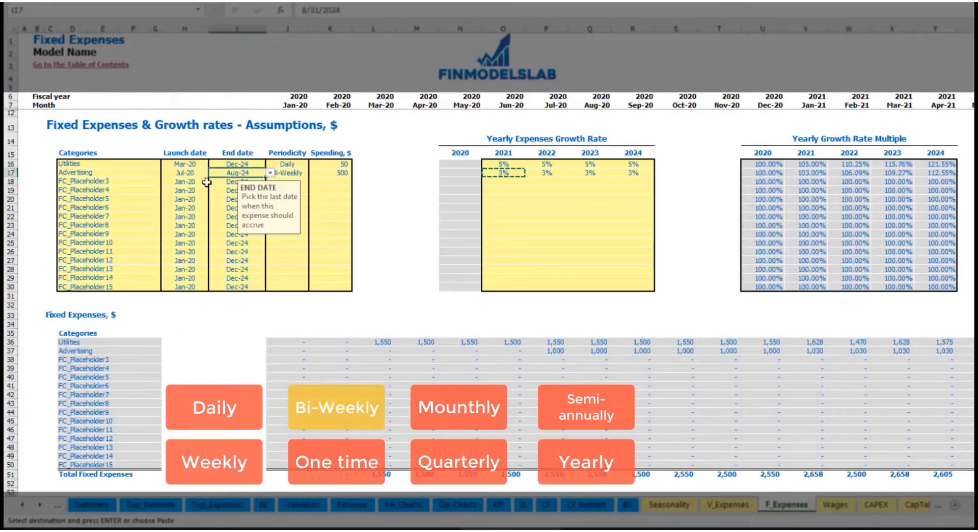
- Name the third fixed expense category Office Setup
left_click(89, 180)
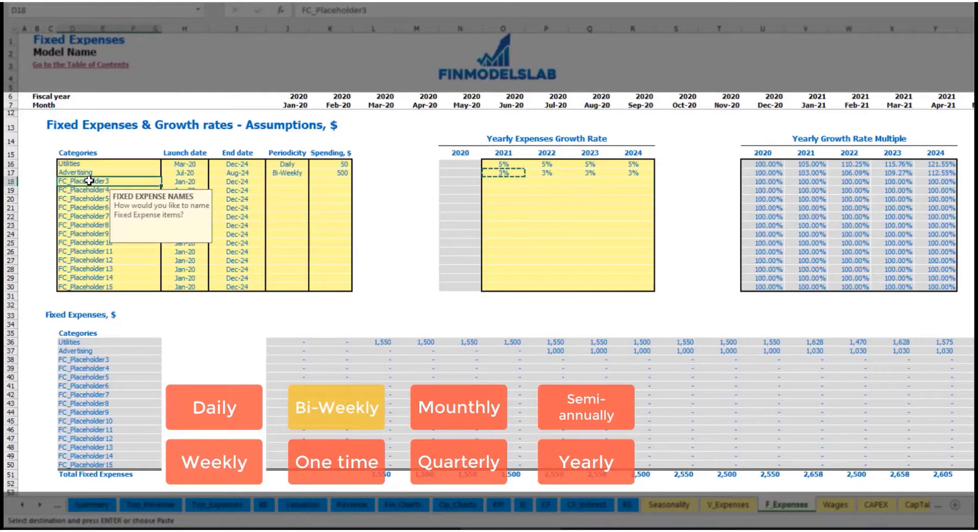
type("Setup")
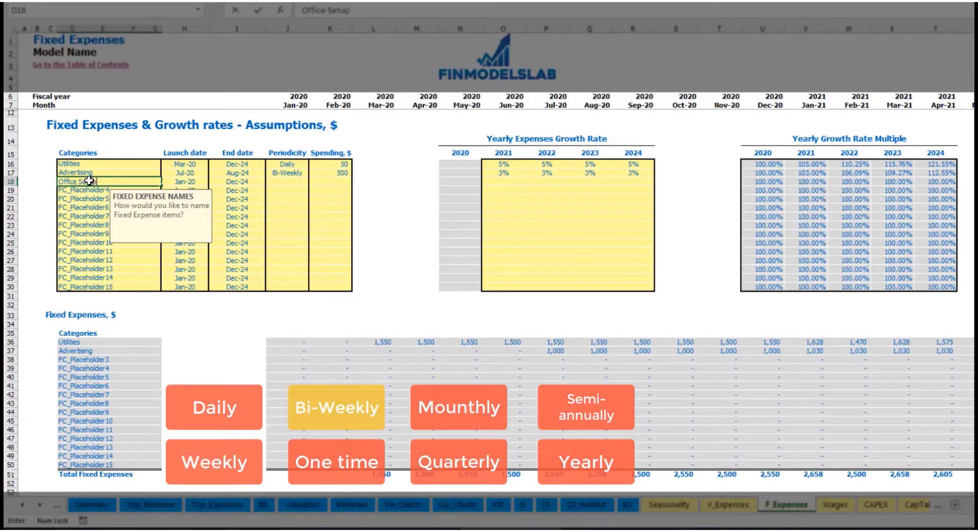
key("Return")
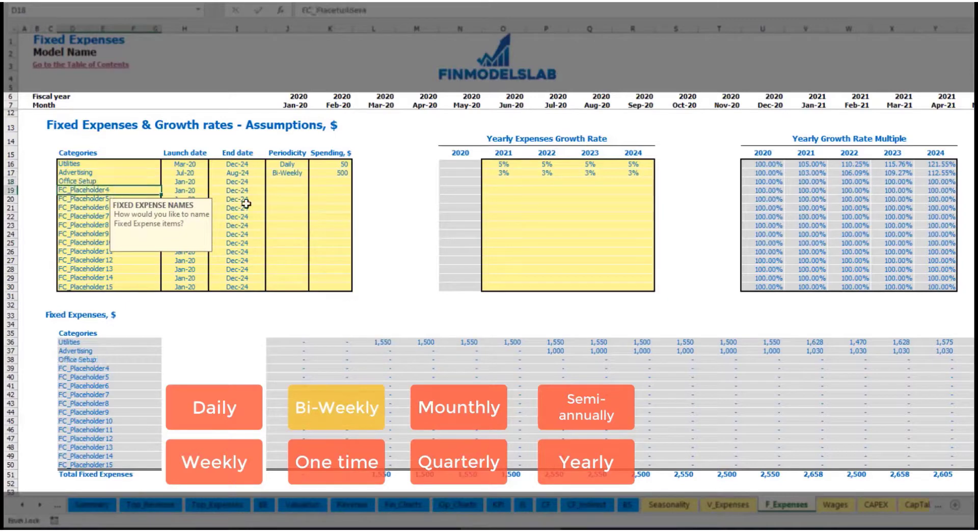
- Set Office Setup as a one-time expense launching in Feb-20 with spending of 5,000, and check its amount in the monthly table
left_click(289, 182)
left_click(314, 181)
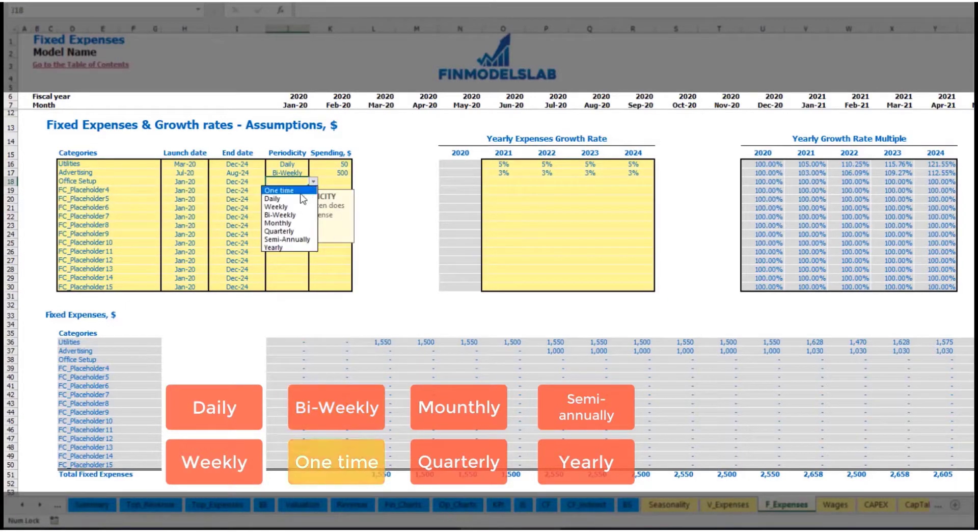
left_click(278, 188)
left_click(201, 182)
left_click(214, 182)
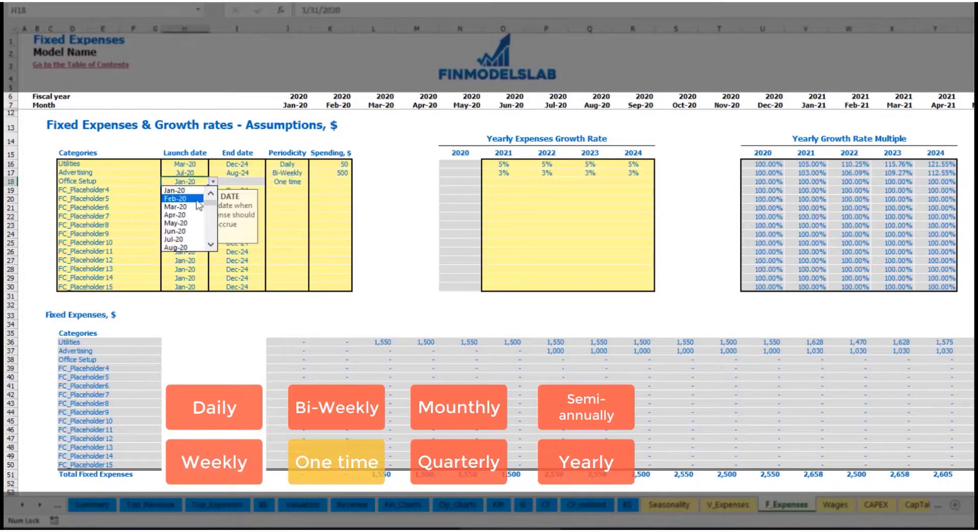
left_click(182, 189)
left_click(323, 181)
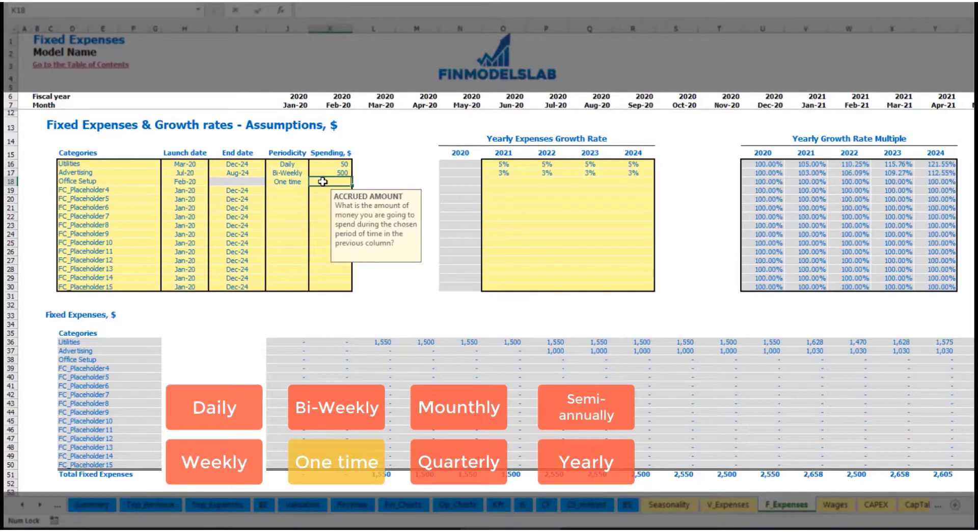
type("5000")
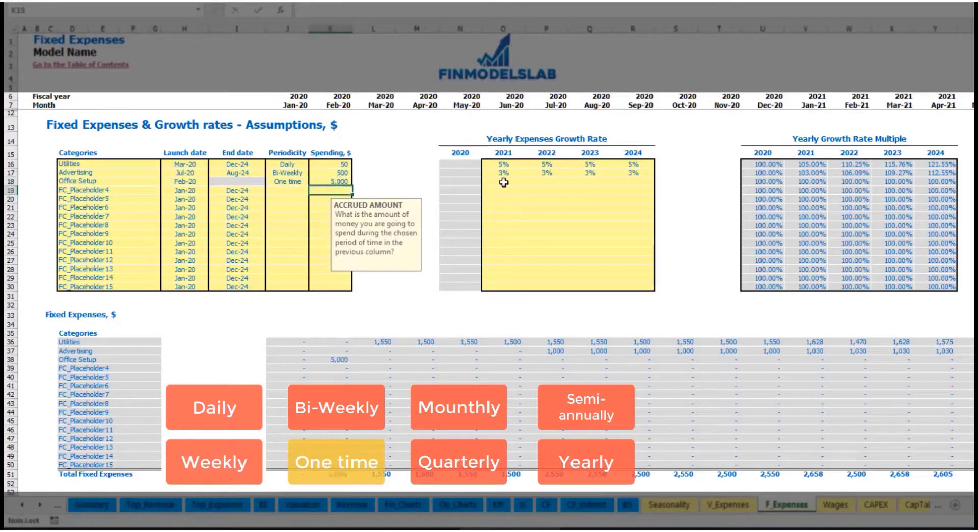
left_click_drag(504, 181, 624, 186)
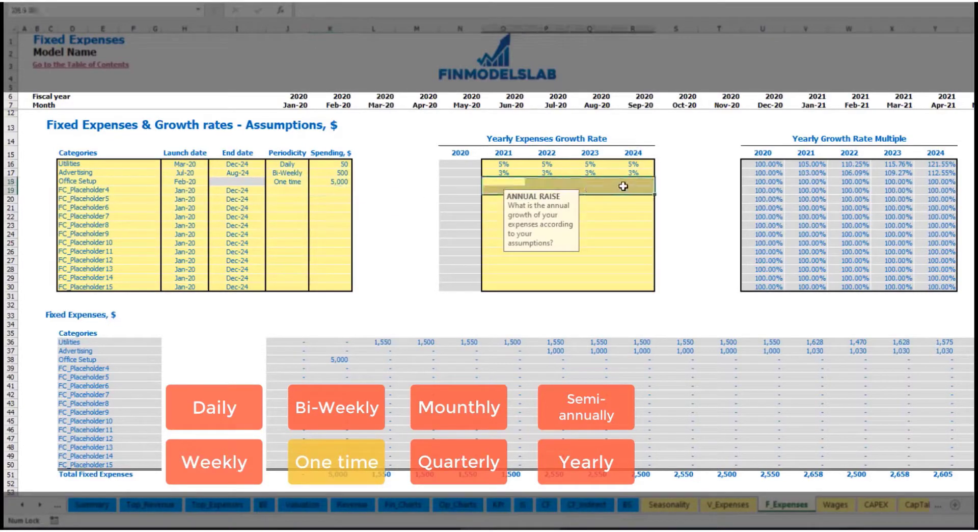
left_click(342, 359)
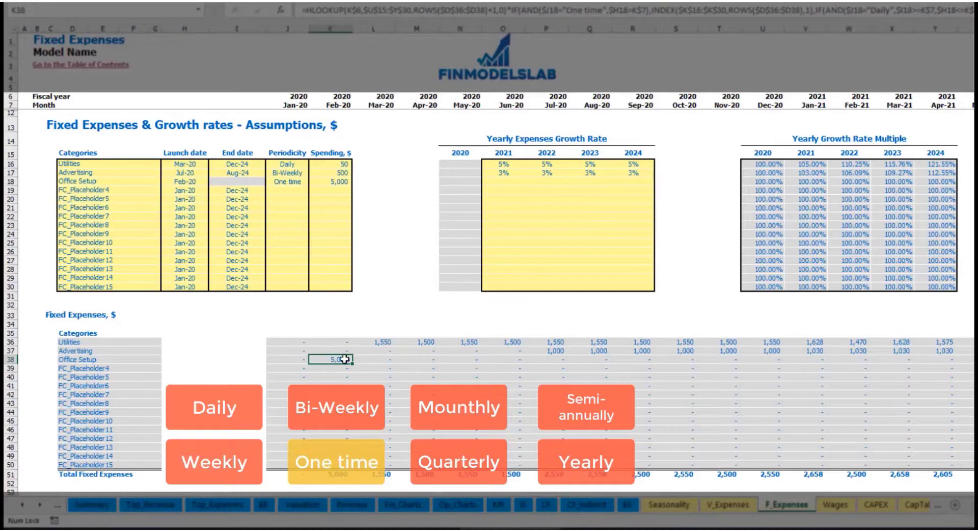
- Name the fourth fixed expense category Insurance
left_click(138, 194)
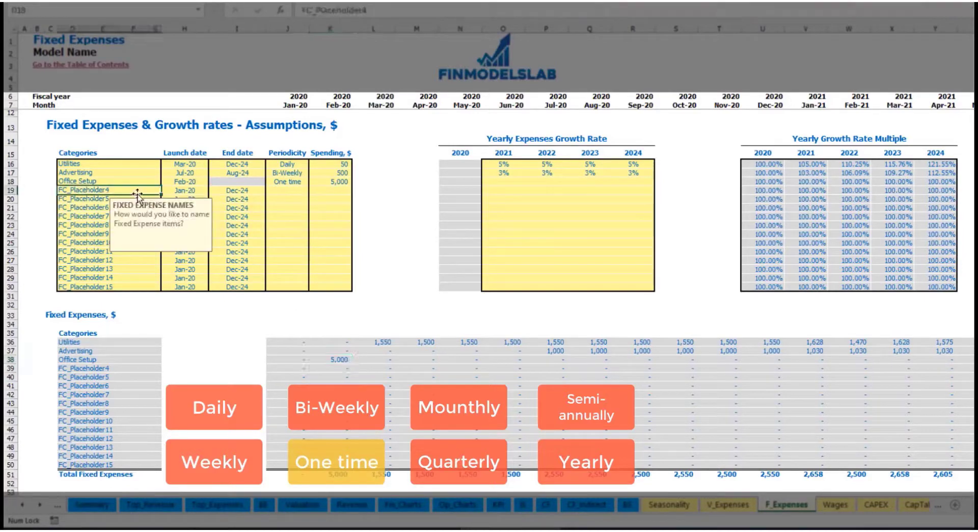
type("Insu")
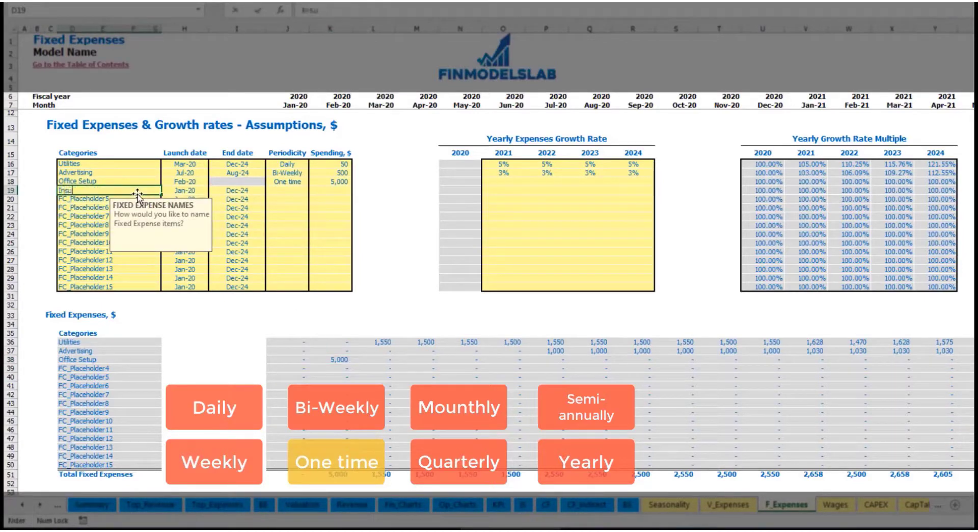
type("rance")
key("Return")
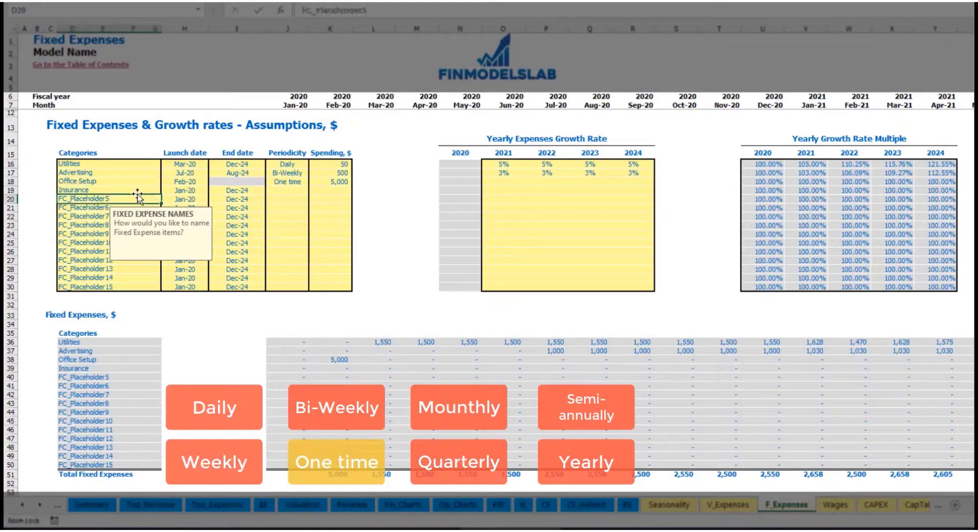
- Check the Insurance launch and end dates, and set its periodicity to Monthly with spending of 1,000
left_click(185, 192)
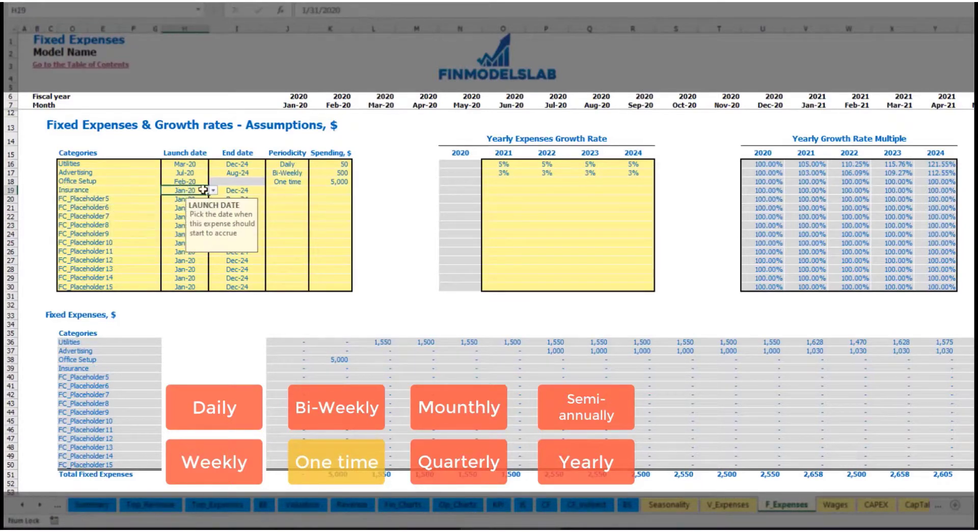
left_click(249, 190)
left_click(296, 190)
left_click(313, 190)
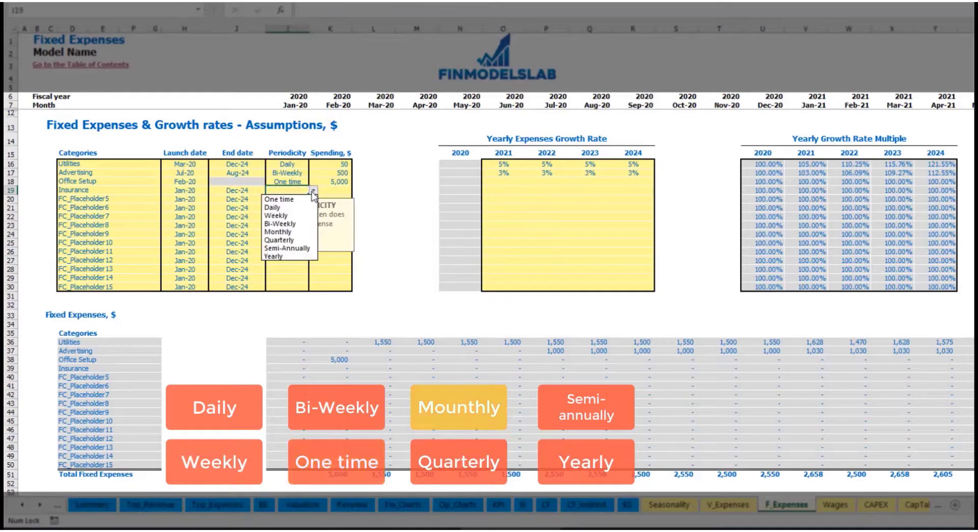
left_click(278, 232)
left_click(336, 190)
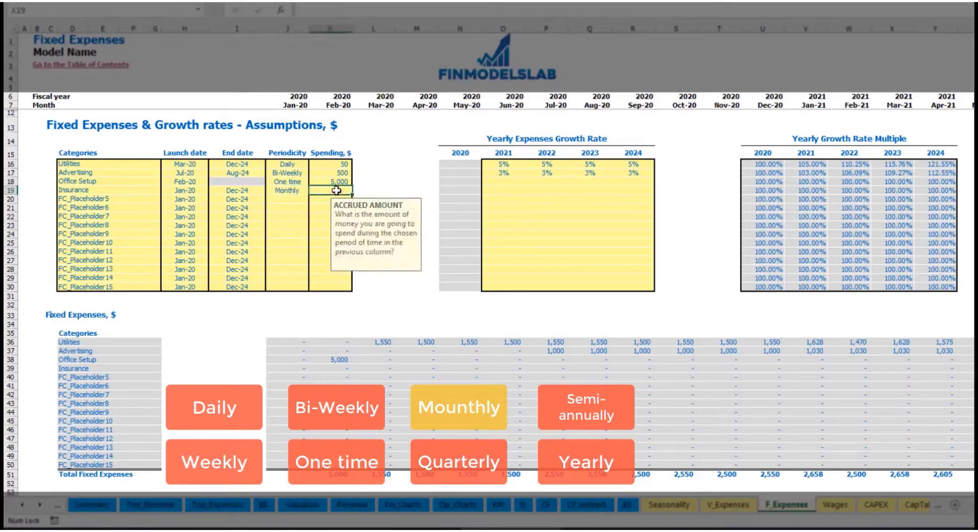
type("10")
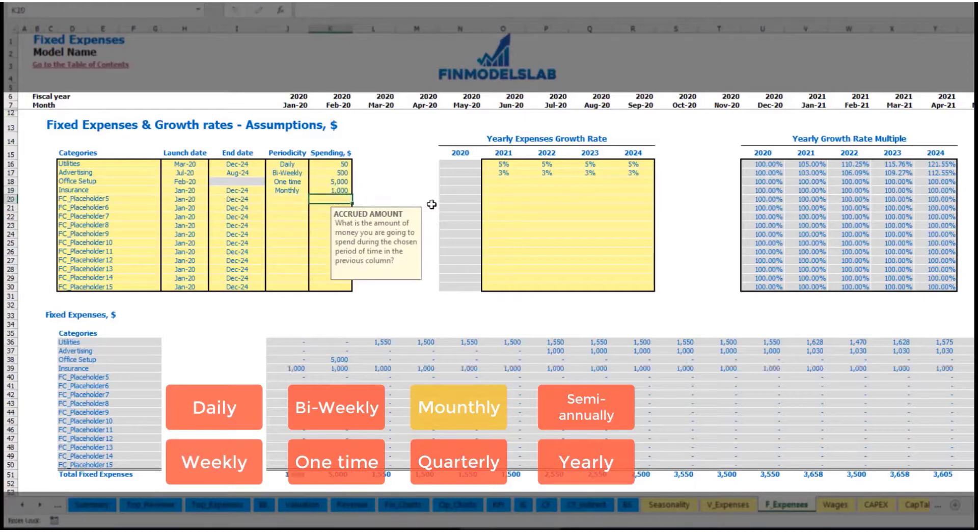
- Set the Insurance yearly expenses growth rates to 5% for 2021, 3% for 2022, 2% for 2023 and 1% for 2024
left_click(504, 190)
left_click(504, 192)
type("5%")
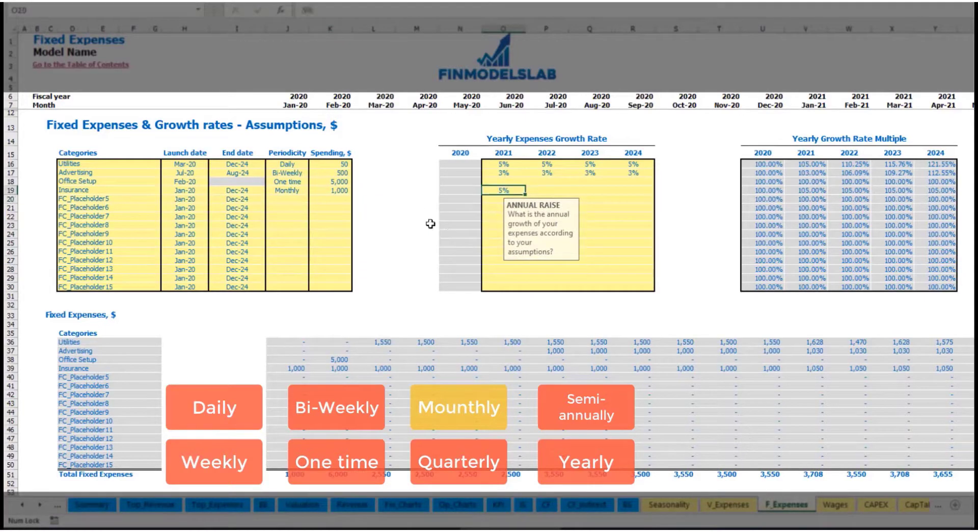
key("Tab")
type("3%")
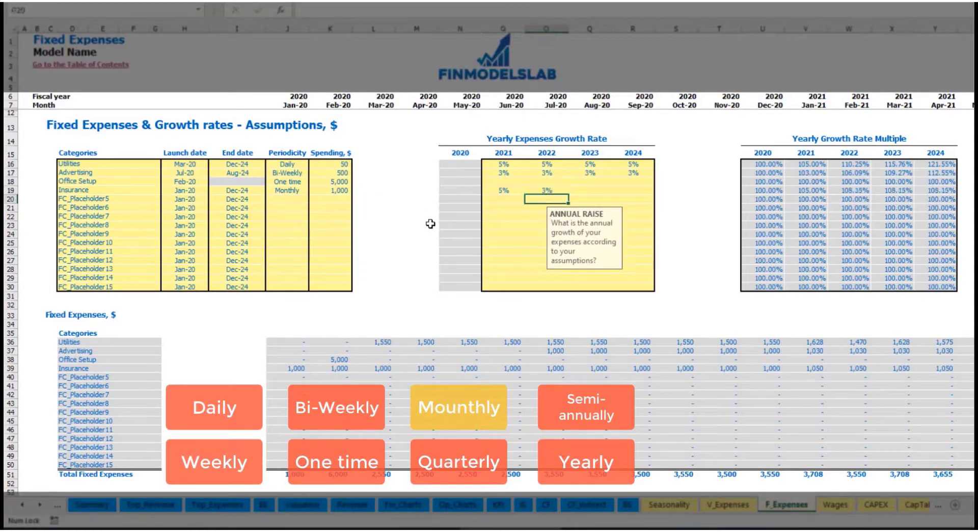
key("Tab")
type("2%")
key("Down")
key("Up")
type("3%")
key("Tab")
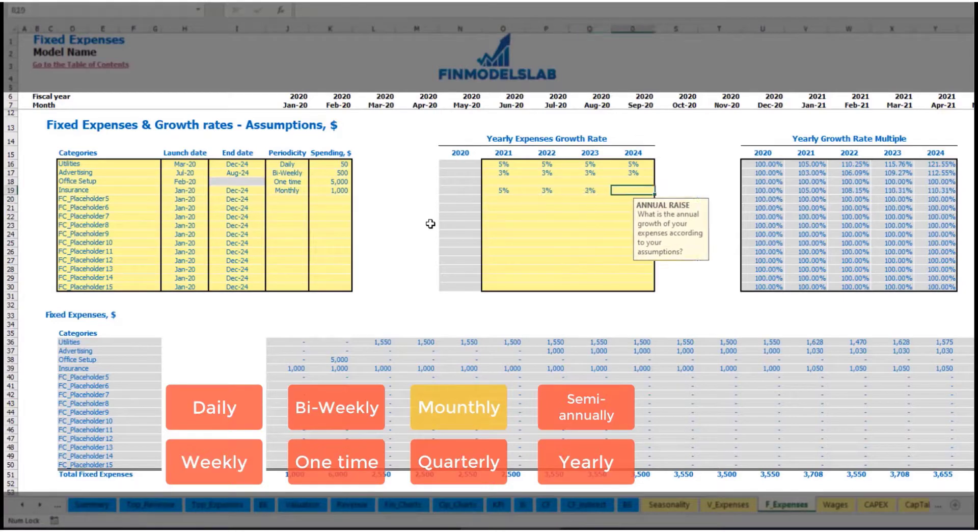
type("1%")
key("Return")
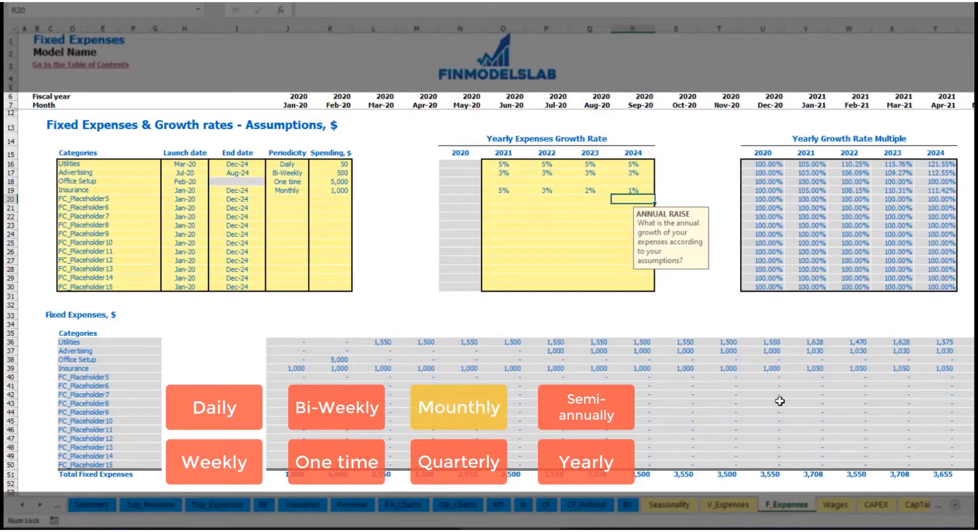
- Review the monthly Insurance amounts from Jan-20 through 2021 and beyond to see how the growth rates apply
left_click_drag(295, 368, 790, 369)
left_click(791, 370)
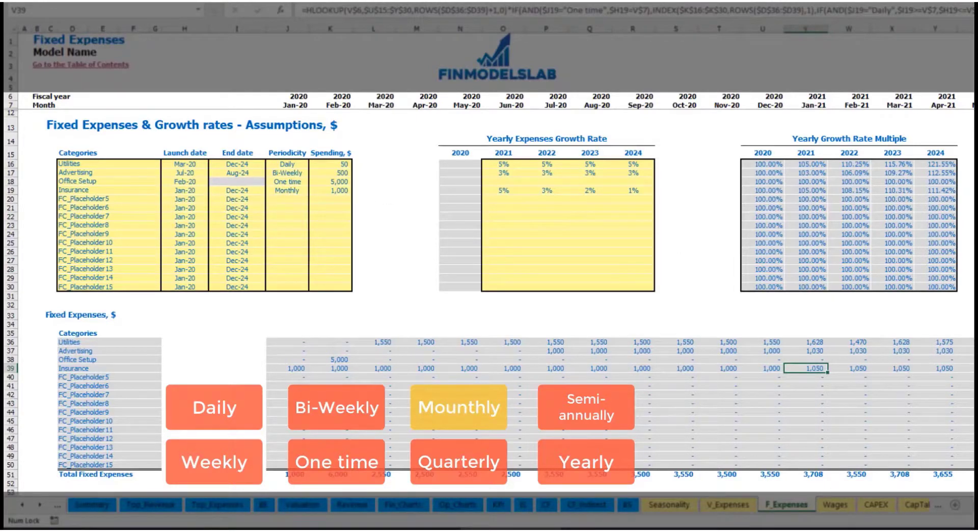
scroll(489, 254, "right", 5)
scroll(489, 255, "left", 1)
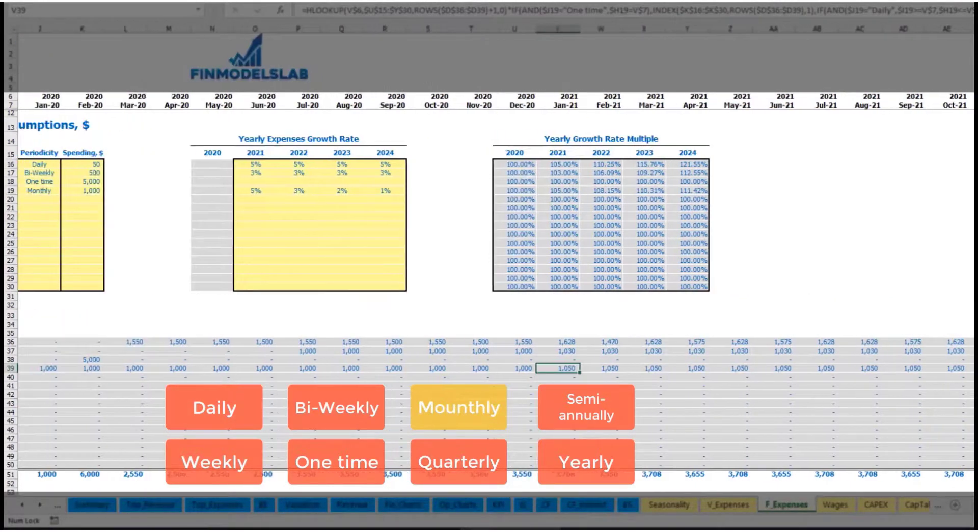
left_click(974, 29)
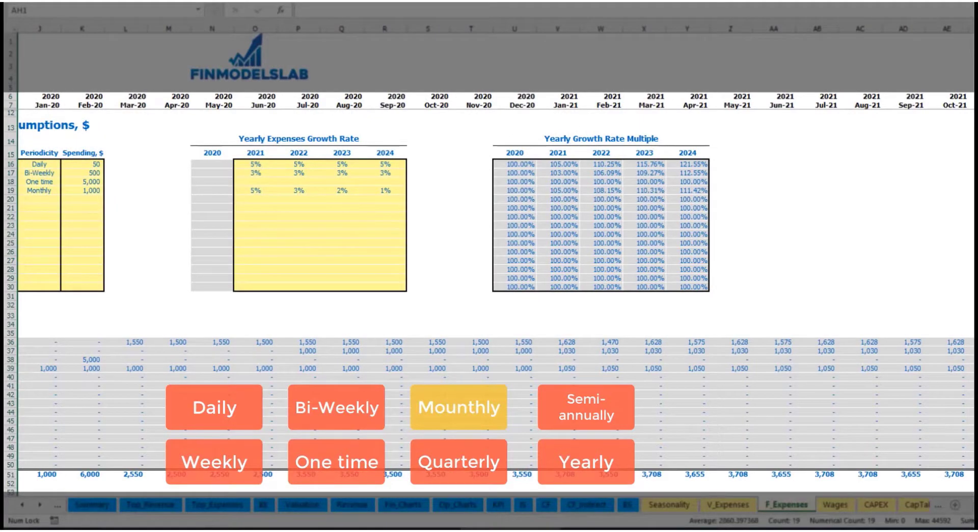
left_click(974, 368)
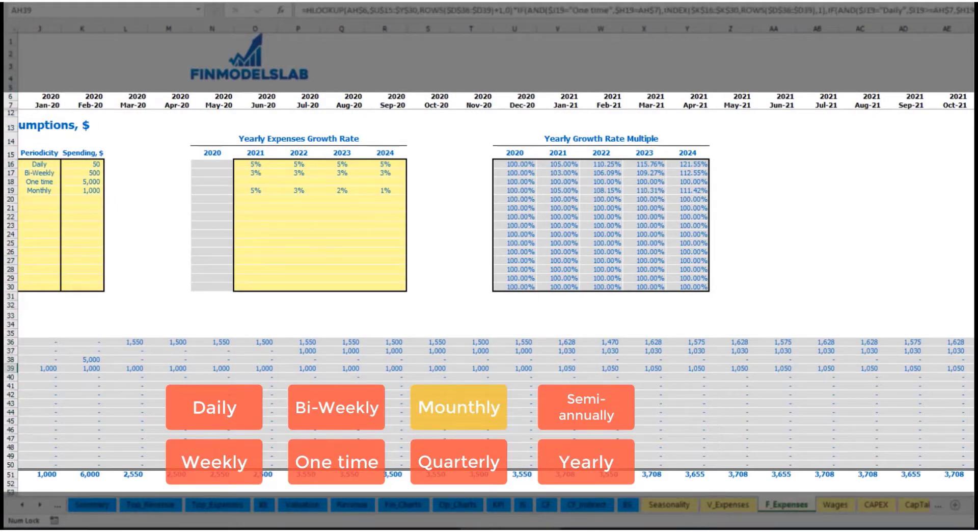
scroll(488, 329, "left", 5)
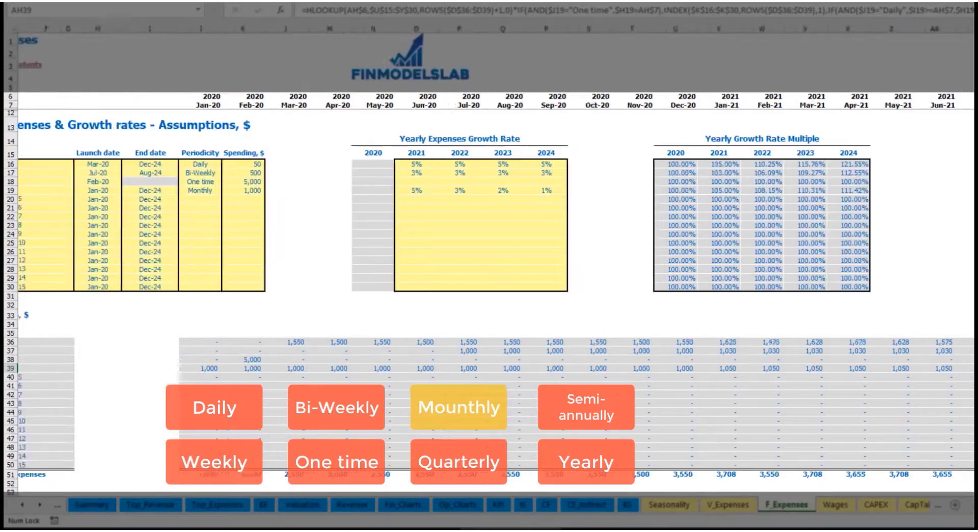
- Switch the Insurance periodicity to Quarterly and check in which months of 2020 the expense accrues
left_click(297, 190)
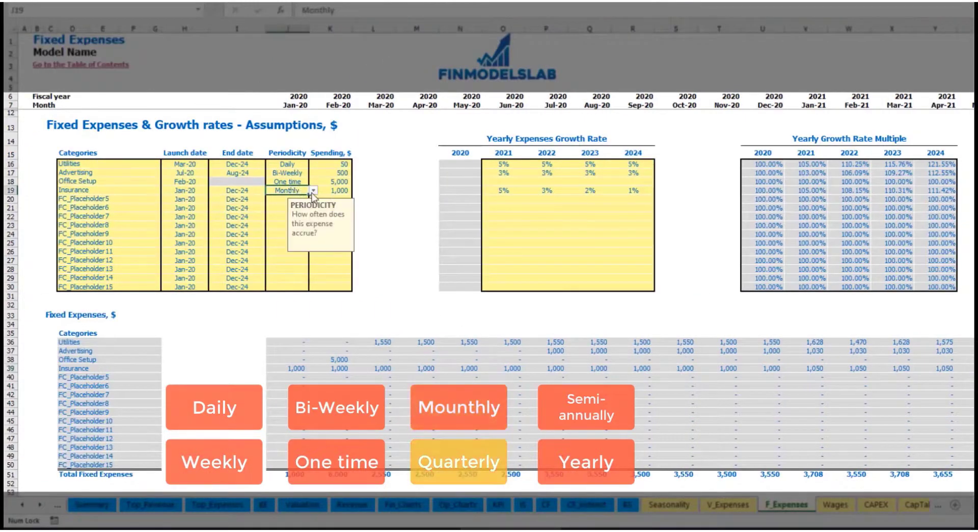
left_click(314, 190)
left_click(312, 243)
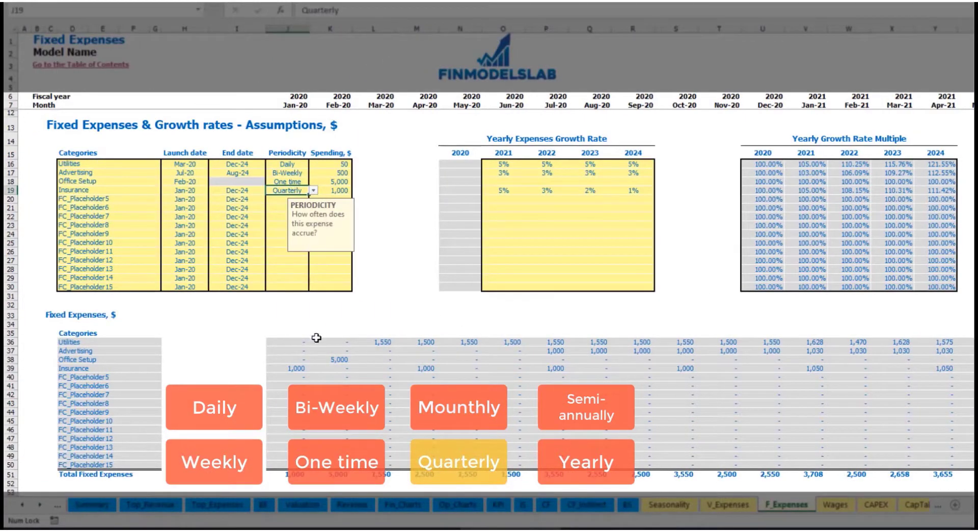
left_click(285, 369)
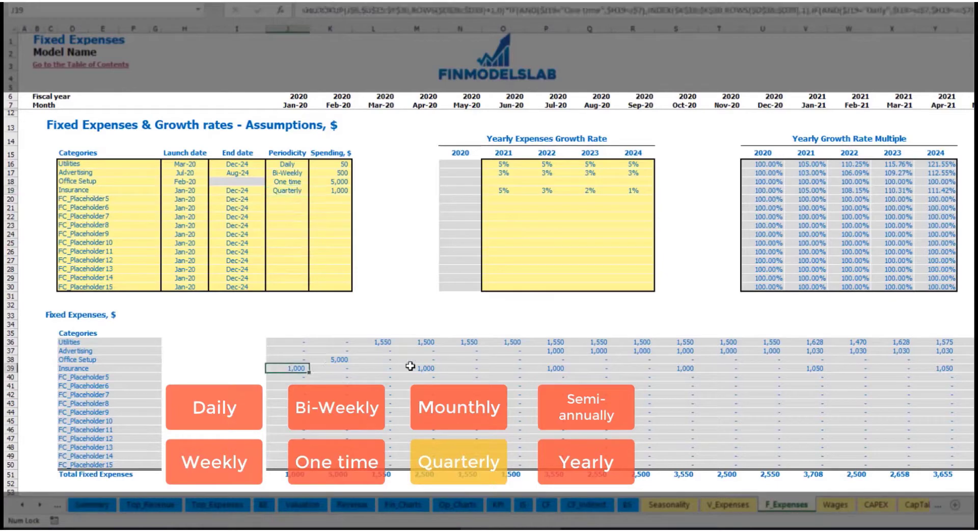
left_click(546, 369)
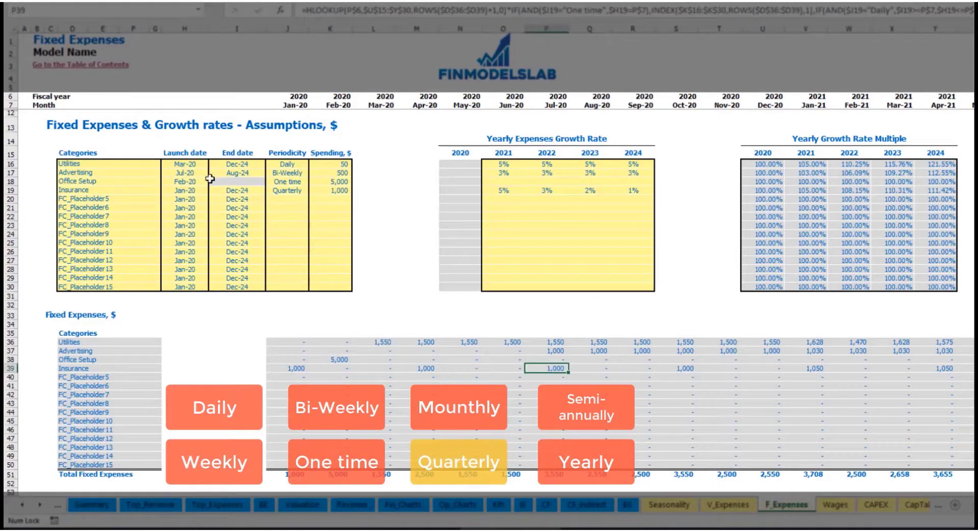
- Set the Insurance launch date to Feb-20 and check which months the quarterly amounts fall in
left_click(196, 190)
left_click(213, 190)
left_click(195, 208)
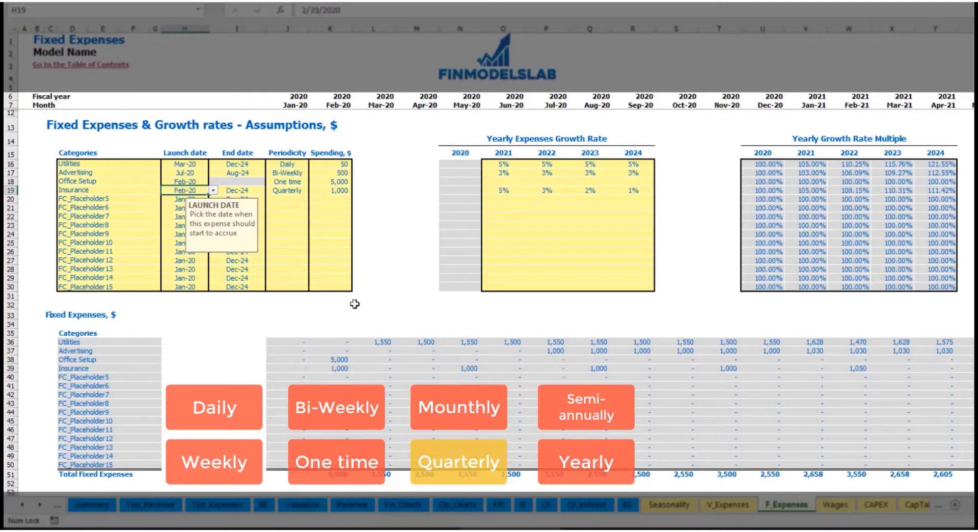
left_click(342, 367)
left_click(469, 369)
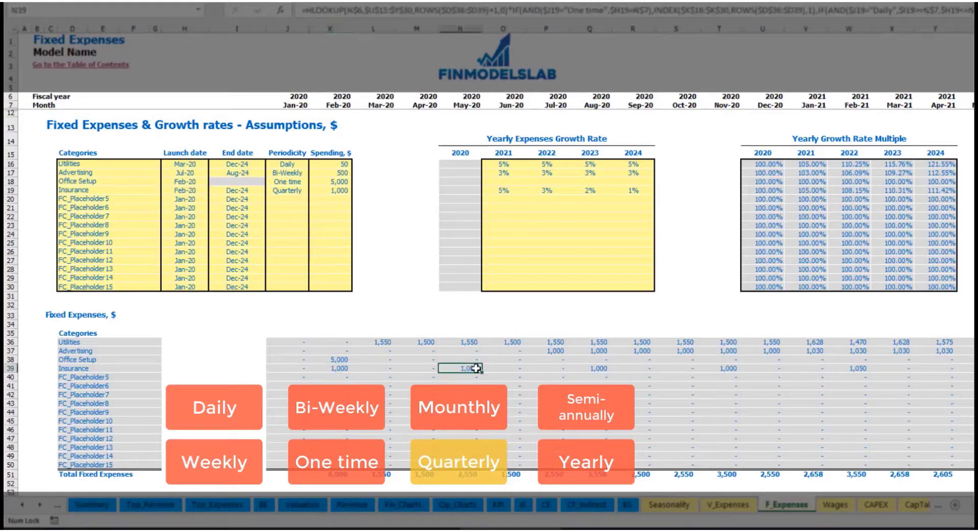
left_click(603, 367)
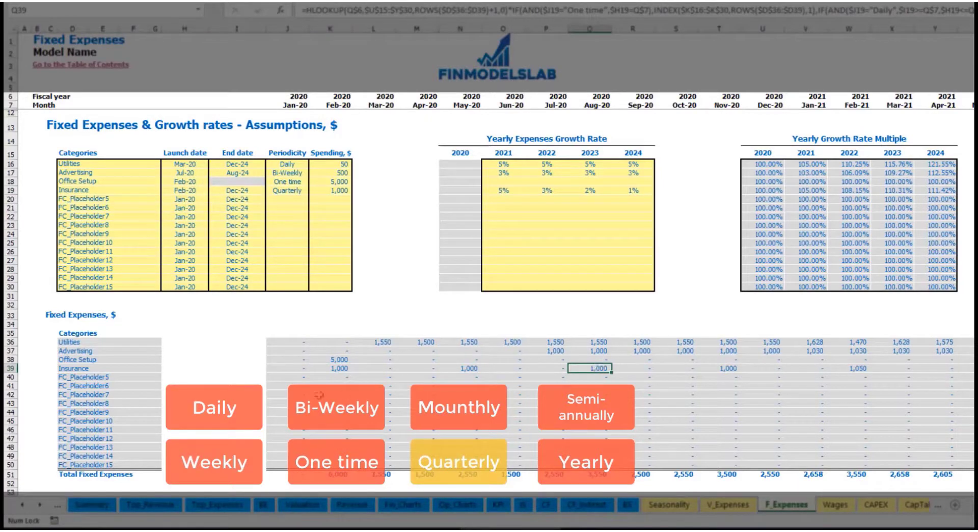
left_click(330, 369)
left_click(469, 369)
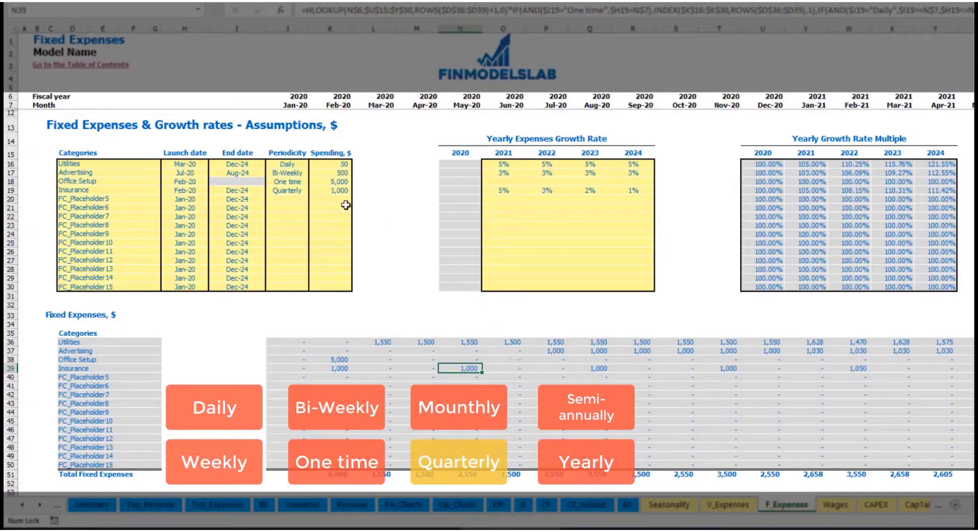
- Switch the Insurance periodicity to Semi-Annually and check the spacing of its amounts from Feb-20 to Feb-21
left_click(300, 190)
left_click(313, 190)
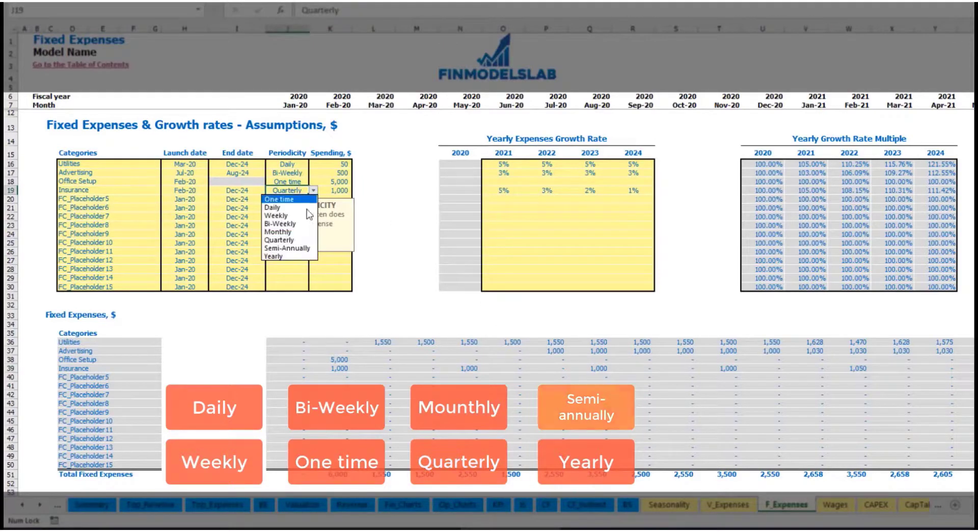
left_click(304, 248)
left_click_drag(338, 374, 814, 369)
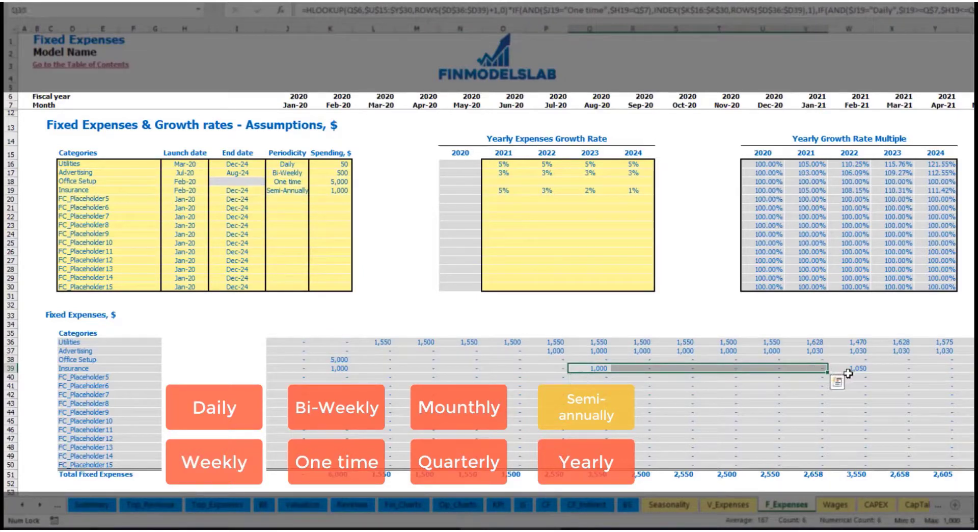
left_click(848, 377)
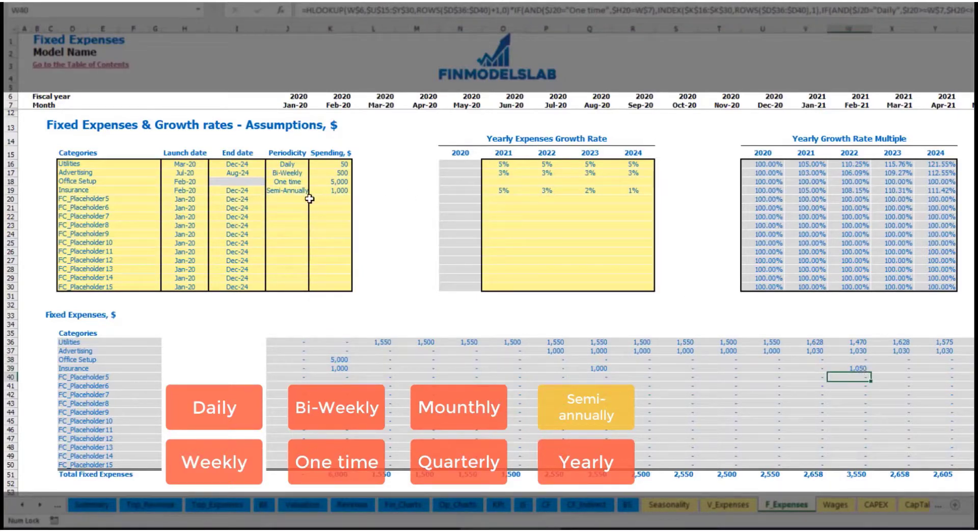
- Set the Insurance periodicity to Yearly
left_click(293, 189)
left_click(313, 190)
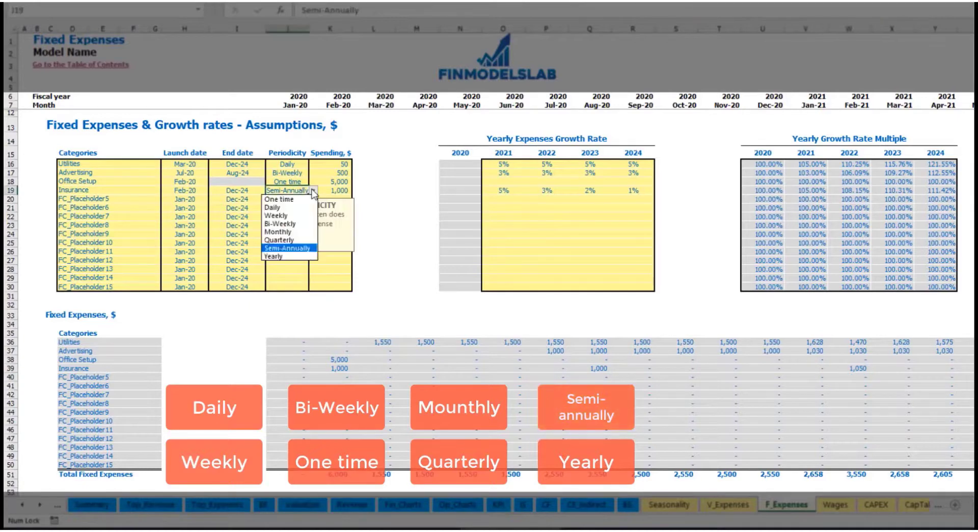
left_click(278, 256)
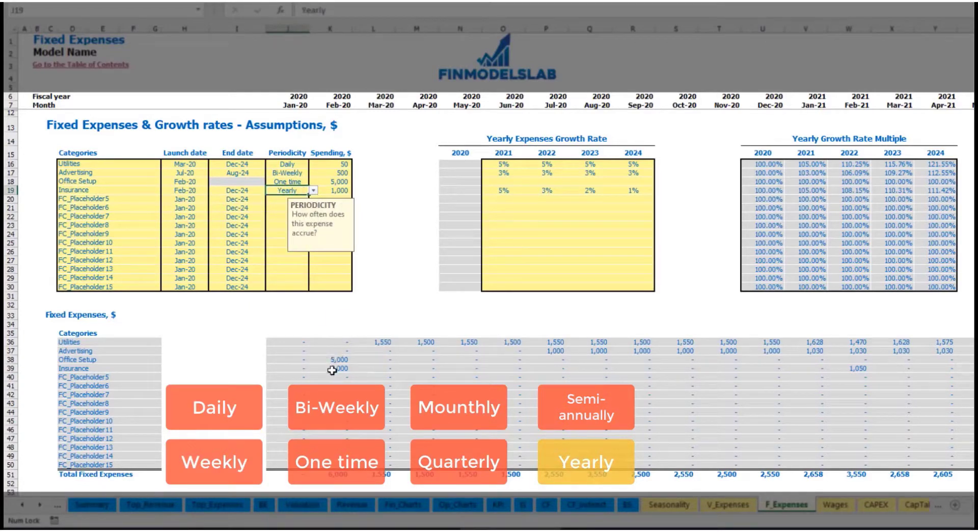
- Check which months the yearly Insurance expense falls in and review its launch and end dates
left_click_drag(331, 370, 968, 369)
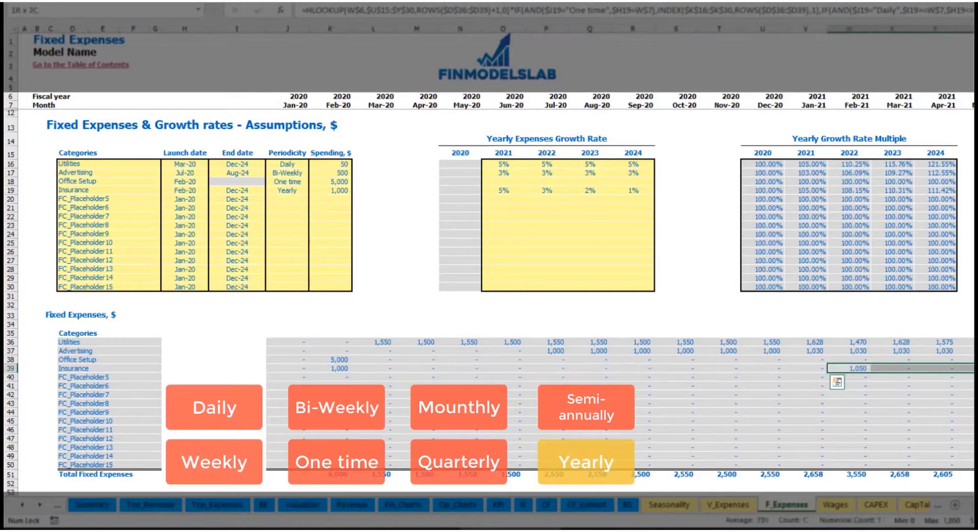
left_click(195, 192)
left_click(235, 189)
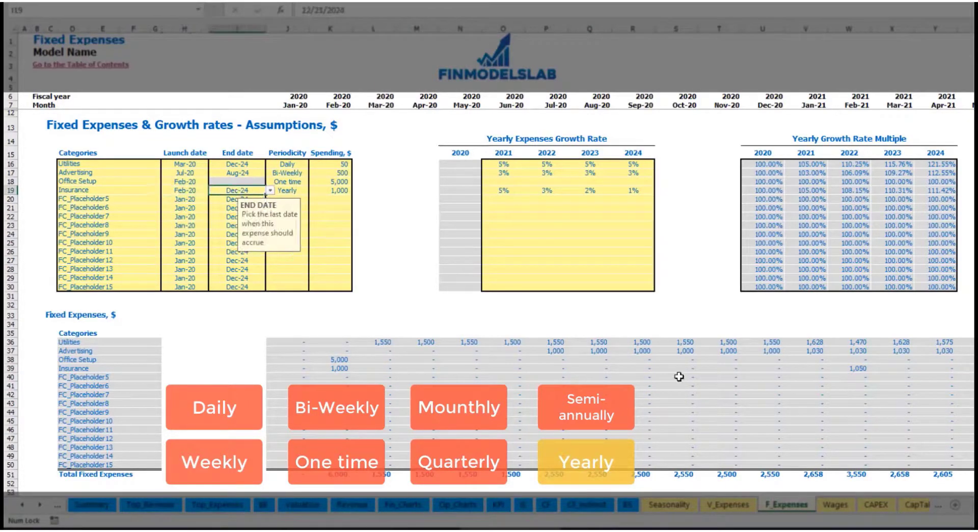
left_click(681, 287)
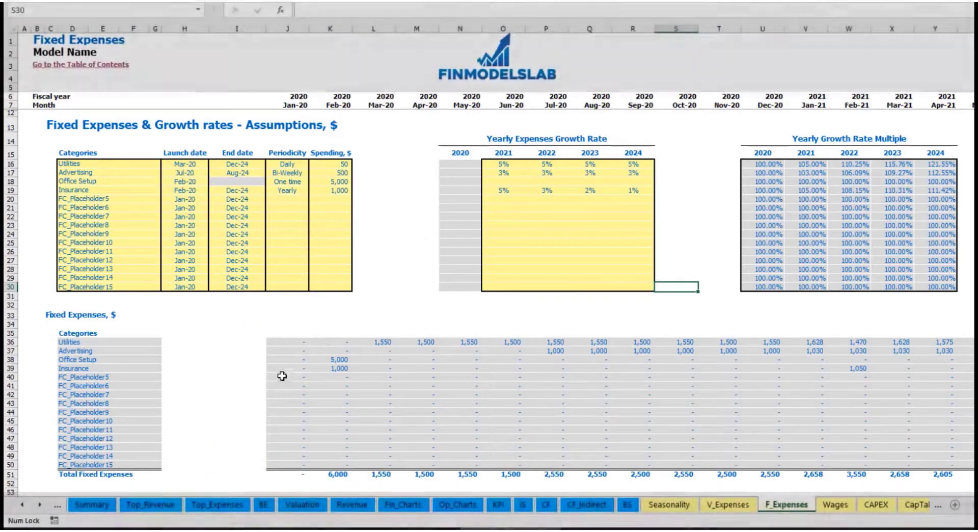
- Review the monthly fixed expenses, then expand Total Fixed Expenses in the income statement and examine its category lines
left_click_drag(286, 341, 895, 462)
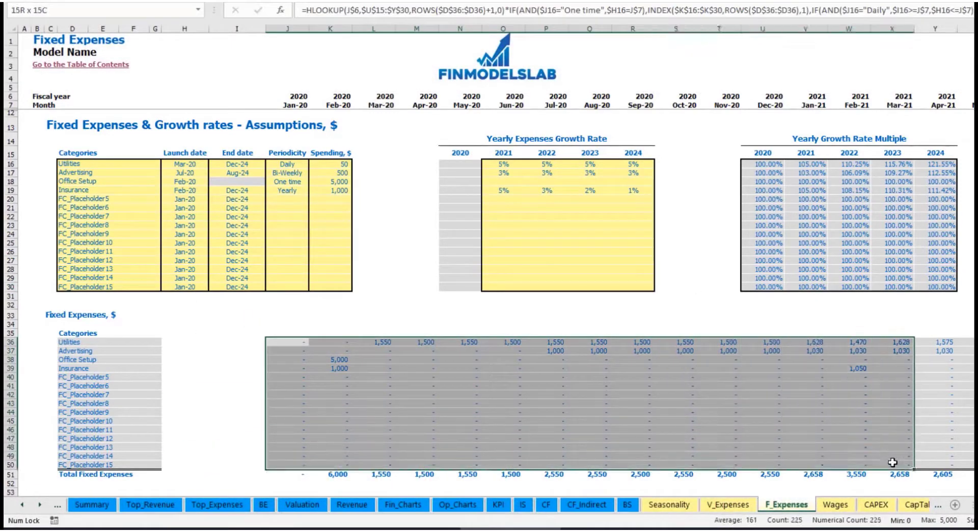
left_click(519, 507)
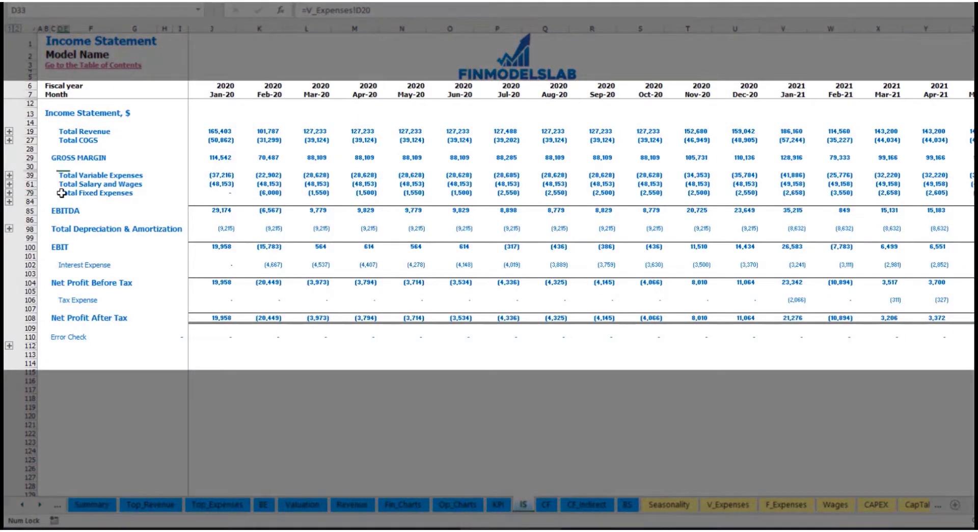
left_click(58, 192)
left_click(9, 193)
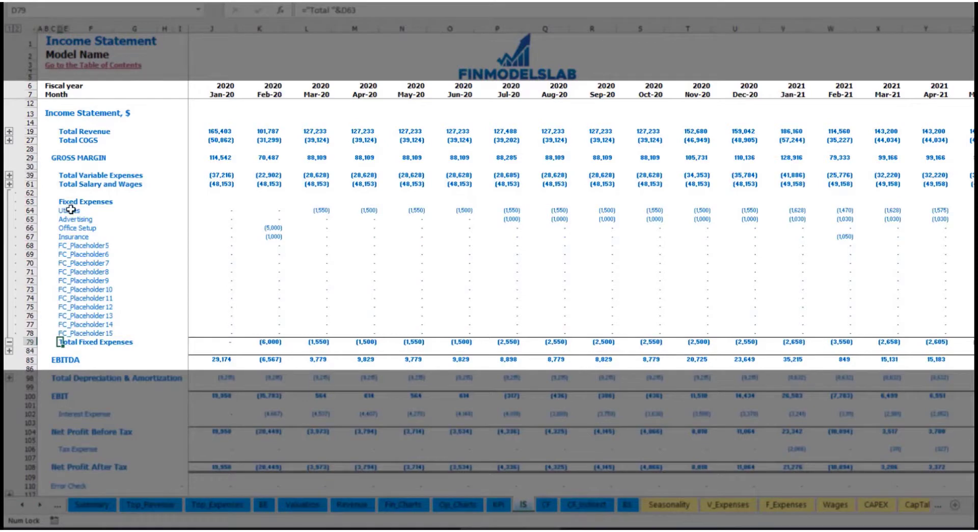
left_click_drag(29, 210, 33, 238)
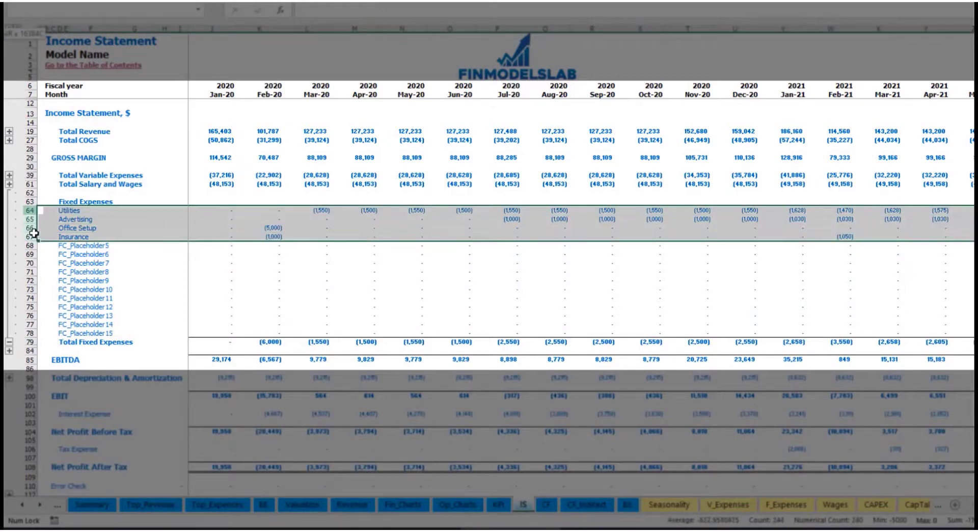
left_click_drag(65, 210, 68, 334)
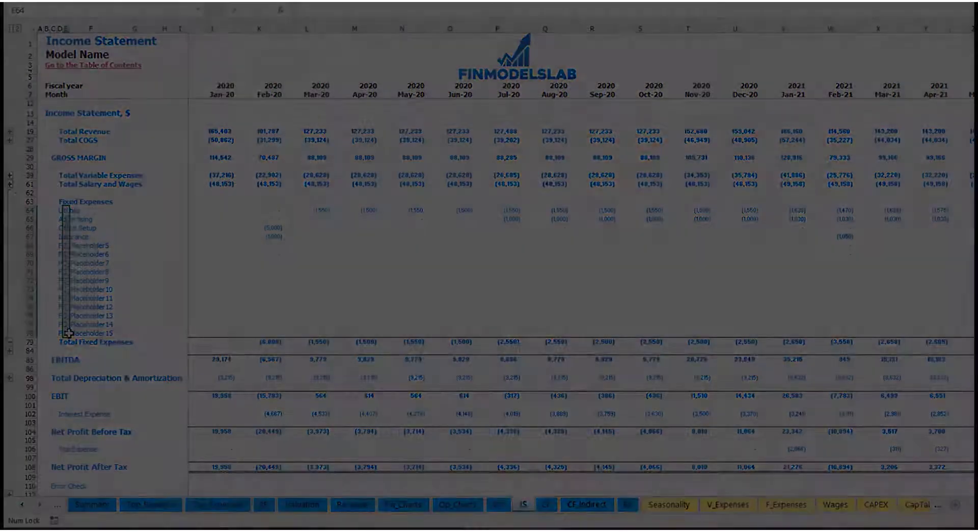
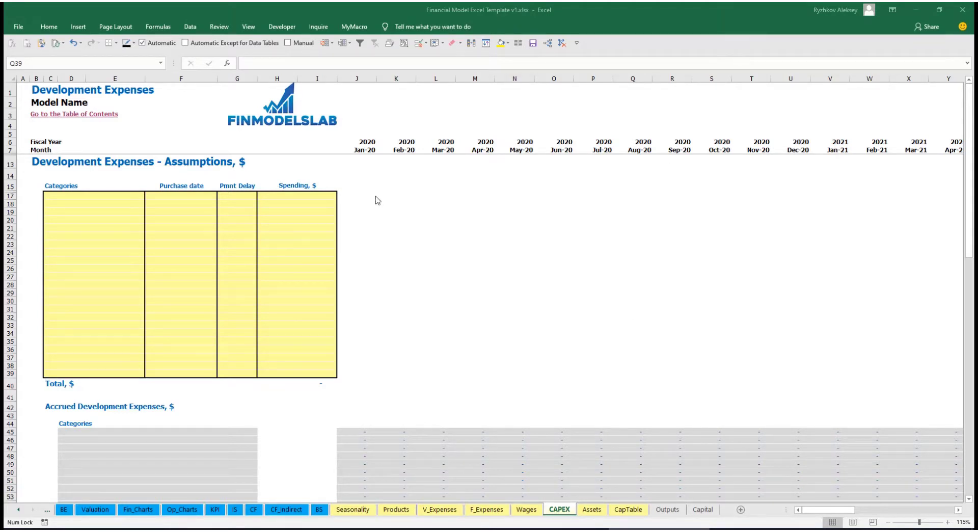
- Add the development expense category Office dev with purchase date Feb-20 and spending of 10,000 in the CAPEX assumptions
left_click(118, 195)
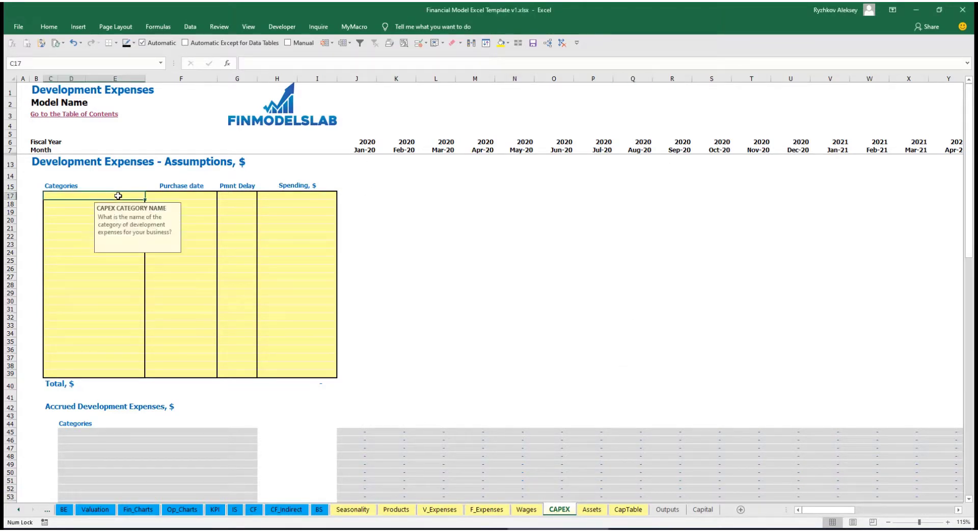
type("Office dev")
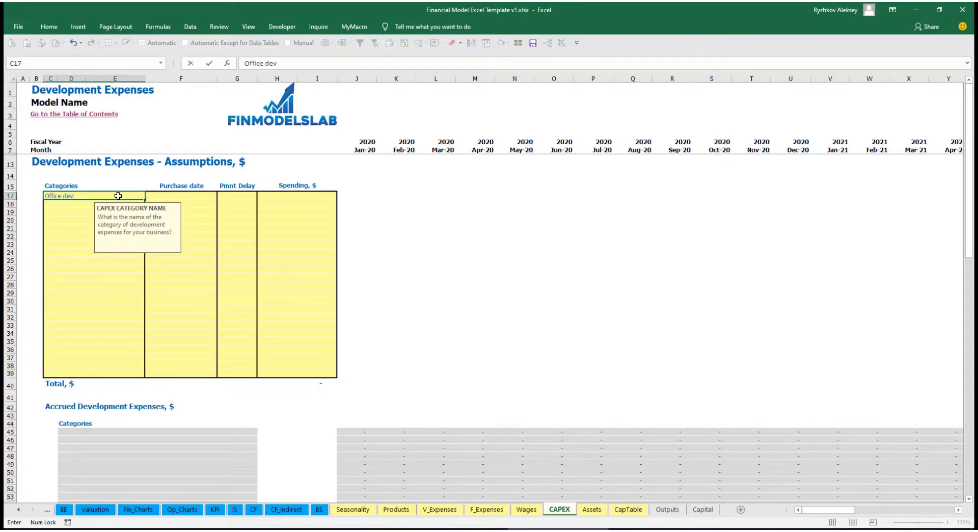
left_click(156, 196)
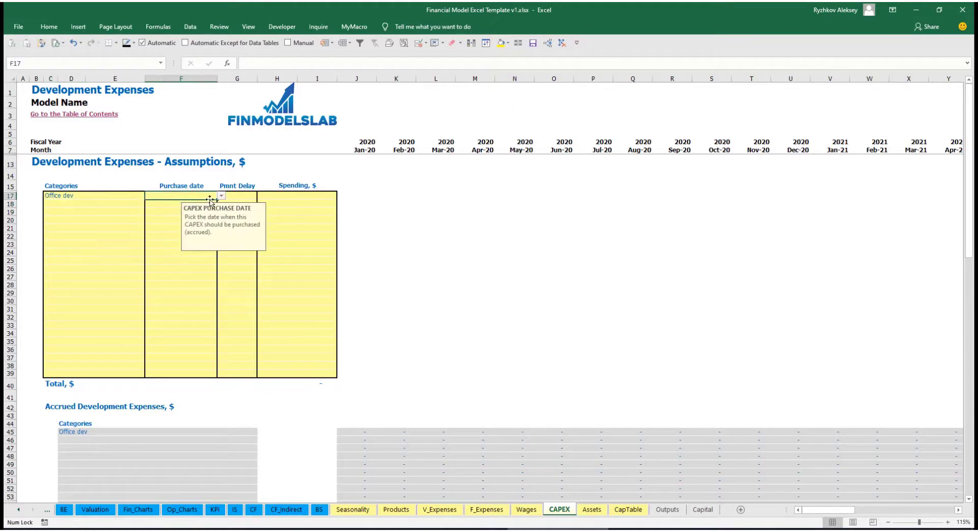
left_click(221, 196)
left_click(202, 211)
left_click(286, 194)
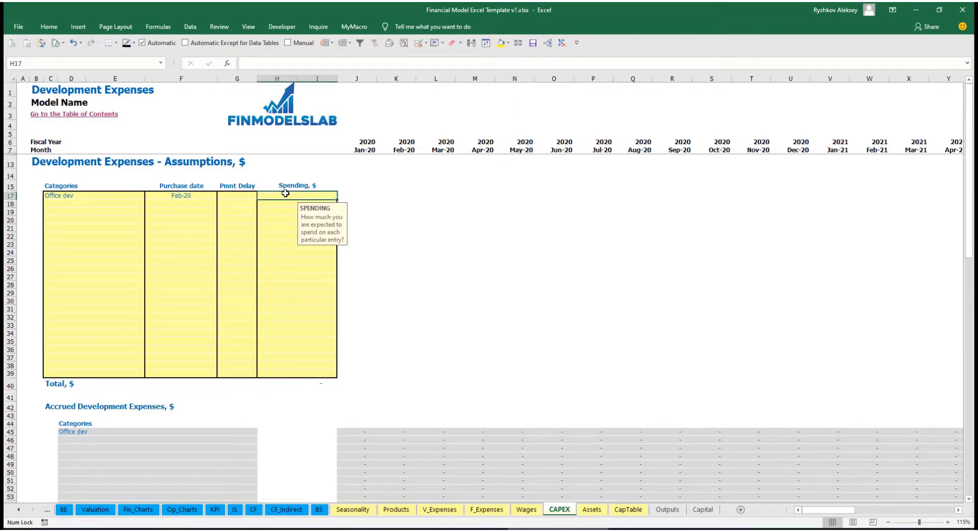
type("10000")
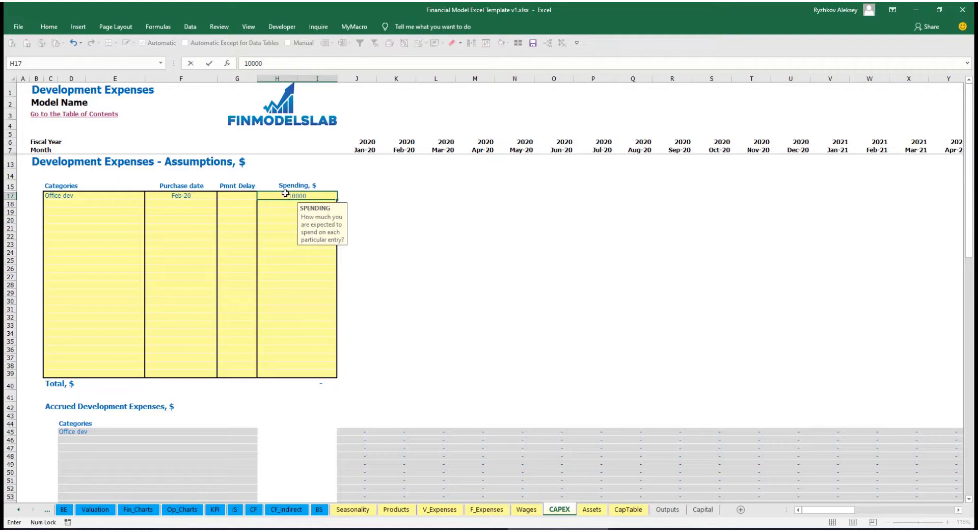
type(",000")
key("Return")
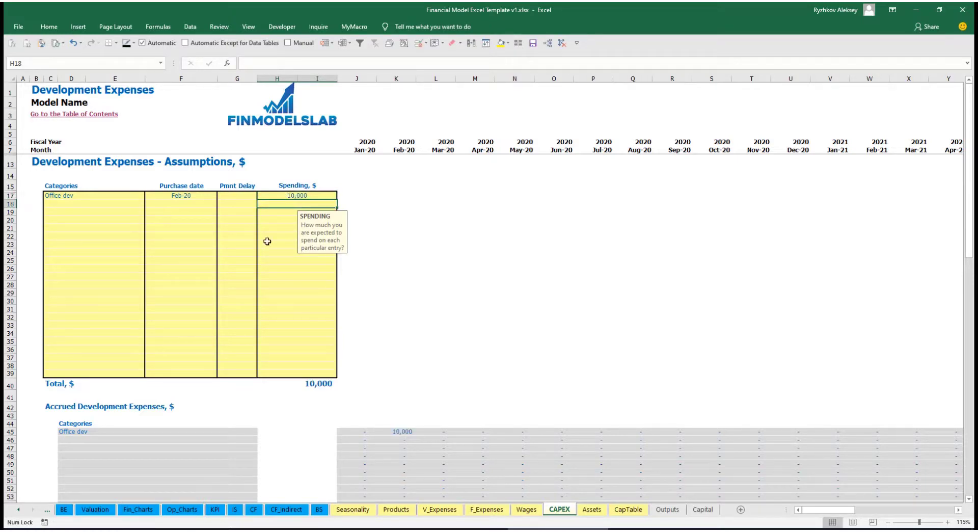
- Set the payment delay of Office dev to 2M
left_click(242, 195)
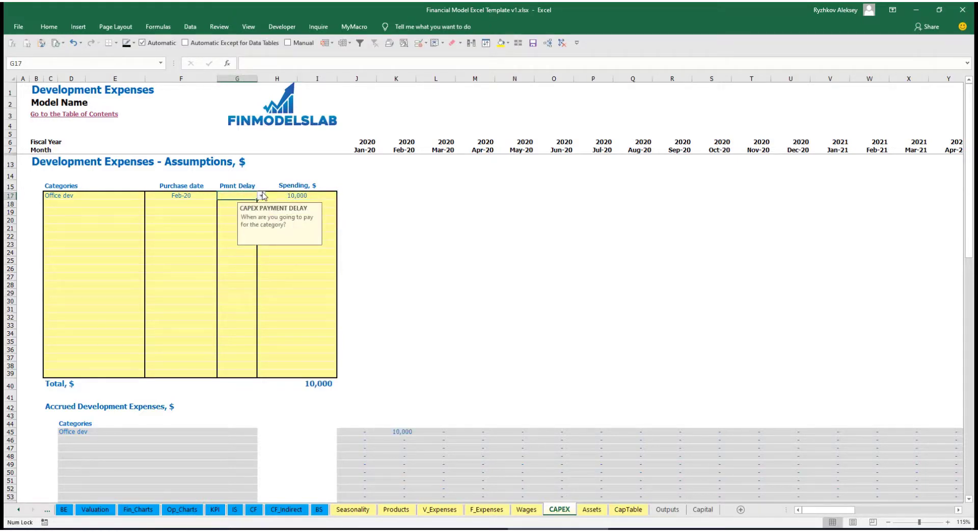
left_click(261, 196)
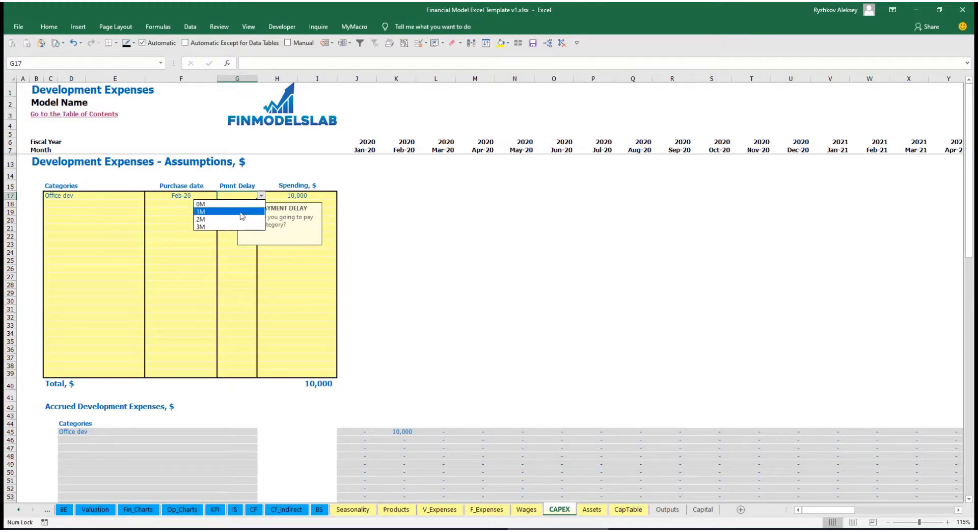
left_click(233, 220)
left_click(423, 222)
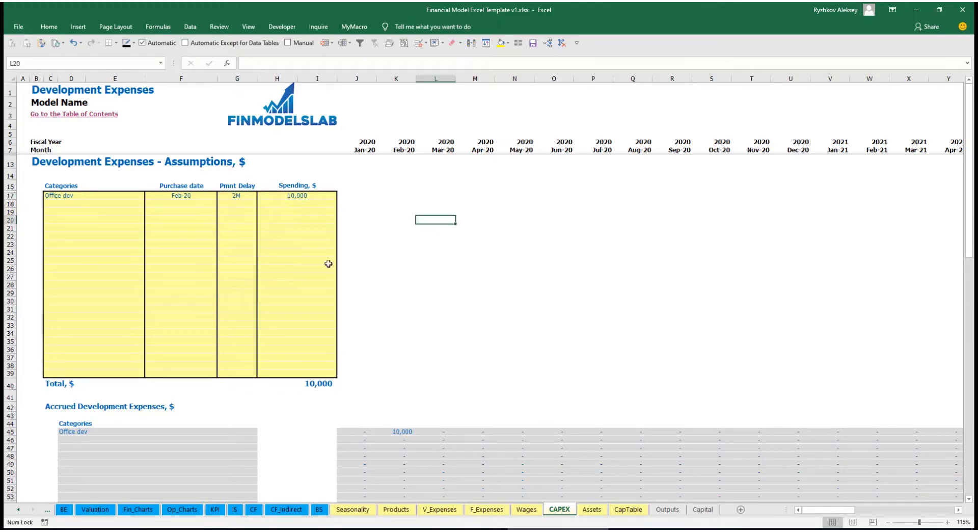
- Check in which months Office dev is accrued and paid, and review the development expenses summary balances
left_click(402, 432)
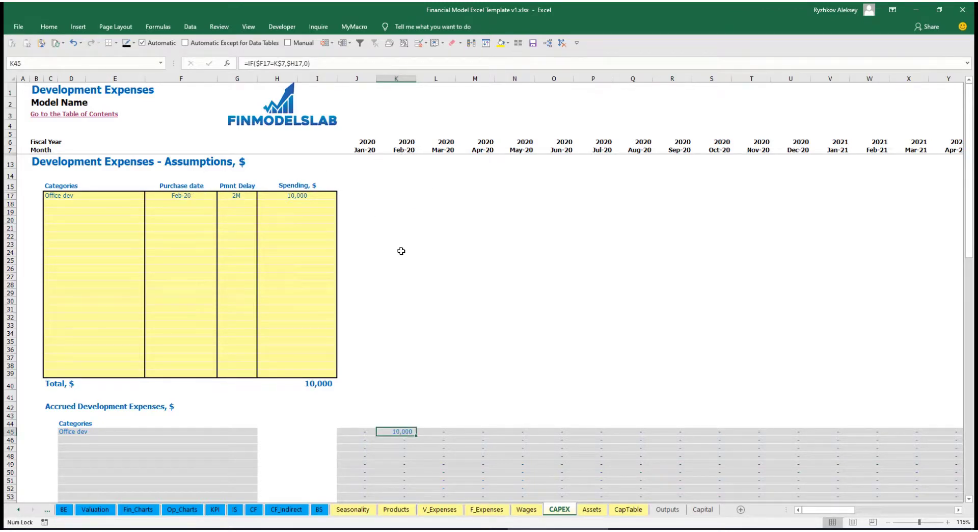
scroll(402, 251, "down", 10)
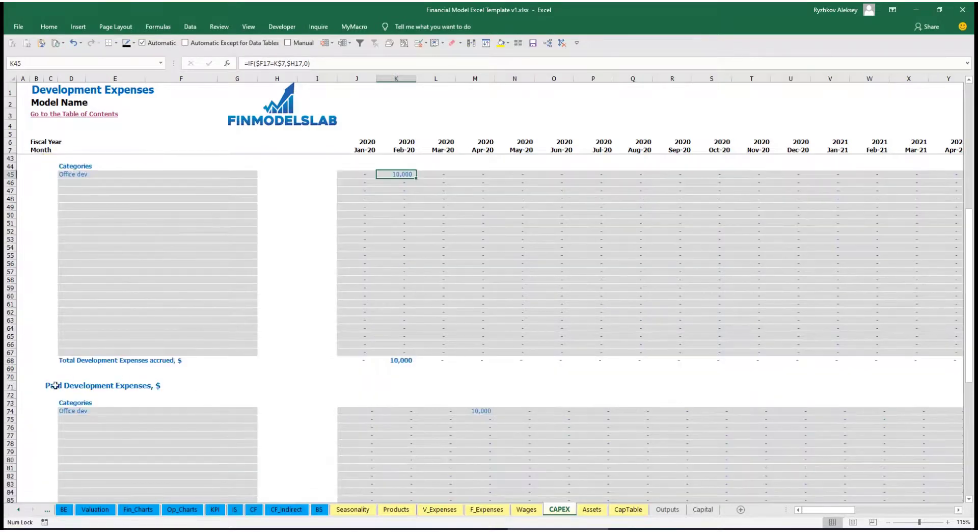
left_click(477, 410)
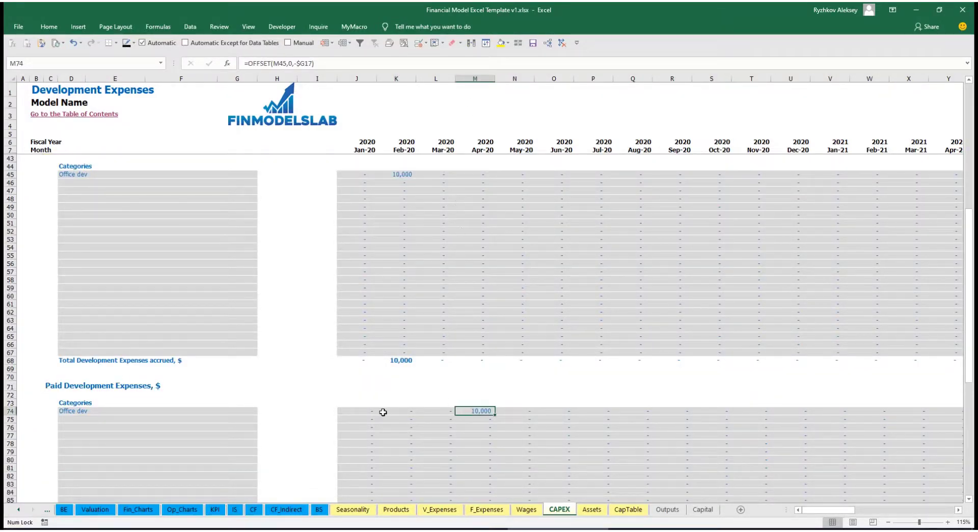
scroll(456, 414, "down", 13)
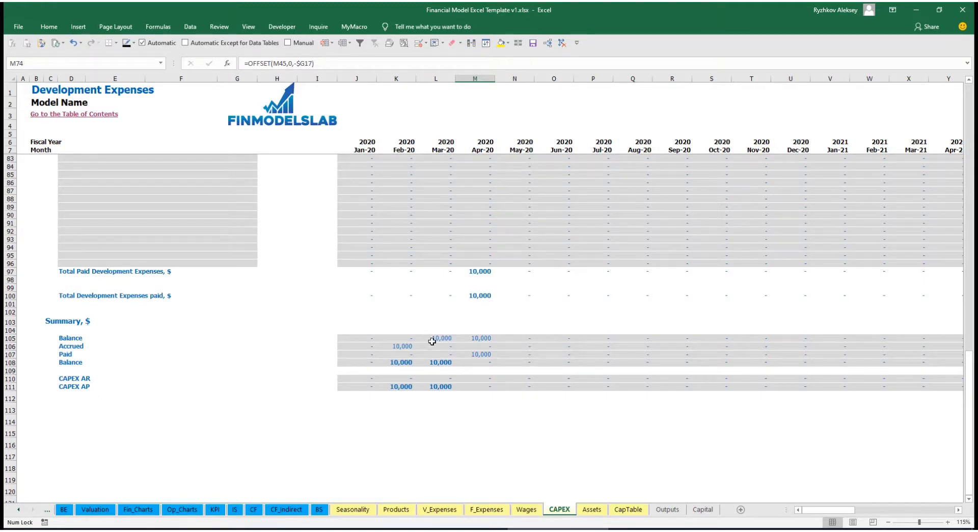
- Add a second development expense category, Other dev exp, with purchase date Mar-20 and spending of 5,000
scroll(438, 326, "up", 20)
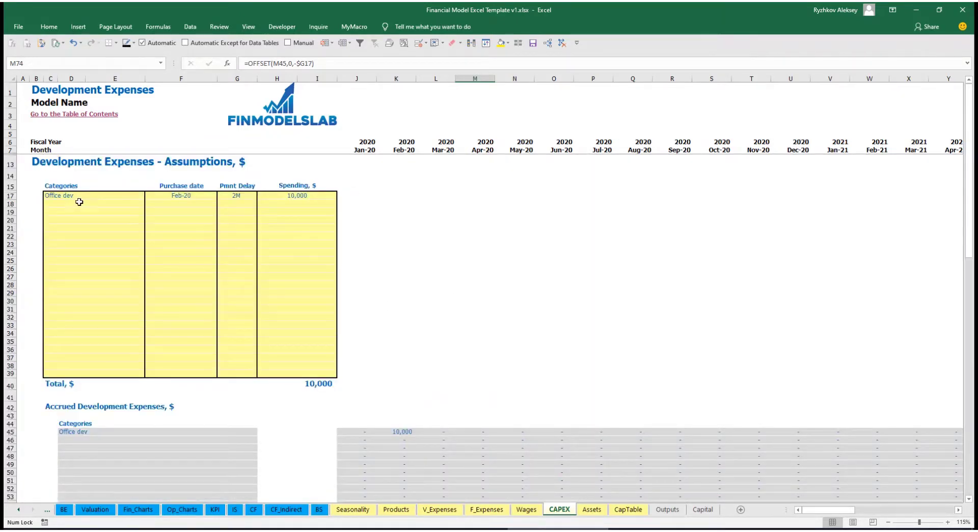
left_click(79, 202)
type("Other dev exp")
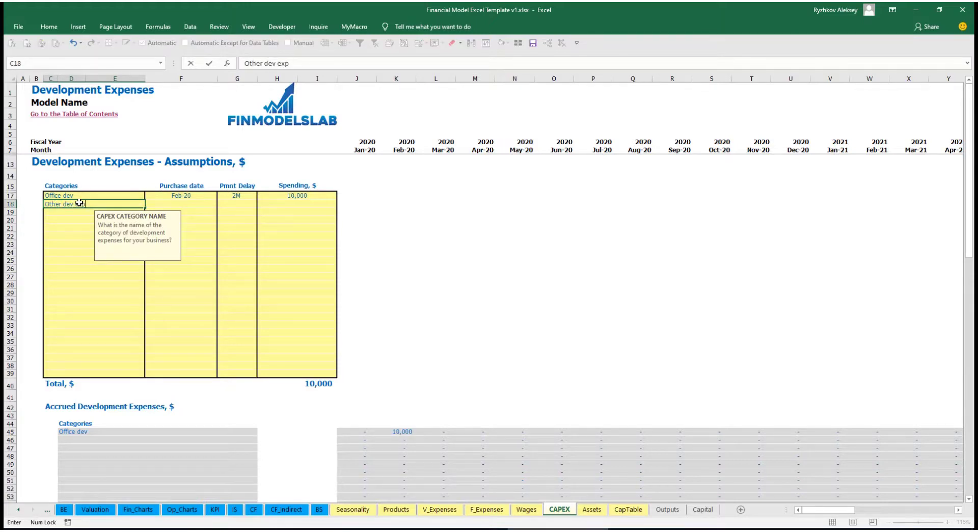
key("Return")
left_click(196, 201)
left_click(221, 204)
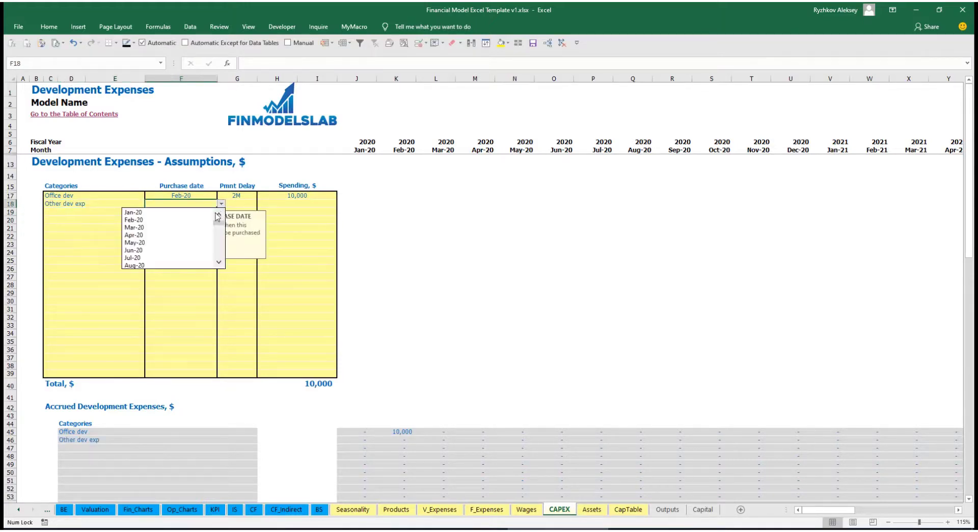
left_click(204, 227)
left_click(285, 207)
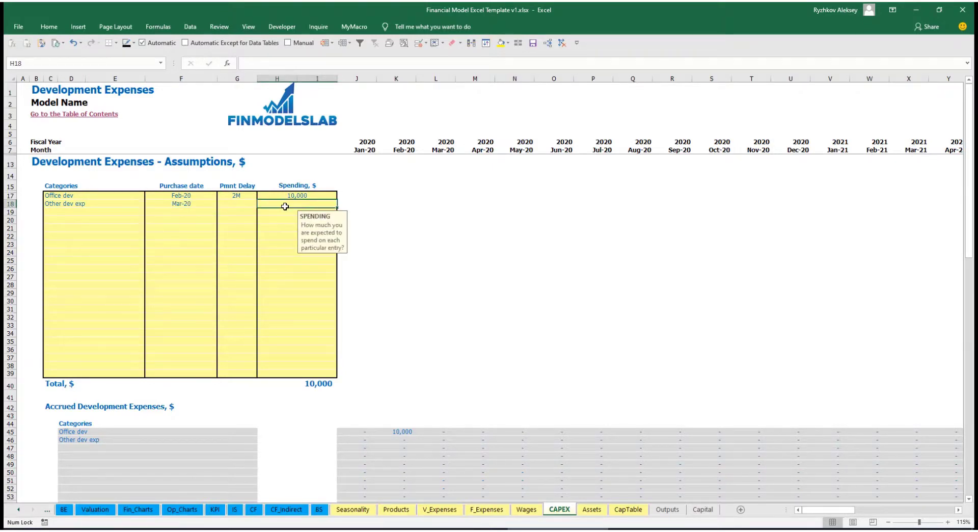
type("5,000")
key("Return")
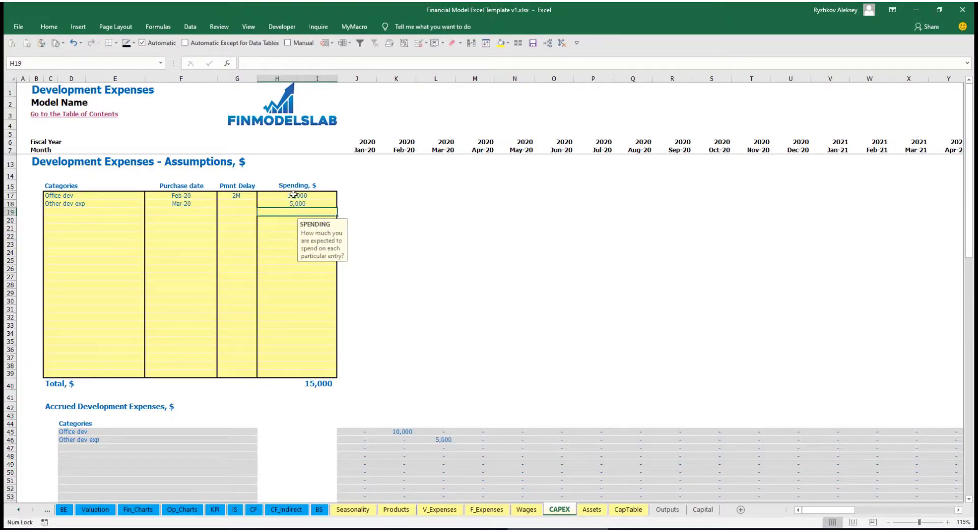
- Set the payment delay of Other dev exp to 0M
left_click(245, 206)
left_click(261, 204)
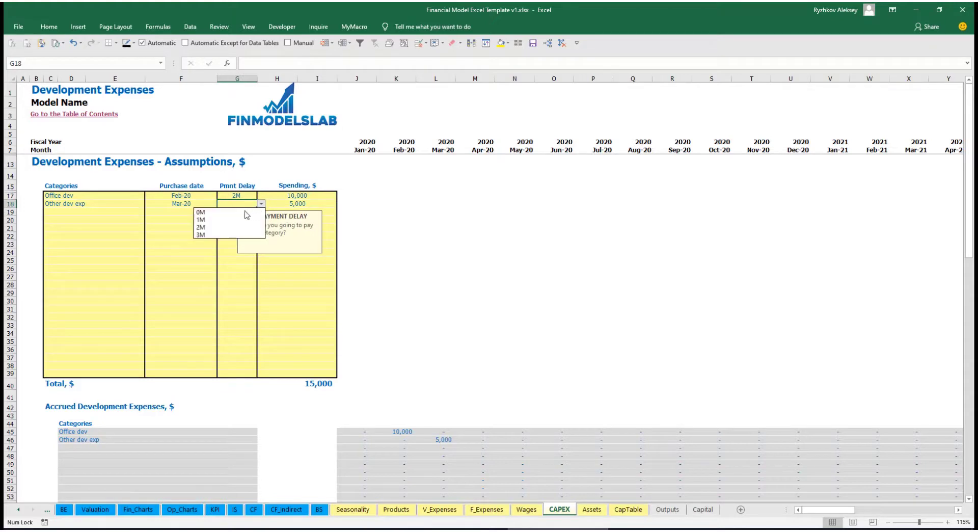
left_click(242, 212)
- Compare the accrual month of Other dev exp with its month in the paid development expenses
scroll(420, 399, "down", 3)
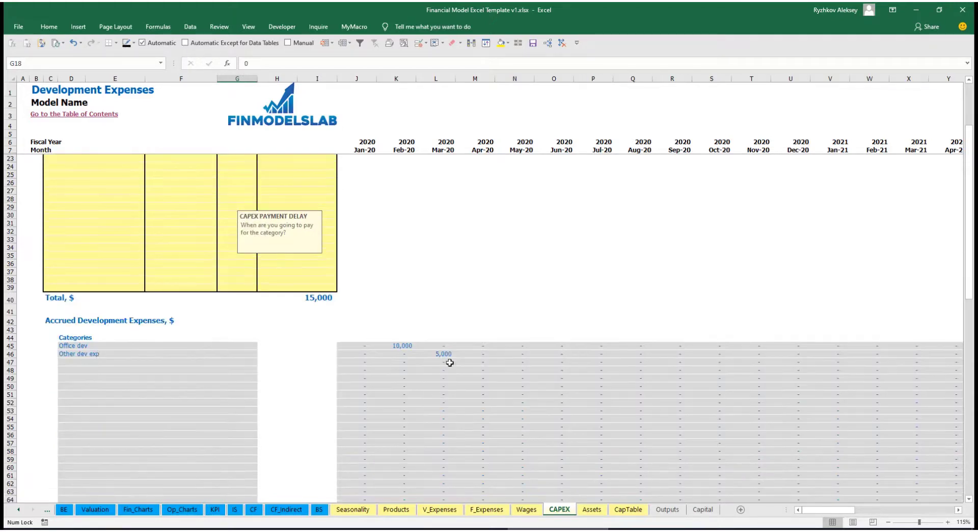
left_click(442, 355)
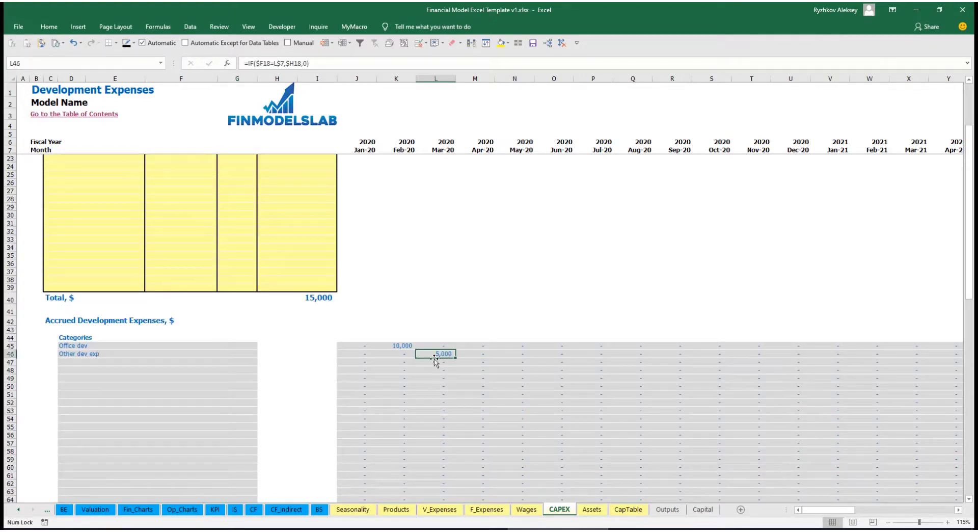
scroll(435, 357, "down", 10)
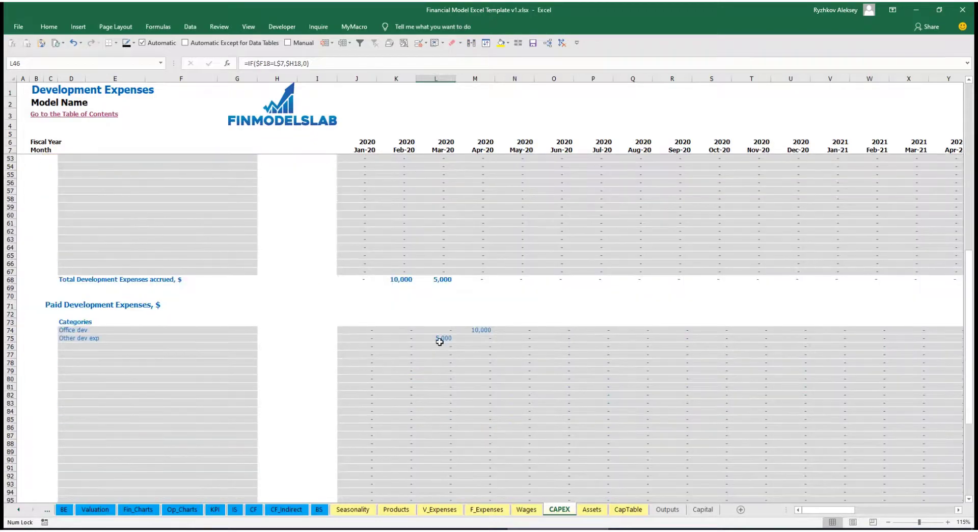
scroll(440, 339, "up", 13)
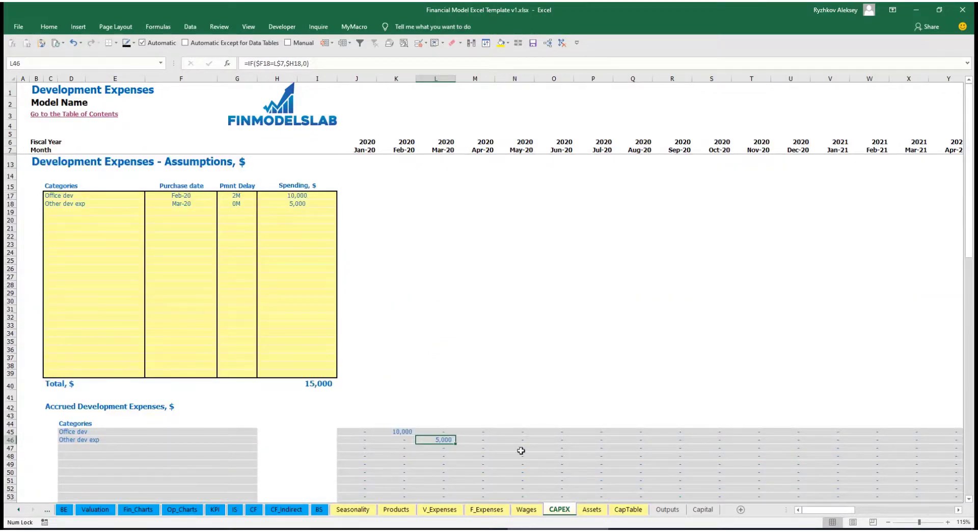
- Open the Assets sheet and examine the book depreciation and capital expenditure rows for Development Expenses
left_click(590, 510)
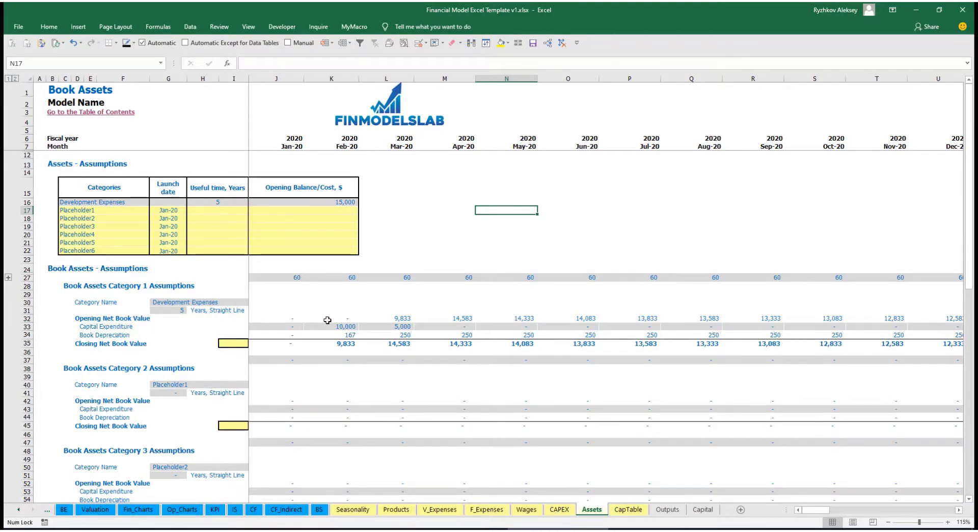
left_click(24, 335)
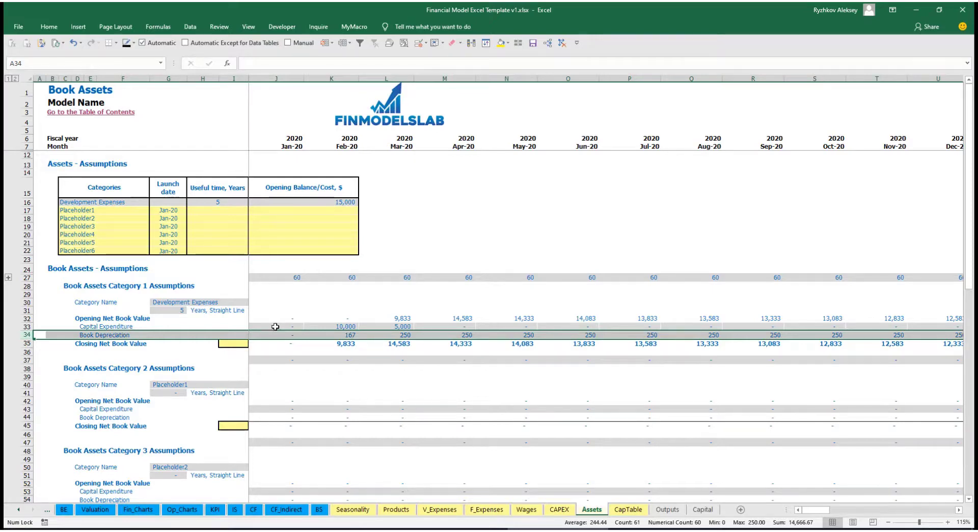
left_click_drag(273, 327, 491, 326)
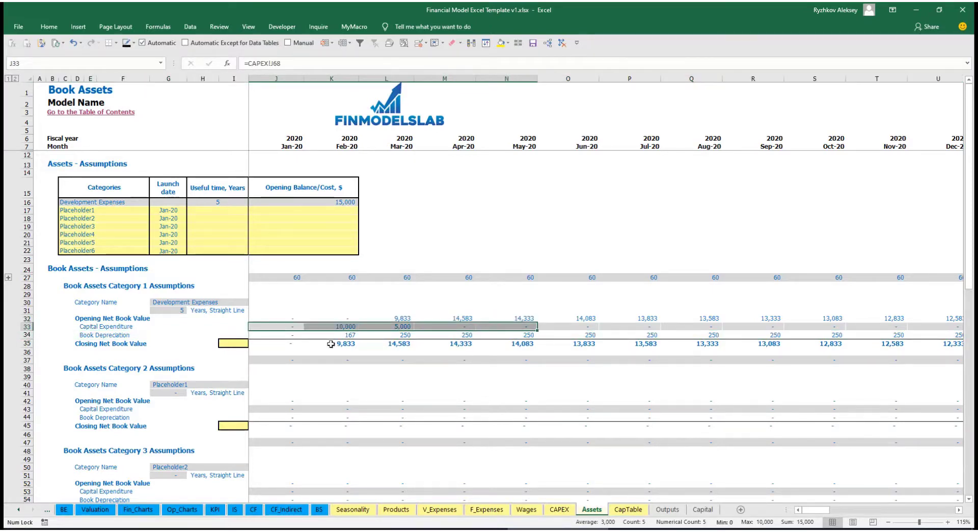
- Examine the monthly closing net book value of the Development Expenses category
left_click_drag(286, 345, 544, 346)
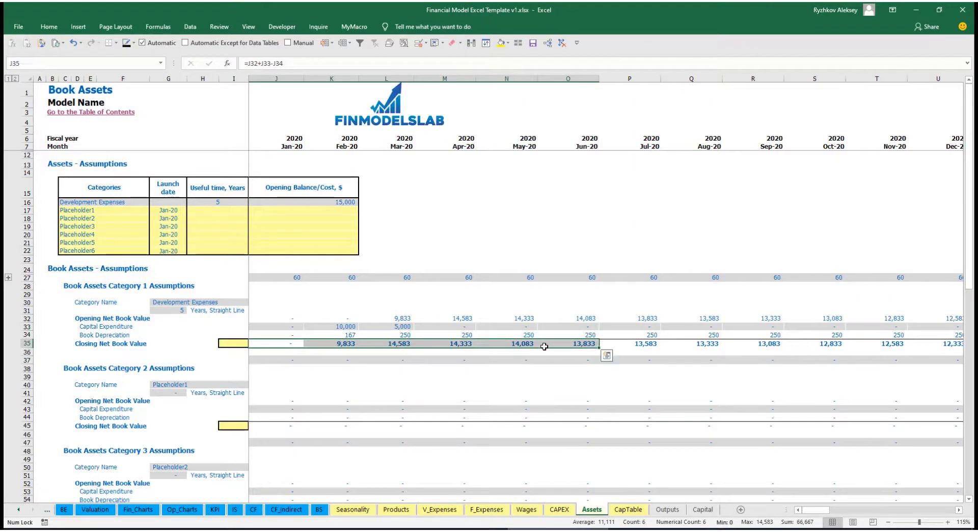
- Add the asset category Other assets with a useful time of 10 years and an opening balance/cost of 25,000
left_click(117, 208)
type("Other ")
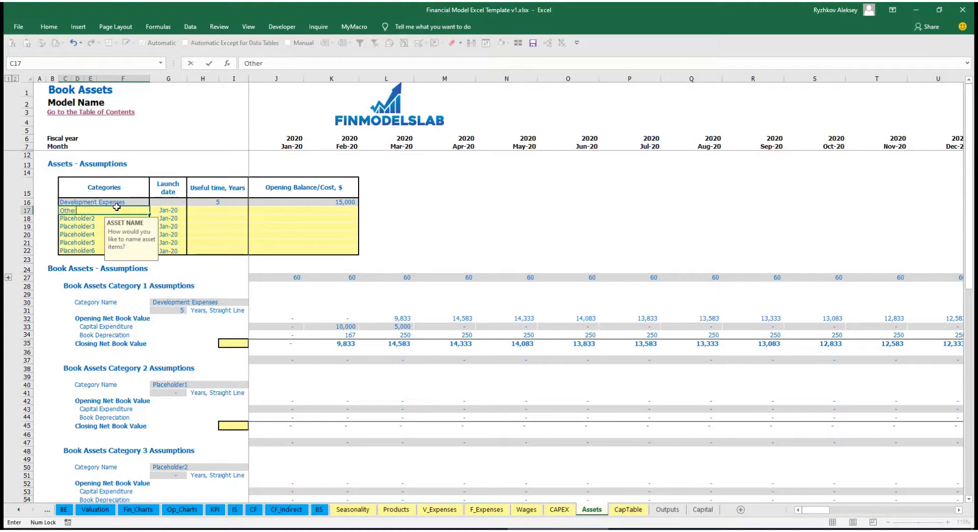
type("asses")
left_click(240, 209)
type("10")
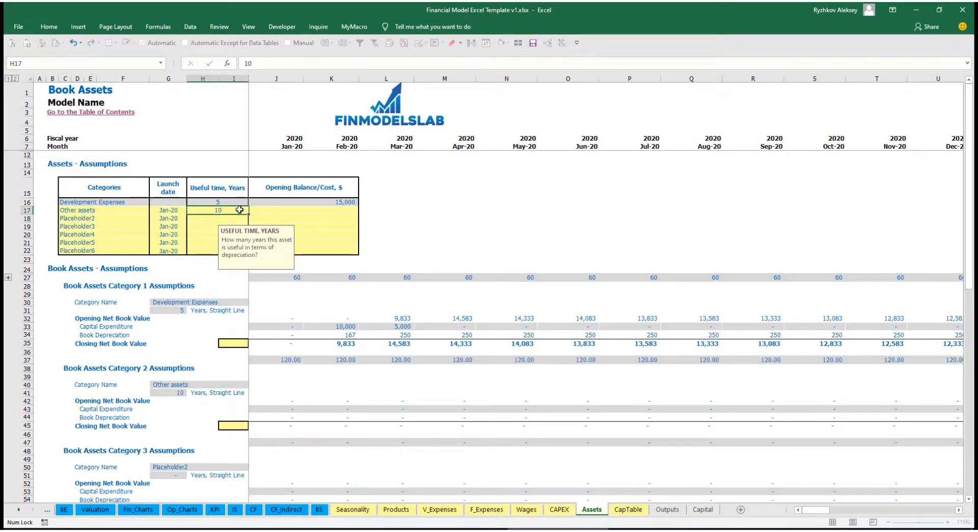
left_click(306, 211)
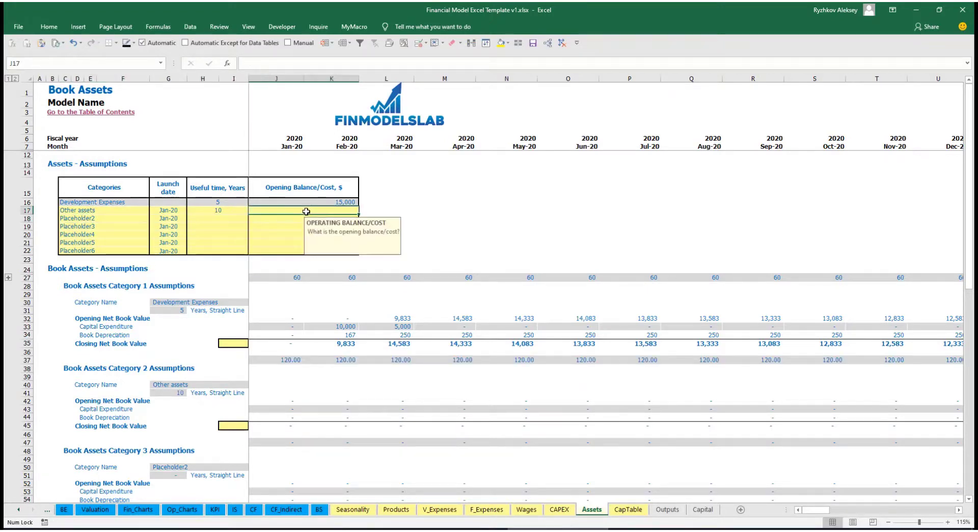
type("25000")
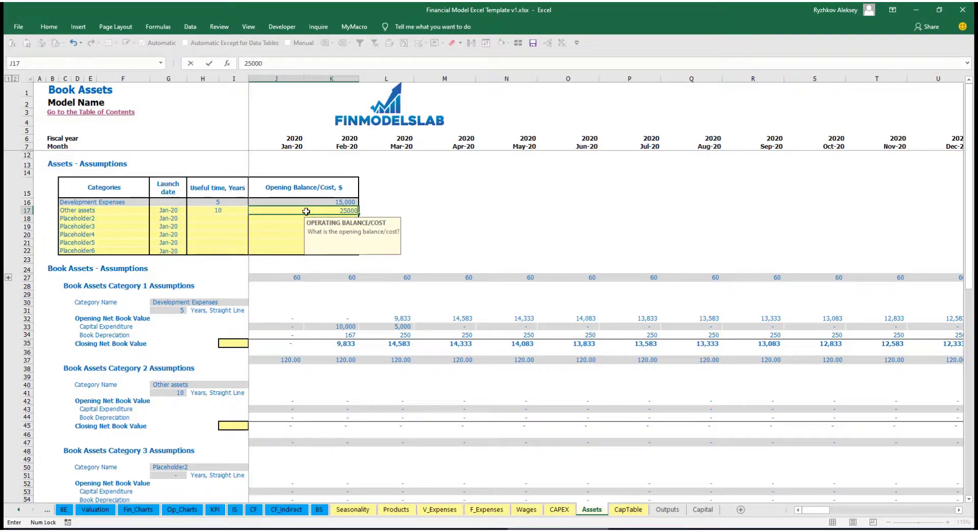
key("Return")
- Set the launch date of Other assets to Apr-20
left_click(189, 212)
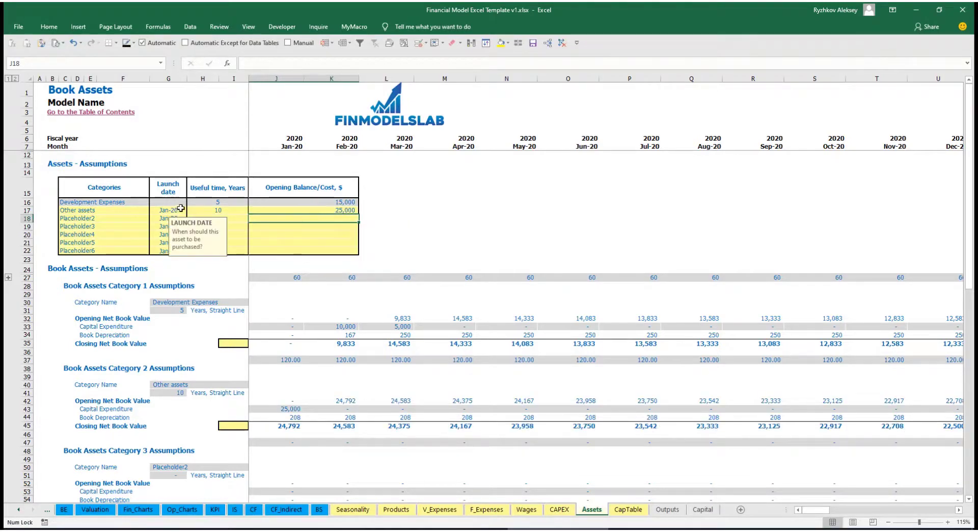
left_click(191, 210)
left_click(170, 241)
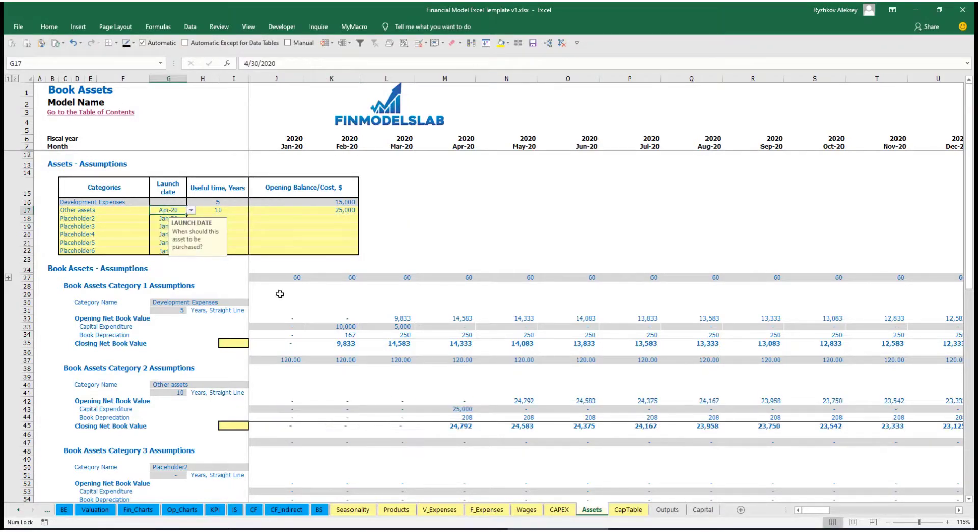
- Examine the capital expenditure, book depreciation and closing net book value rows for Other assets
left_click(472, 409)
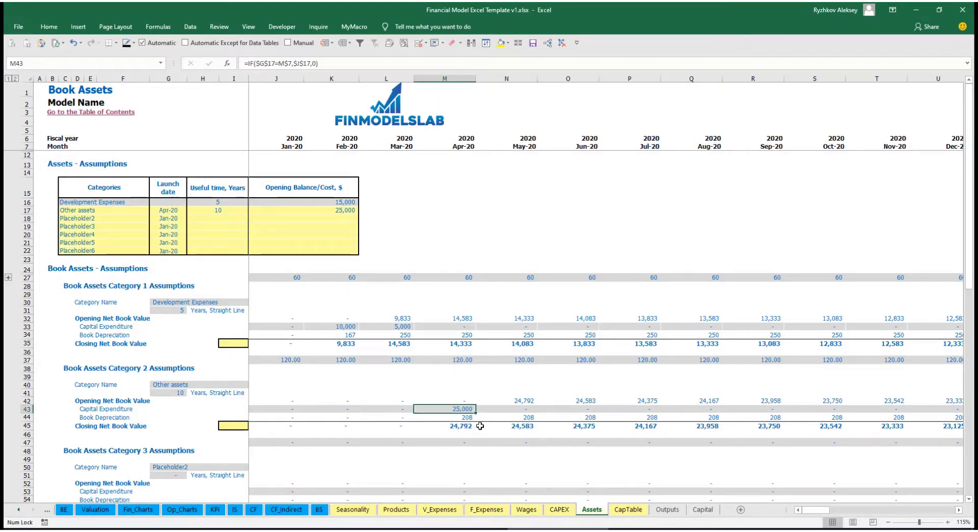
left_click_drag(468, 416, 657, 419)
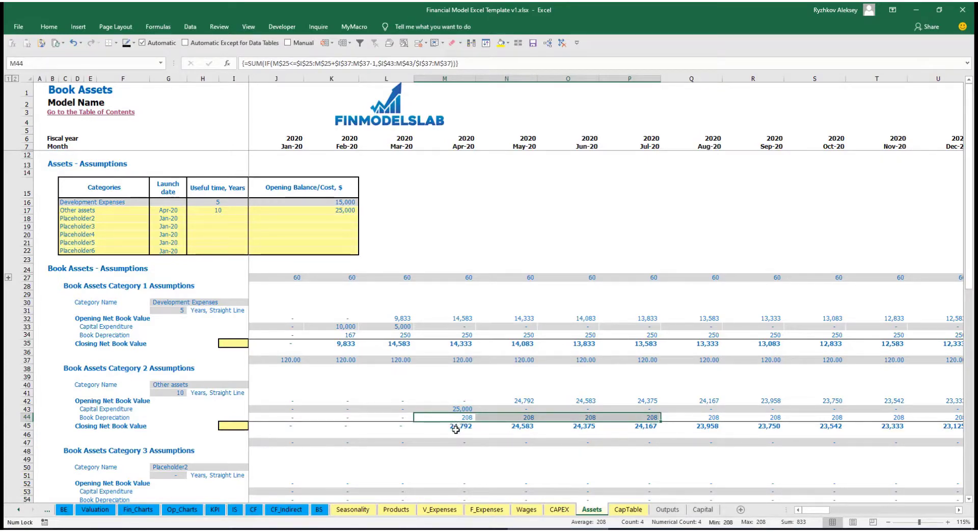
left_click_drag(467, 427, 700, 425)
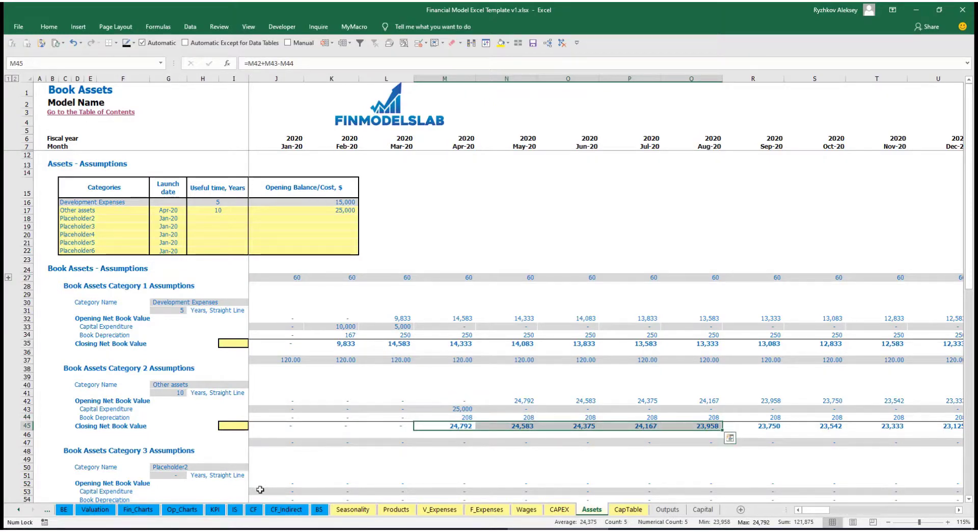
- Review the income and cash flow statements, and examine the Fixed Assets, CAPEX Prepayment and CAPEX Payable rows of the balance sheet
left_click(235, 509)
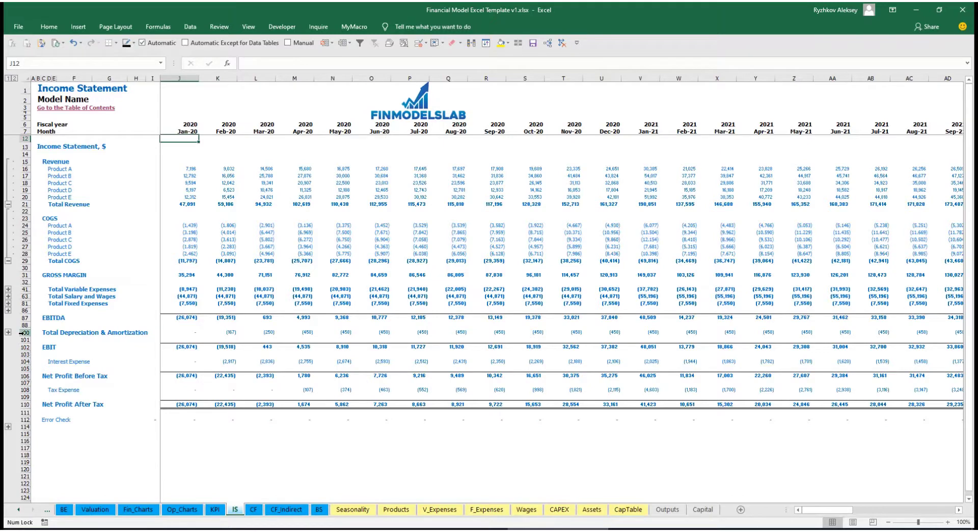
left_click(252, 510)
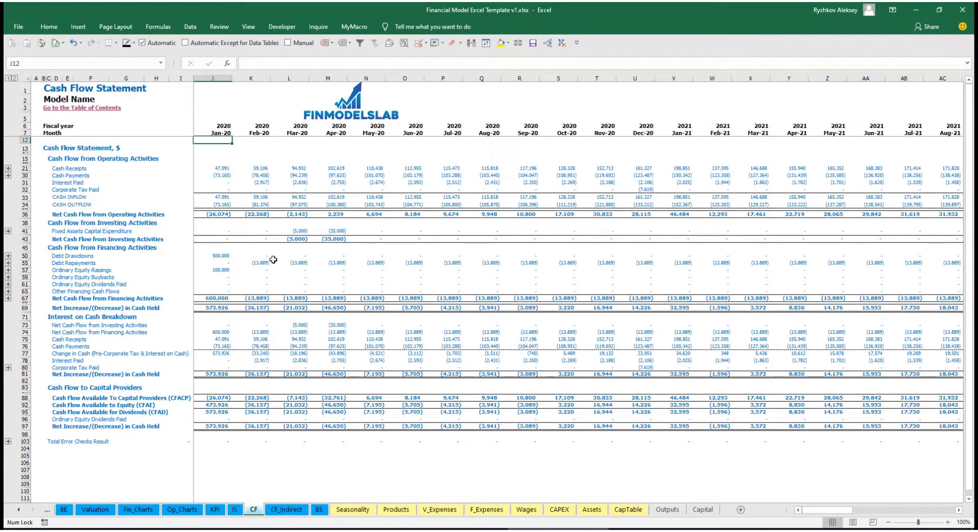
left_click(319, 510)
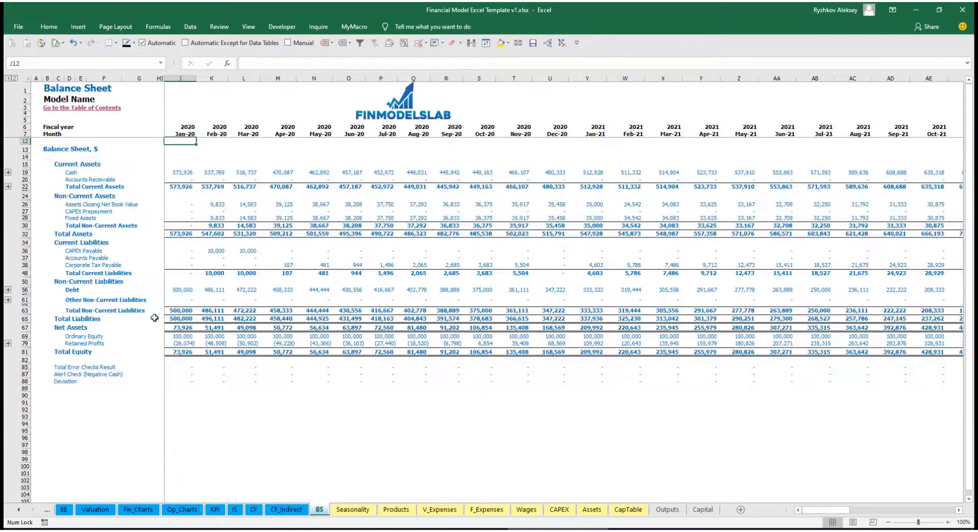
left_click(25, 218)
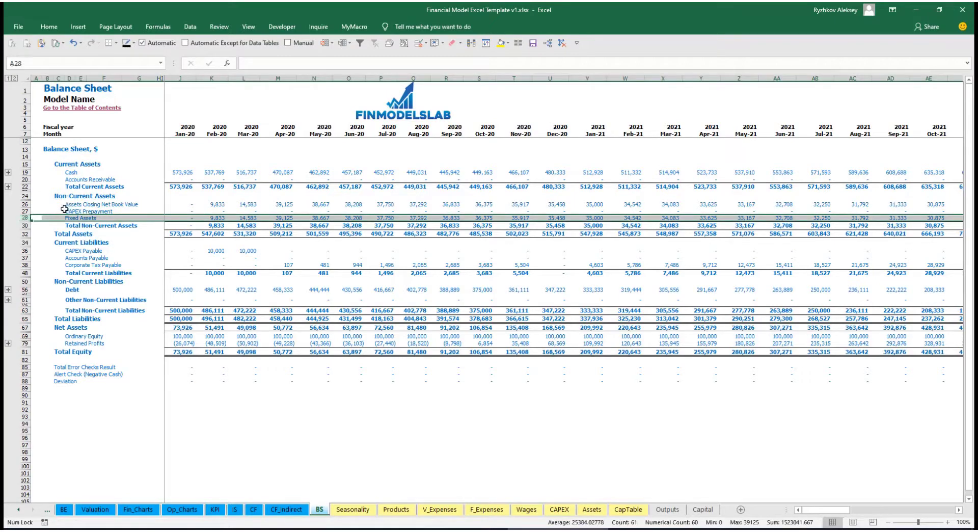
left_click(24, 211)
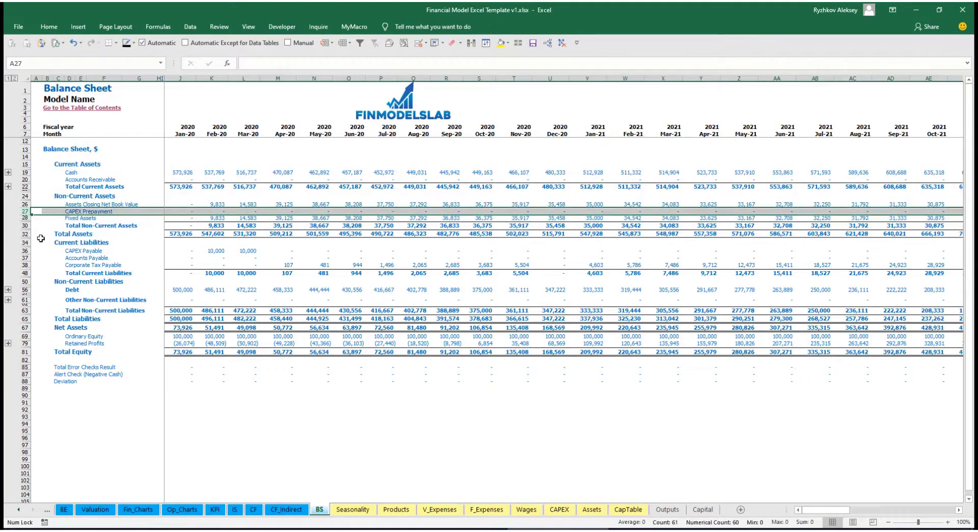
left_click(26, 250)
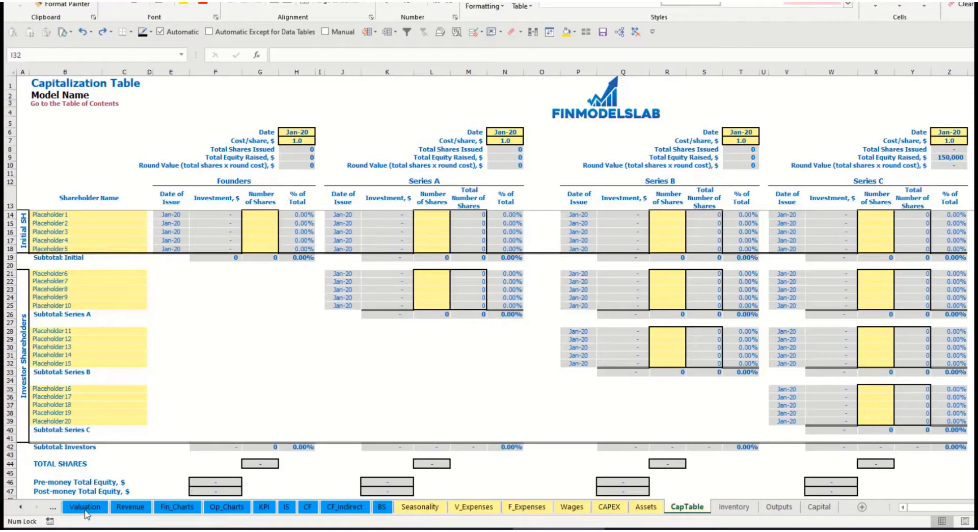
- Name the first two initial shareholders in the capitalization table Founder 1 and Founder 2
left_click(52, 214)
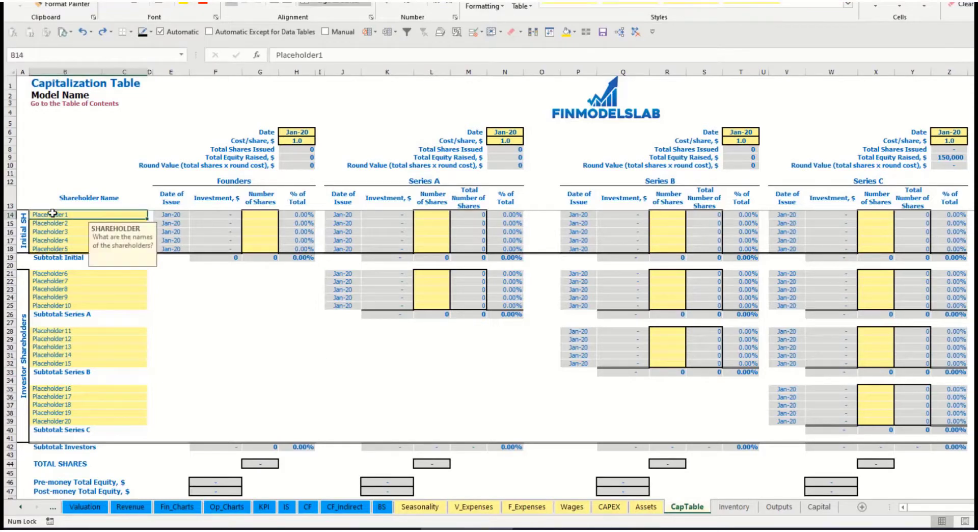
type("Fo")
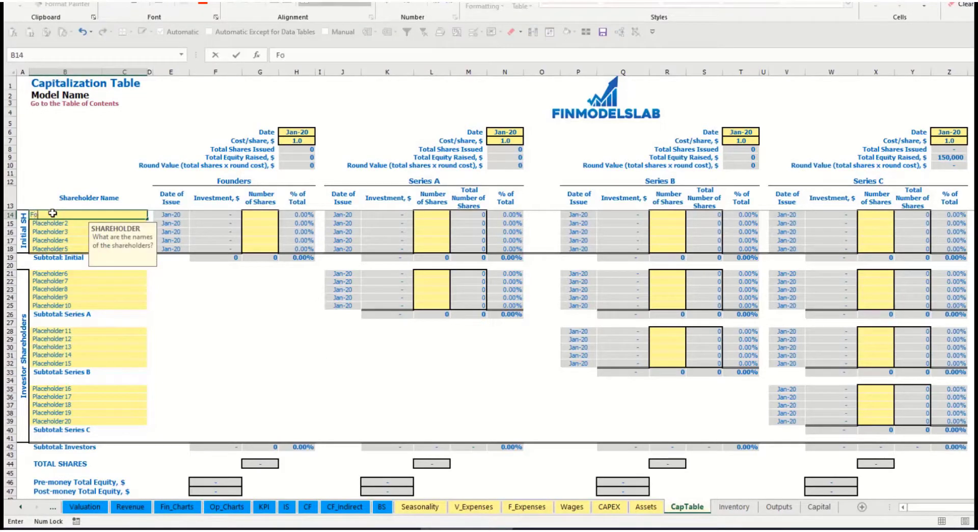
type("under 1")
key("Return")
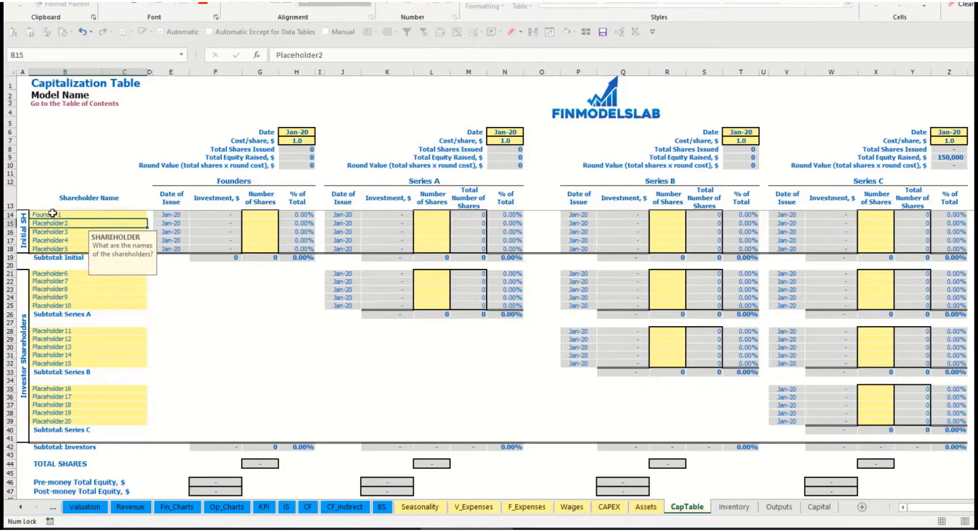
key("Up")
key("ctrl+c")
key("Down")
key("ctrl+v")
key("F2")
key("BackSpace")
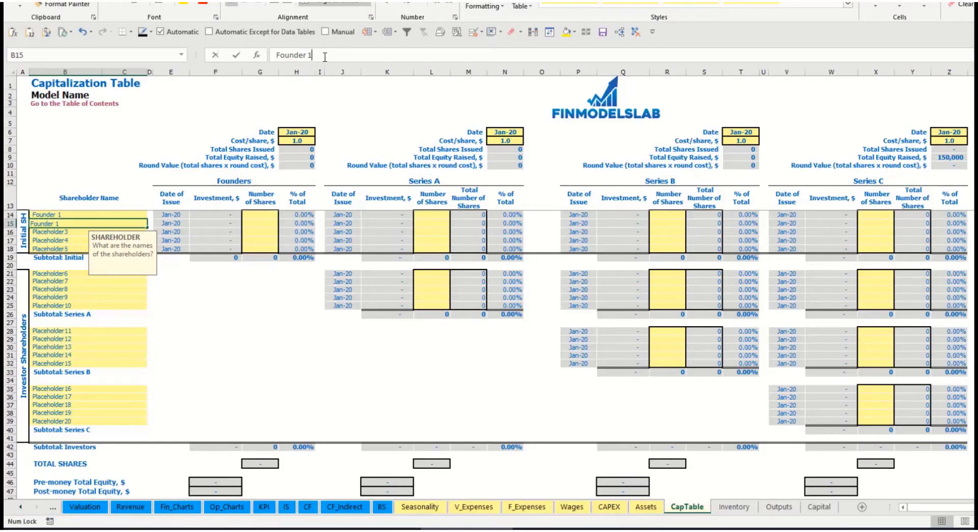
type("2")
key("Return")
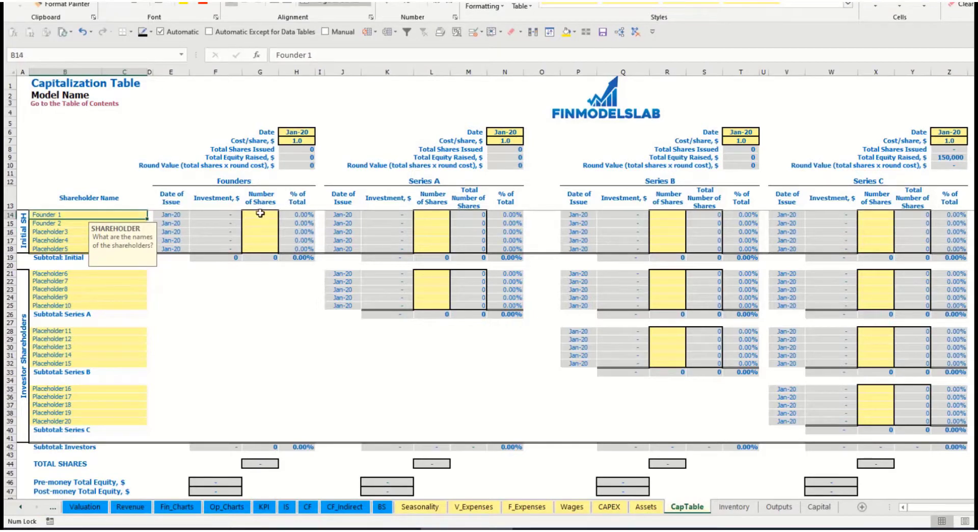
- Set the number of shares in the Founders round to 10,000 for Founder 1 and 20,000 for Founder 2
left_click(263, 215)
type("10000")
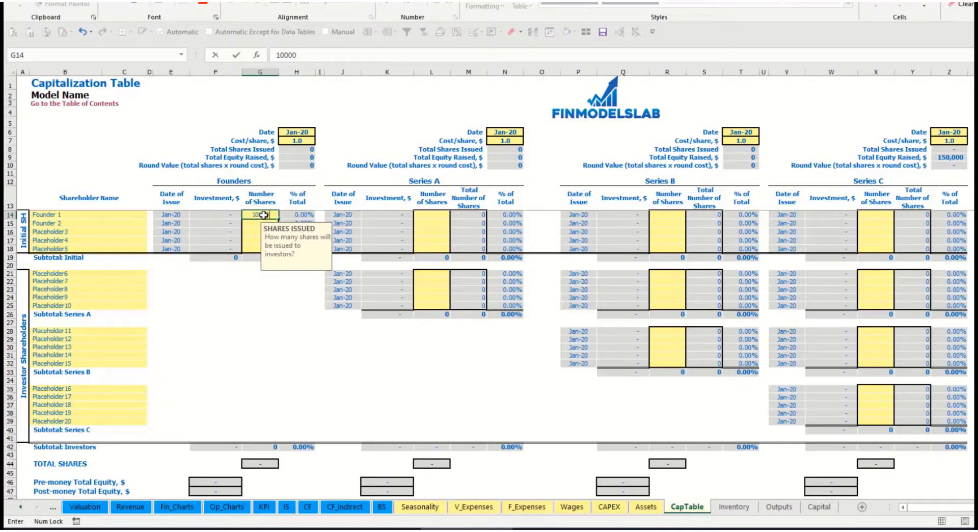
key("Return")
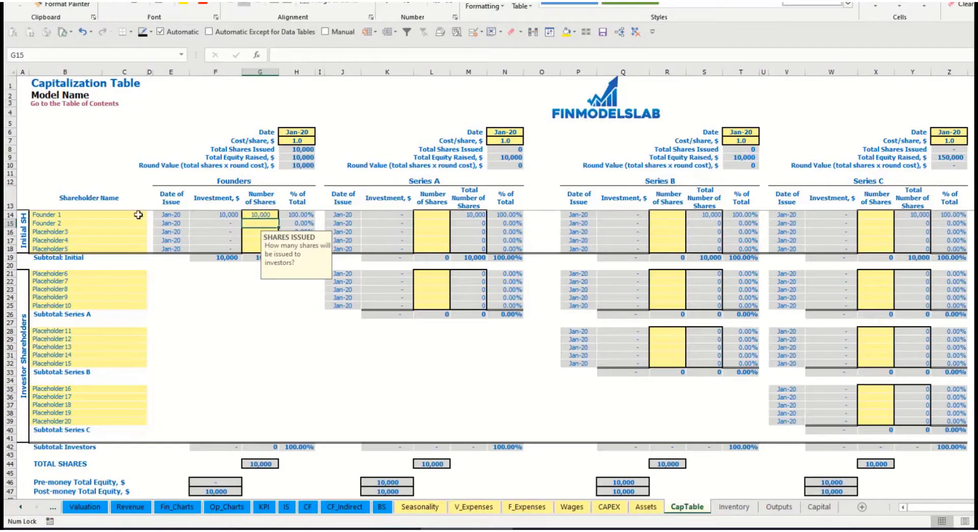
type("20,00")
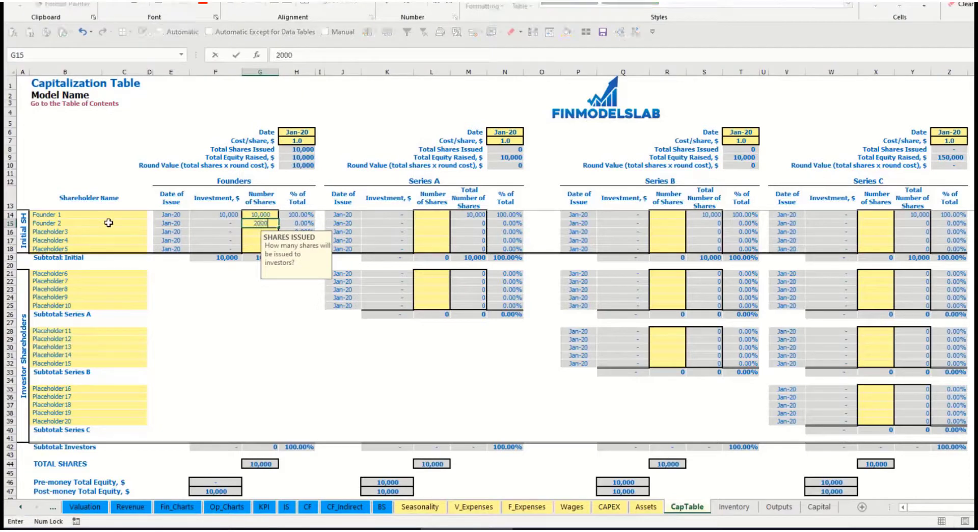
type("0")
key("Return")
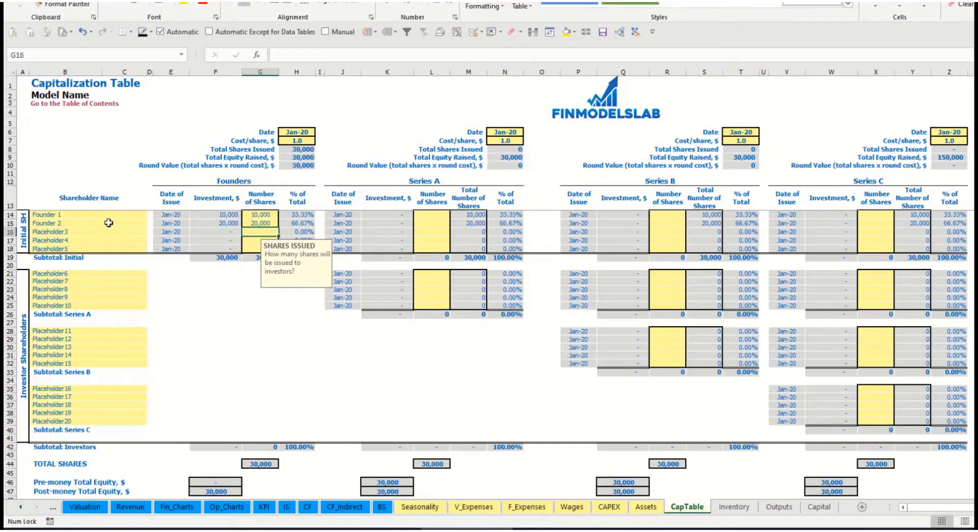
- Set the Founders round's cost per share to 2.0 and its date to Feb-20
left_click(289, 143)
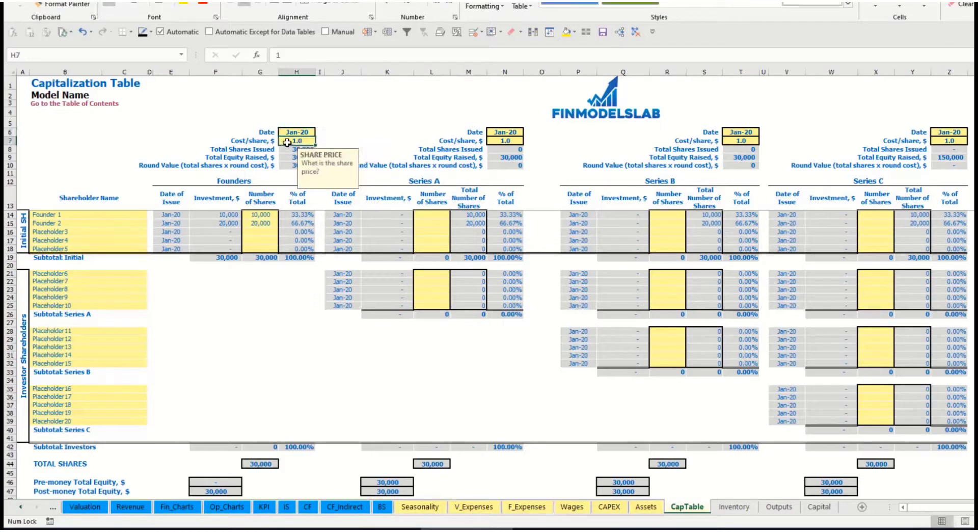
type("2")
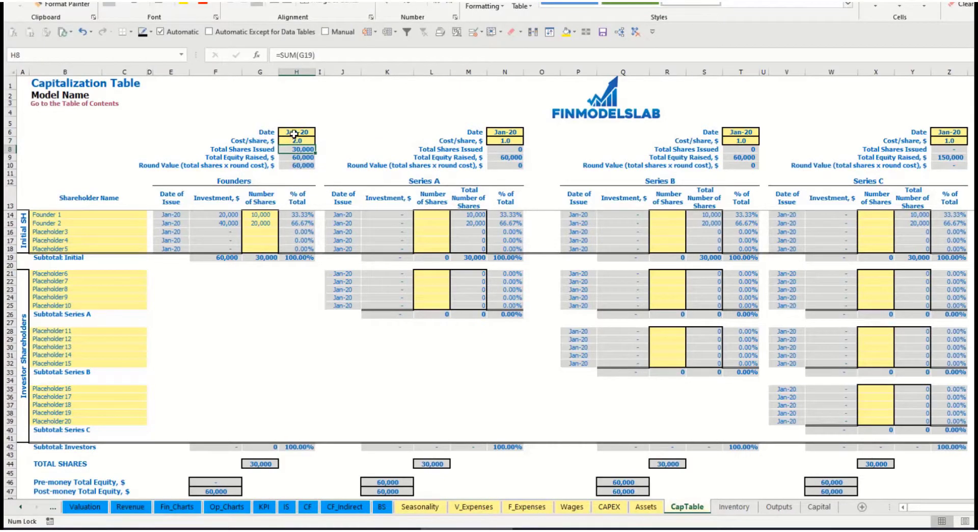
left_click(318, 128)
left_click(319, 132)
left_click(293, 145)
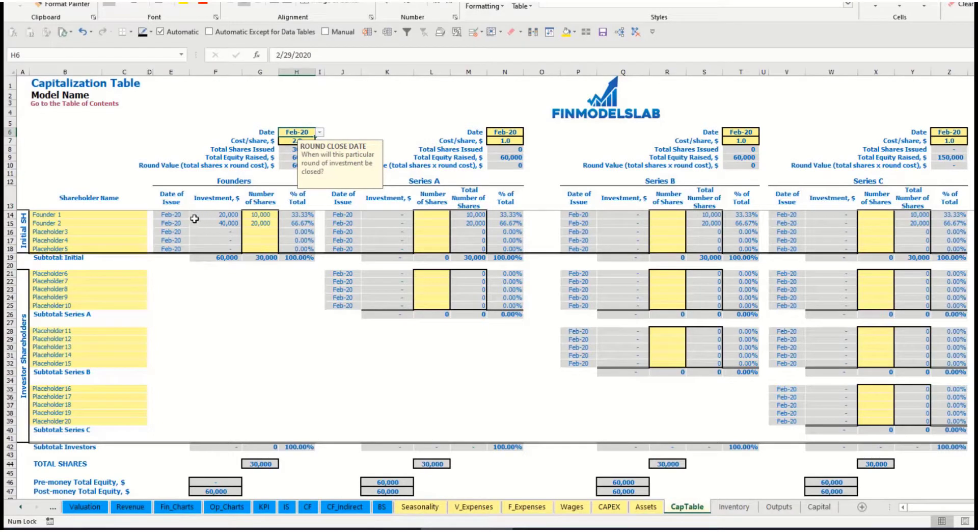
- Examine the founders' investments and their subtotal, the post-money total equity and the ownership percentage
left_click(220, 216)
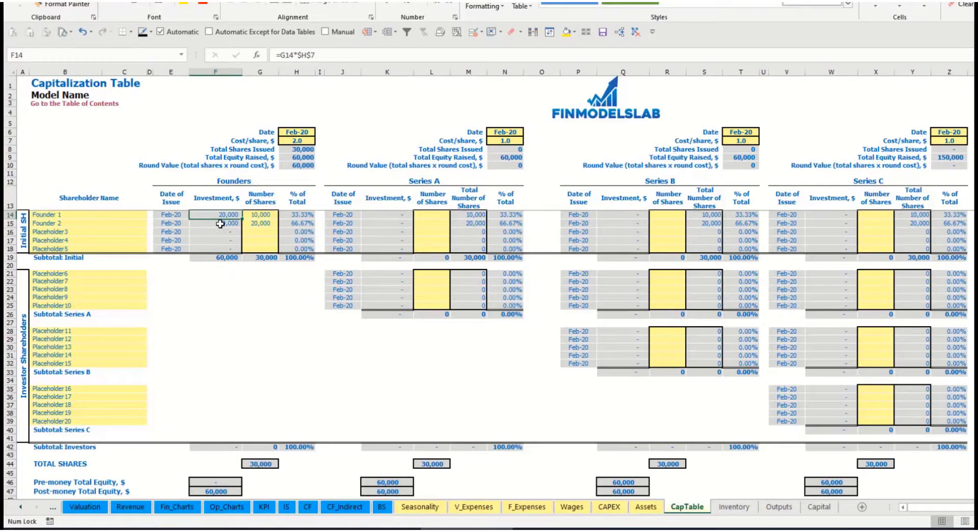
left_click(220, 224)
left_click(220, 258)
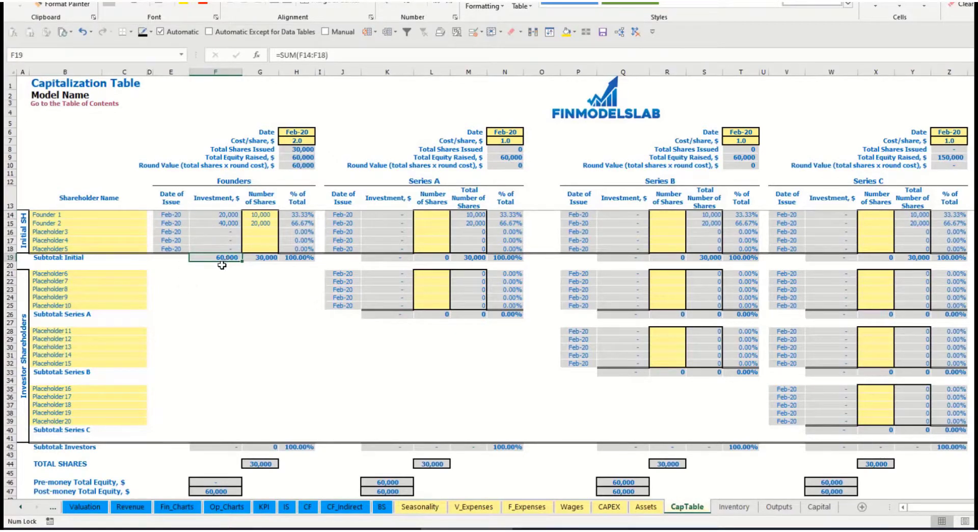
left_click(10, 491)
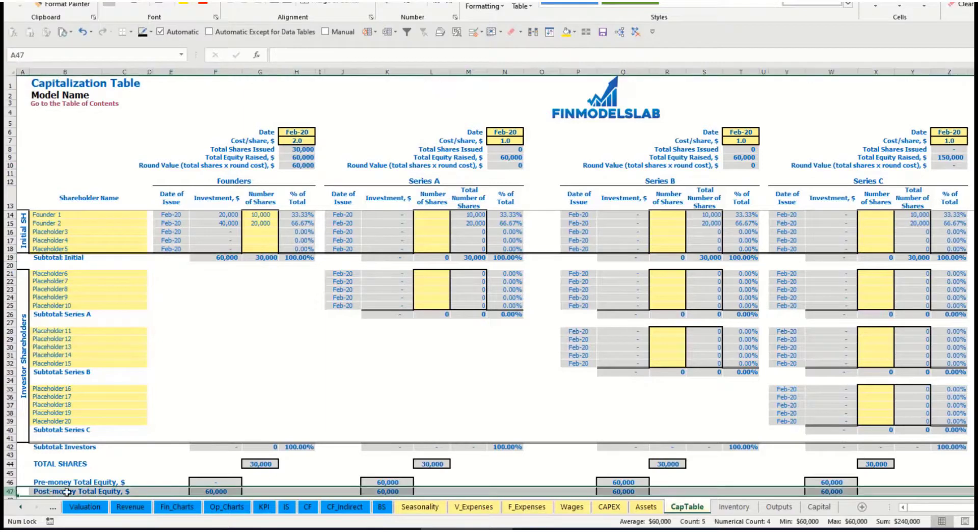
left_click(303, 216)
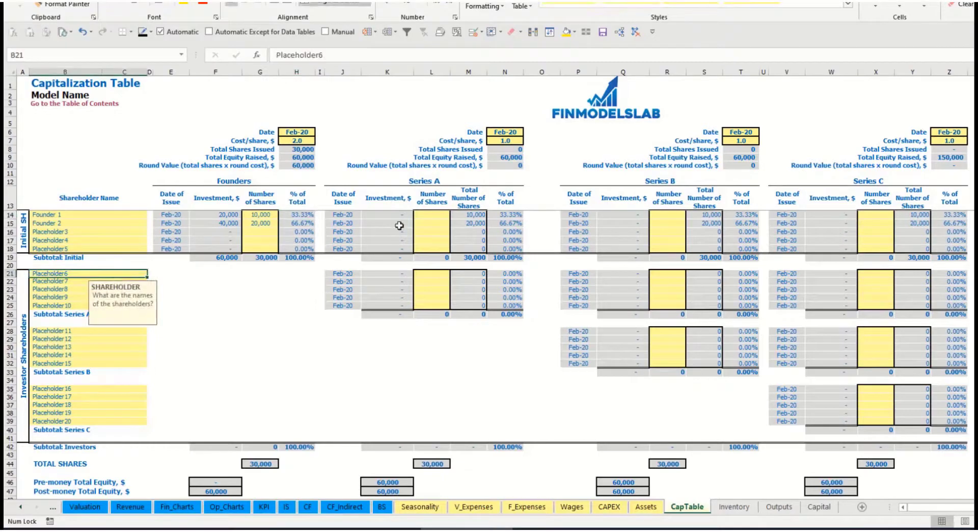
- Name the first Series A investor shareholder Investor 1
left_click(439, 182)
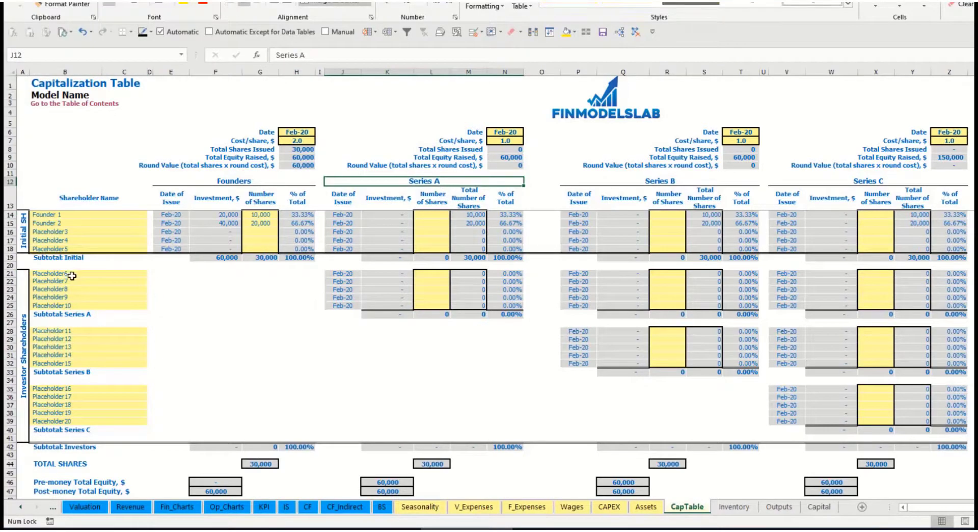
left_click(72, 275)
key("BackSpace")
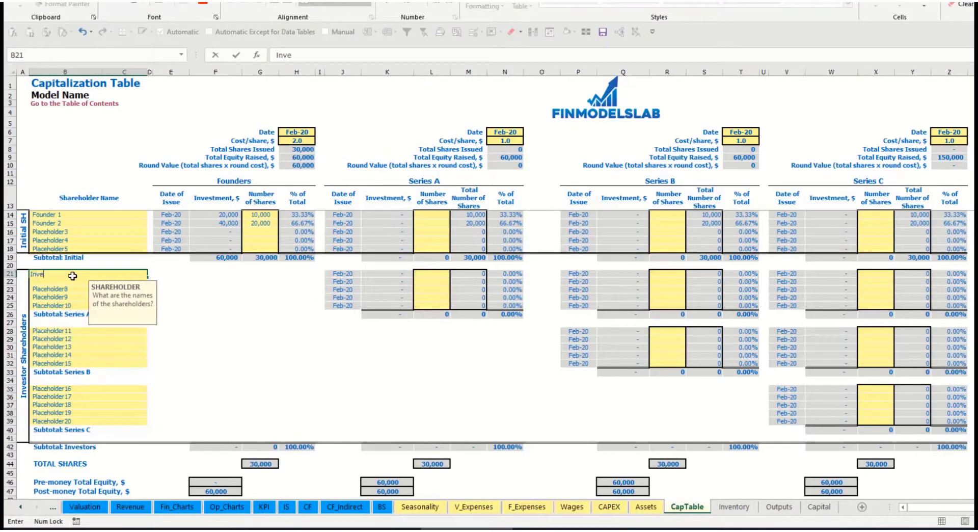
type("Investor 1")
key("Return")
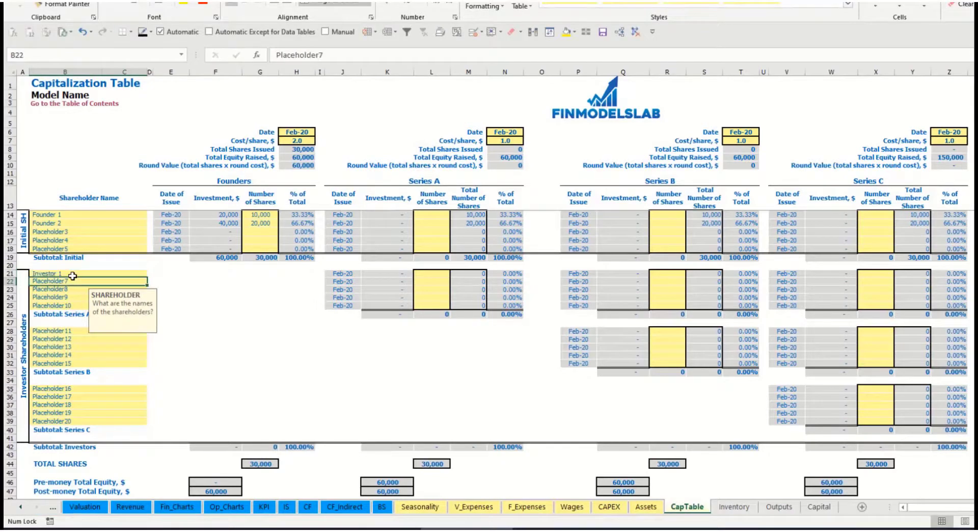
- Set the Series A round's date to May-20 and its cost per share to 5.0
left_click(511, 130)
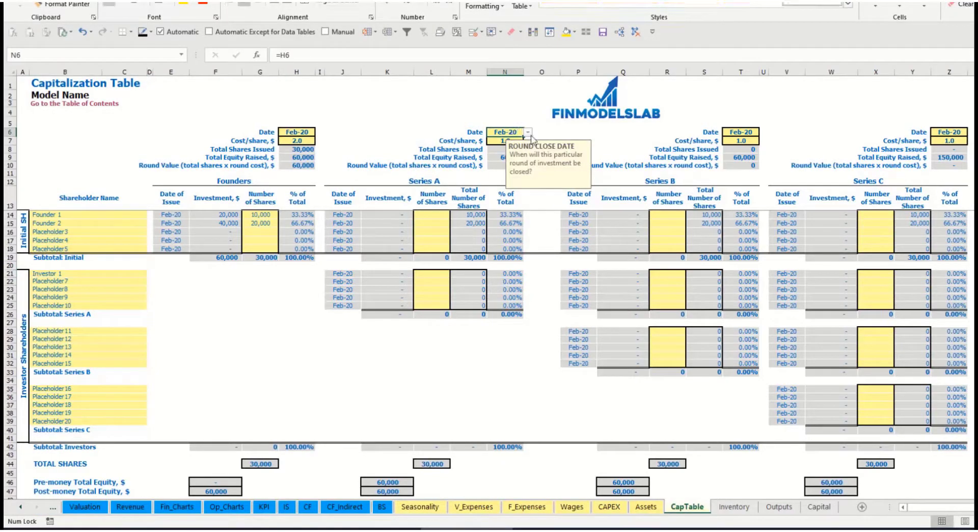
left_click(528, 132)
left_click(504, 166)
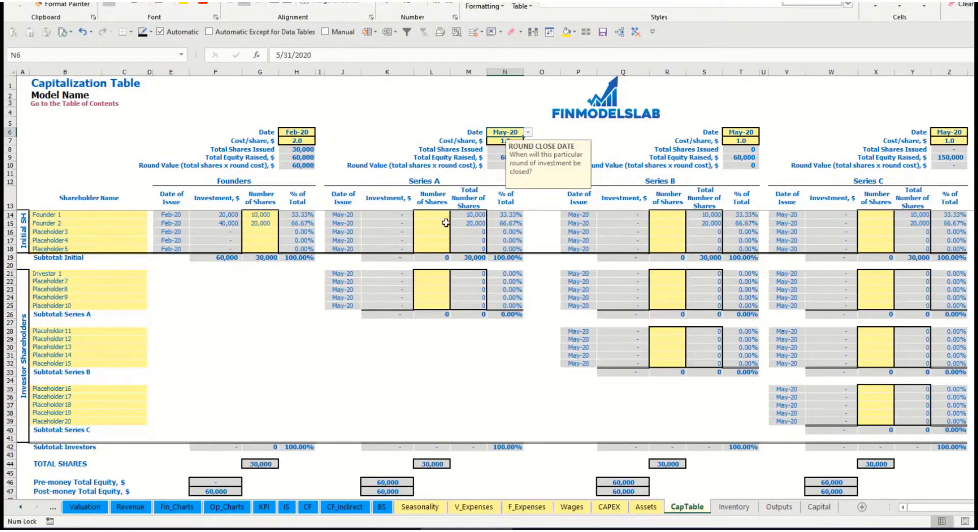
left_click(501, 139)
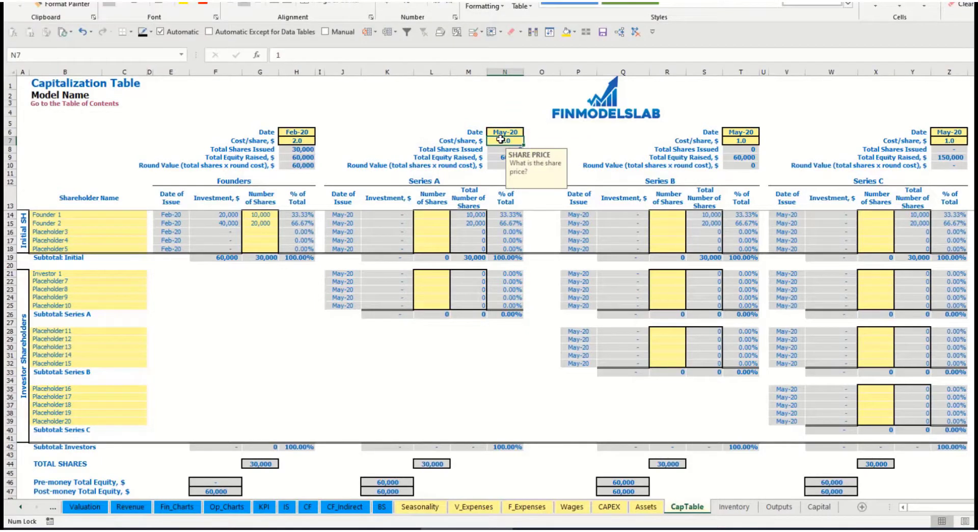
type("5")
key("Return")
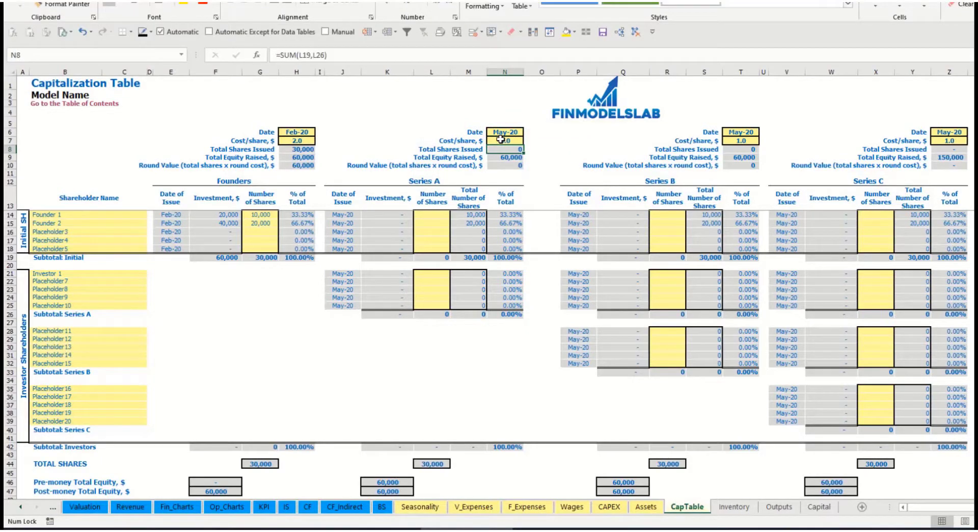
- Set Investor 1's number of shares in the Series A round to 1,000
left_click(432, 273)
type("1,0")
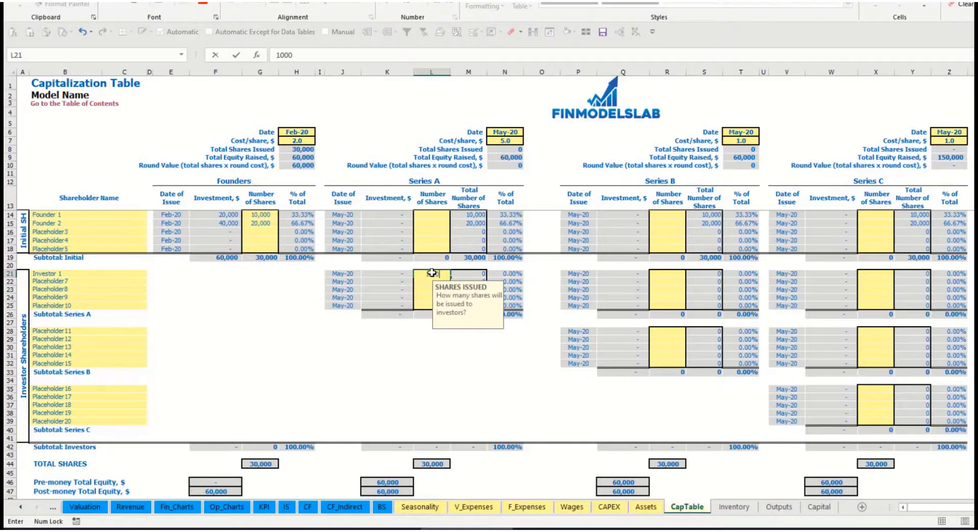
type("00")
left_click(391, 353)
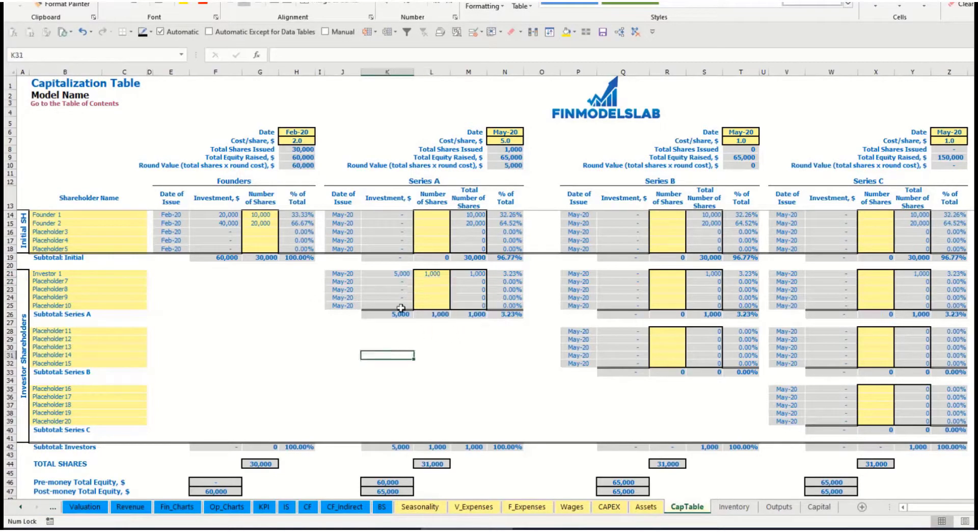
- Examine Investor 1's Series A investment and ownership, the pre-money and post-money total equity, and both founders' Series A ownership percentages
left_click(394, 274)
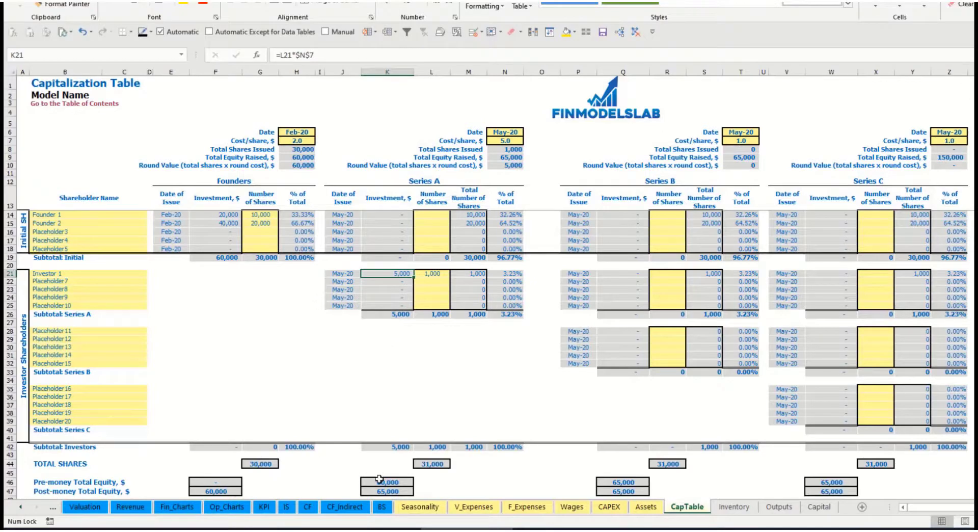
left_click(379, 479)
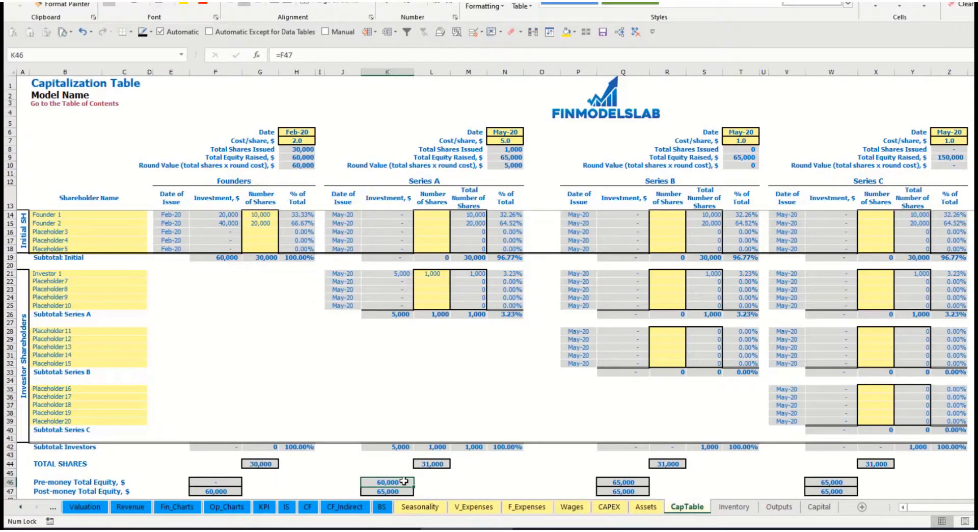
key("Down")
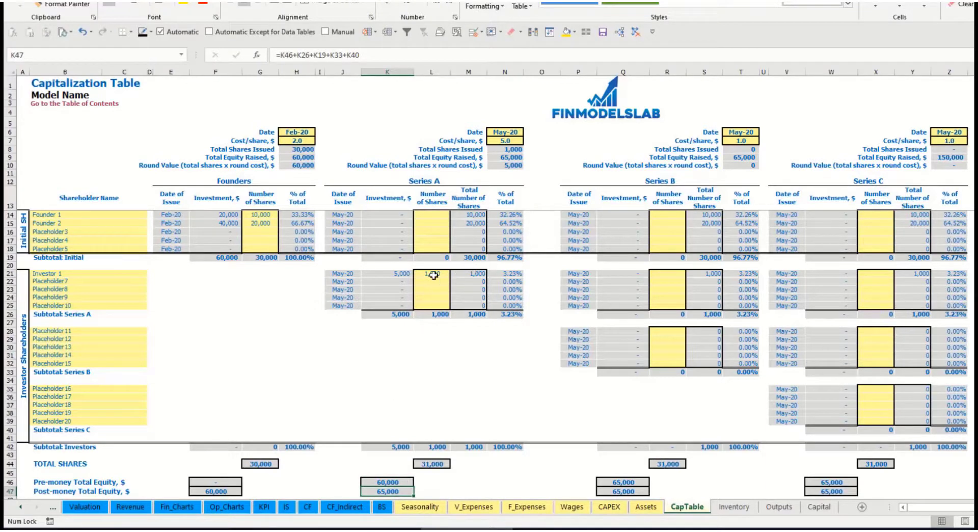
left_click(498, 273)
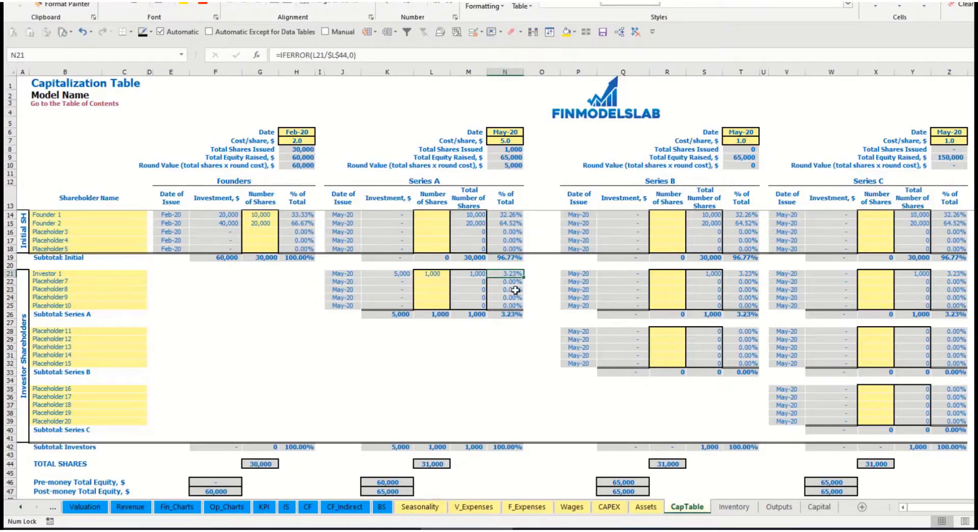
left_click_drag(117, 215, 117, 223)
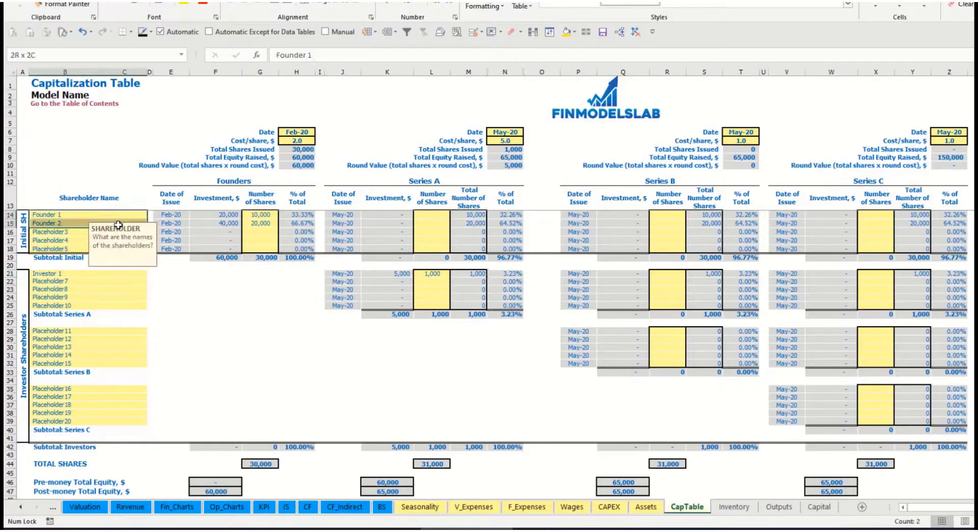
left_click_drag(506, 215, 505, 223)
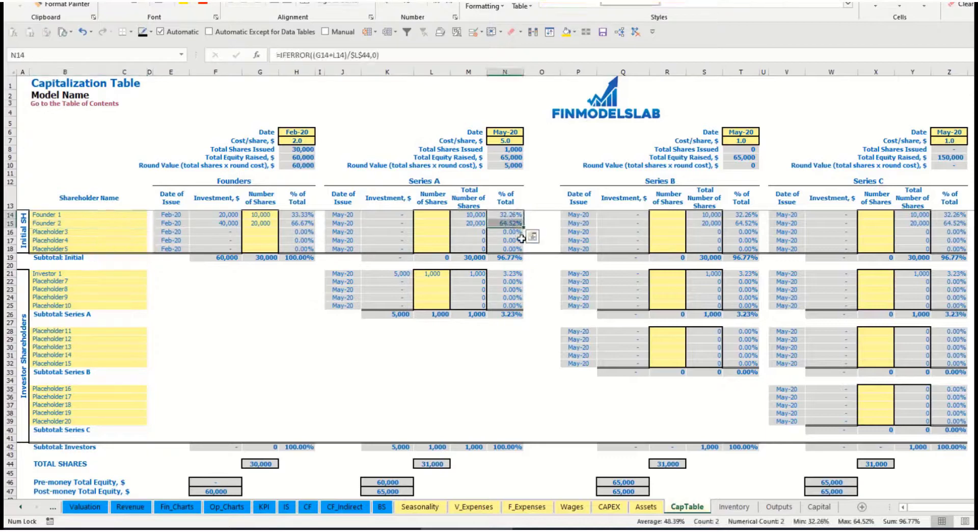
key("shift+Up")
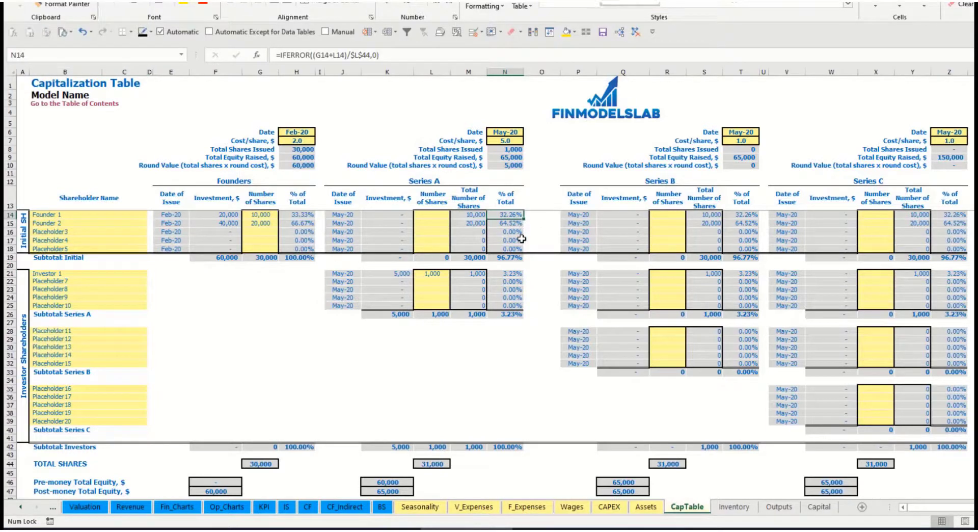
key("Down")
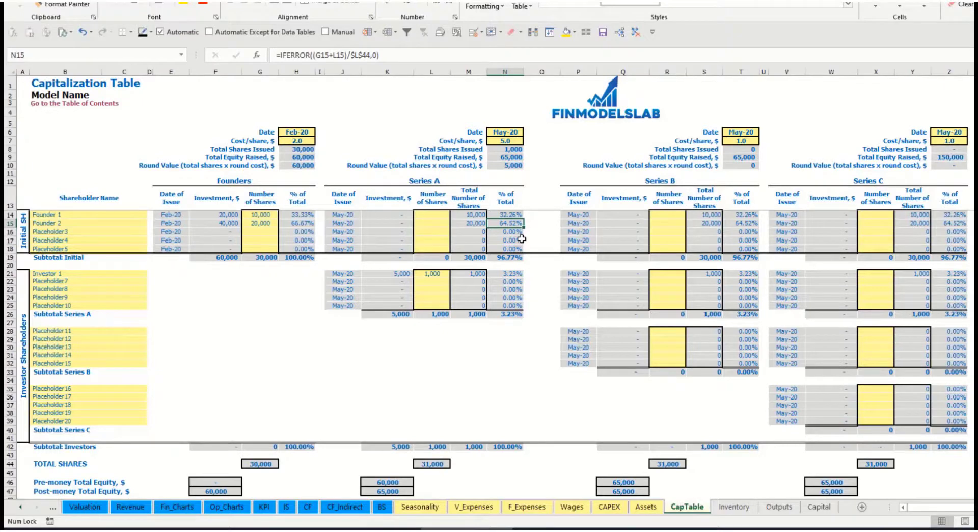
- Review the placeholder shareholders for Series B and Series C and the Series A investors' number-of-shares inputs
left_click(97, 340)
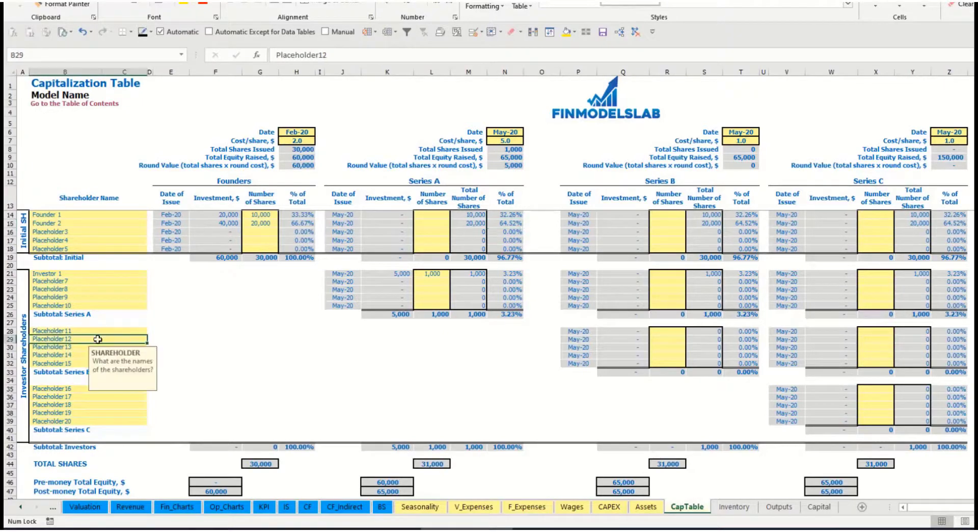
left_click(86, 390)
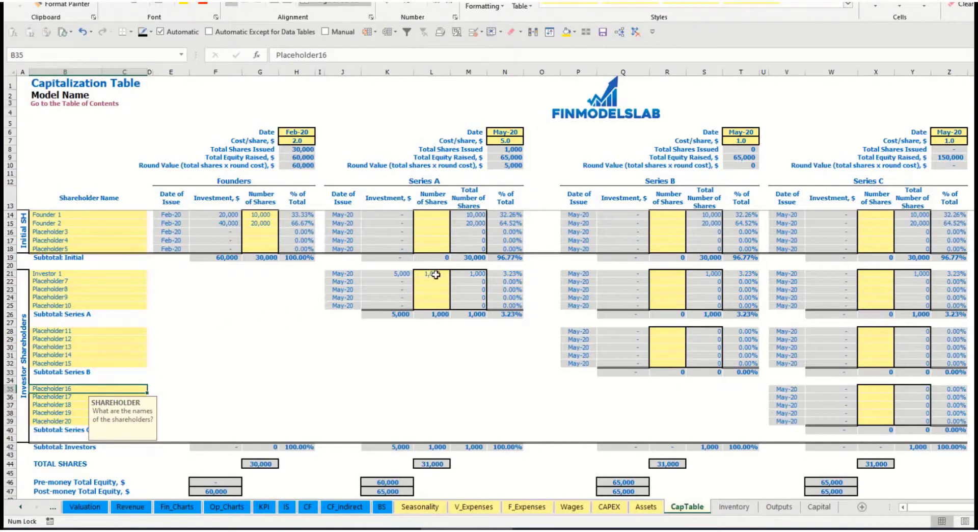
left_click_drag(435, 274, 432, 305)
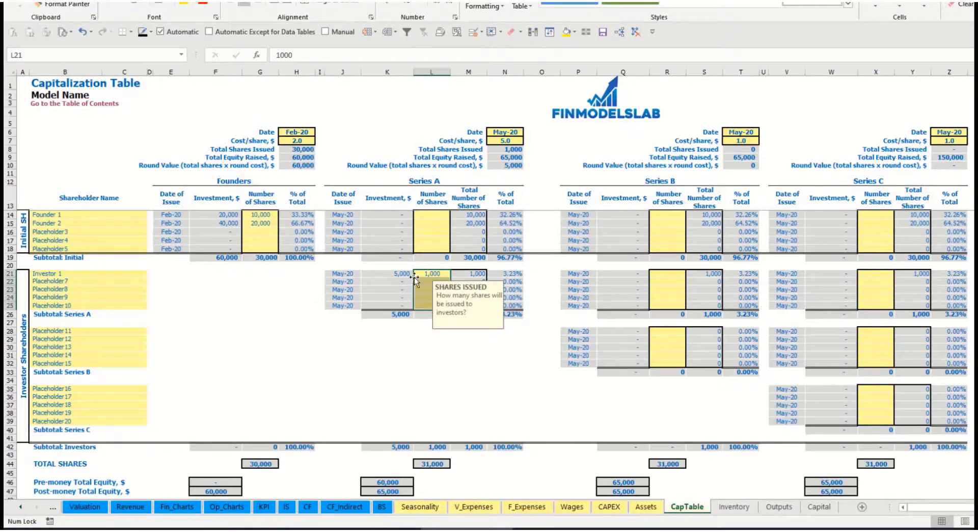
left_click(443, 347)
- Check the Ordinary Equity Raisings in the cash flow statement and the Ordinary Equity row in the balance sheet
left_click(308, 507)
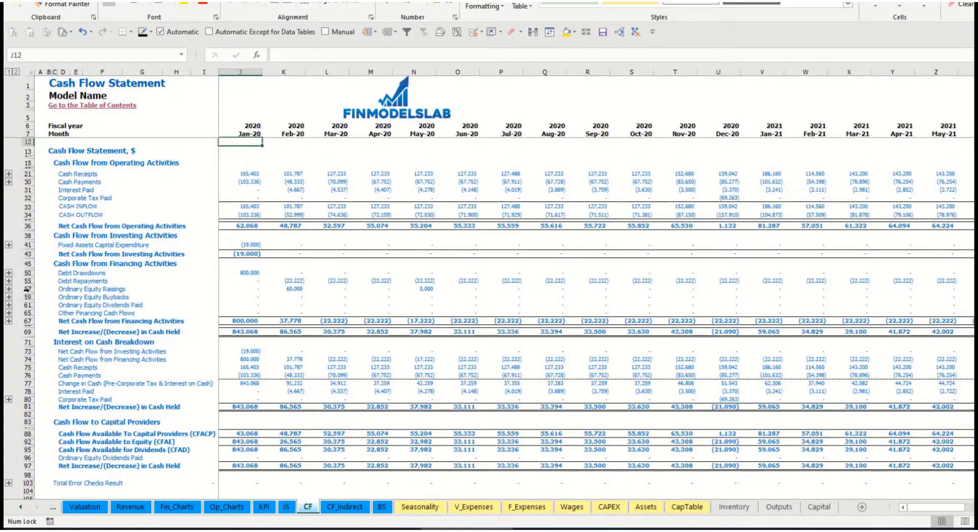
left_click(26, 288)
left_click(294, 291)
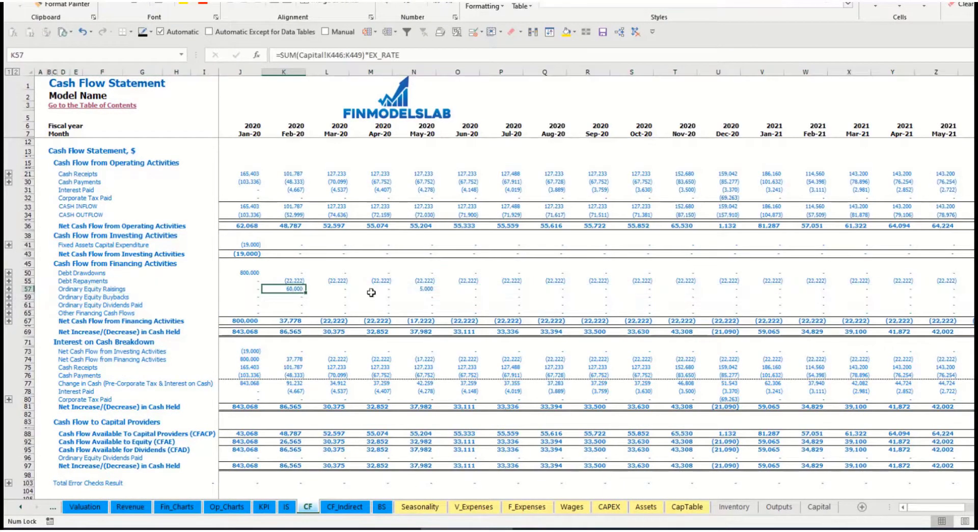
left_click(382, 506)
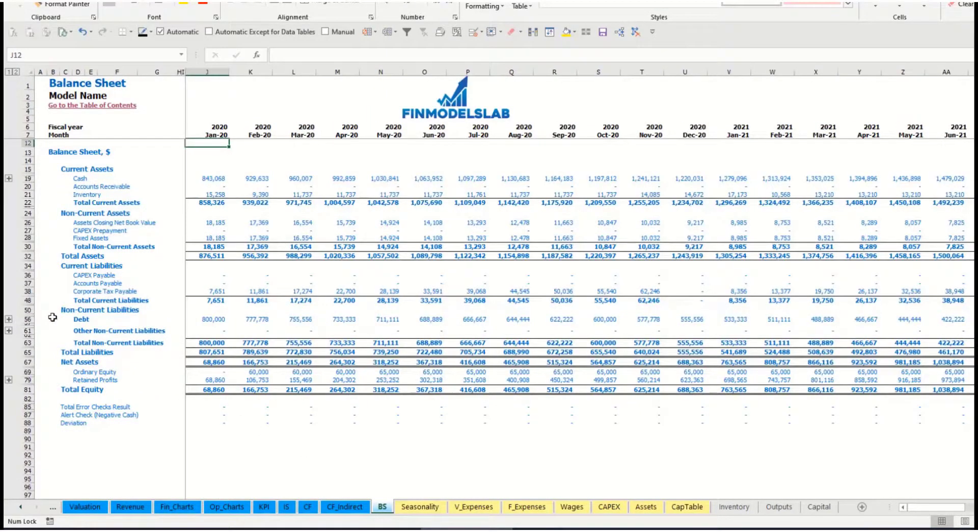
left_click(28, 372)
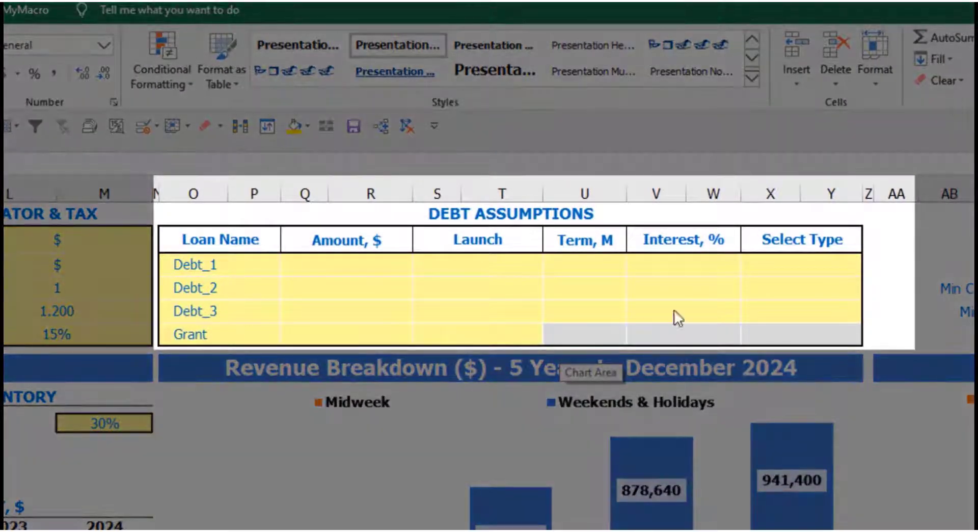
- In the debt assumptions, try the Annuity repayment type for Debt_1, and set it to Usual
left_click(564, 214)
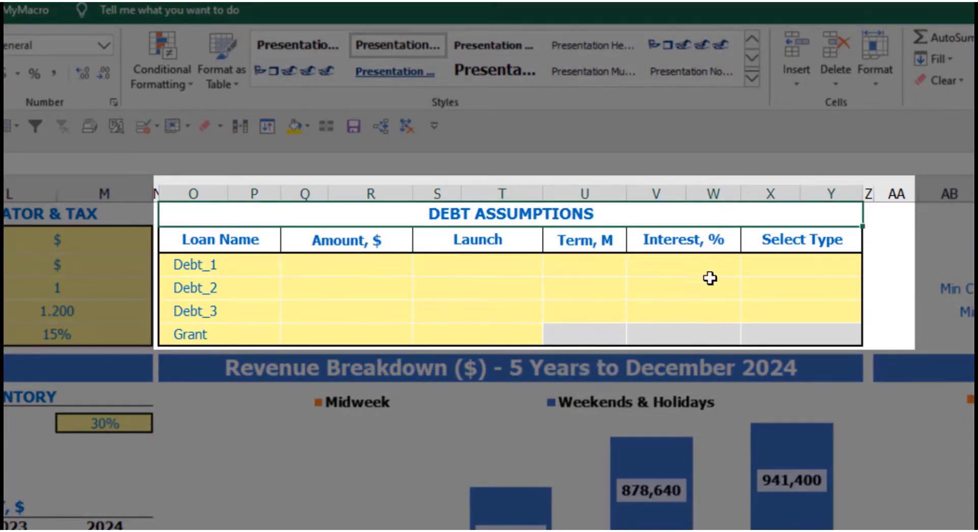
left_click(854, 263)
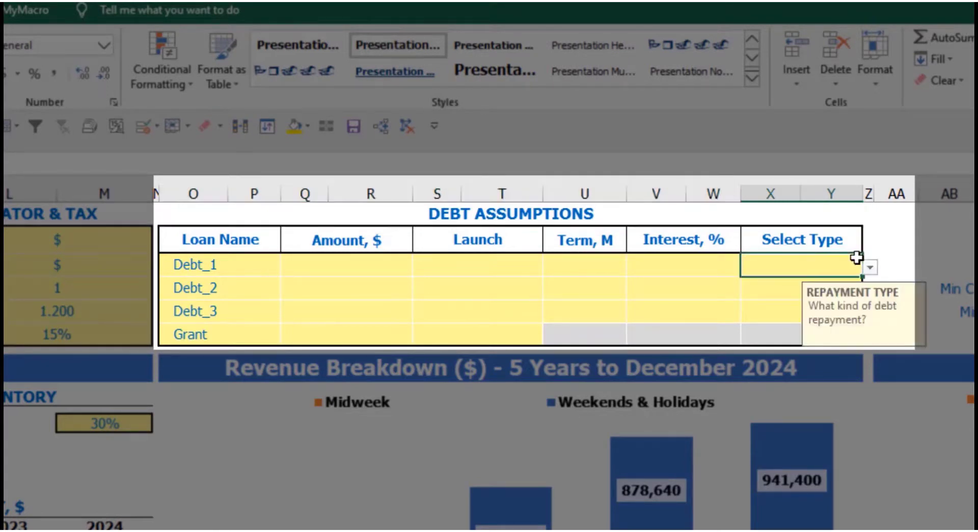
left_click(871, 267)
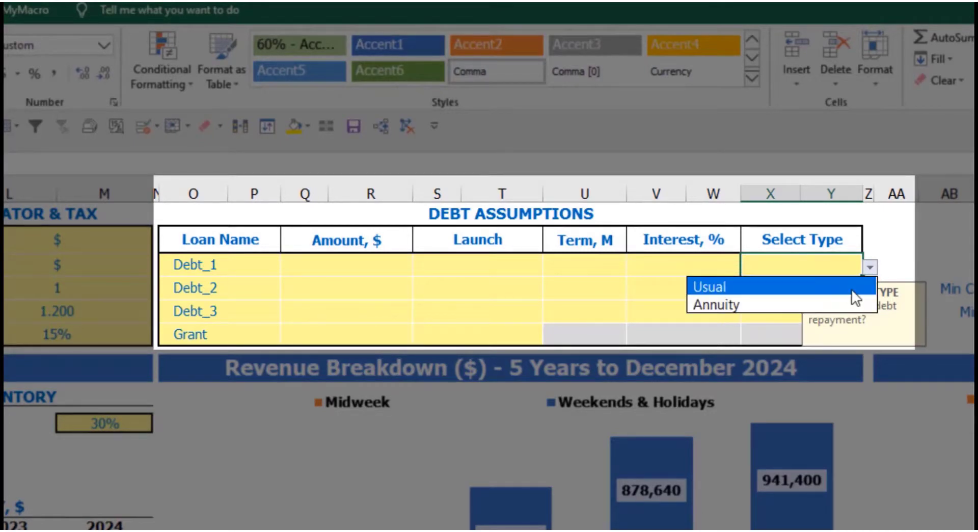
left_click(847, 302)
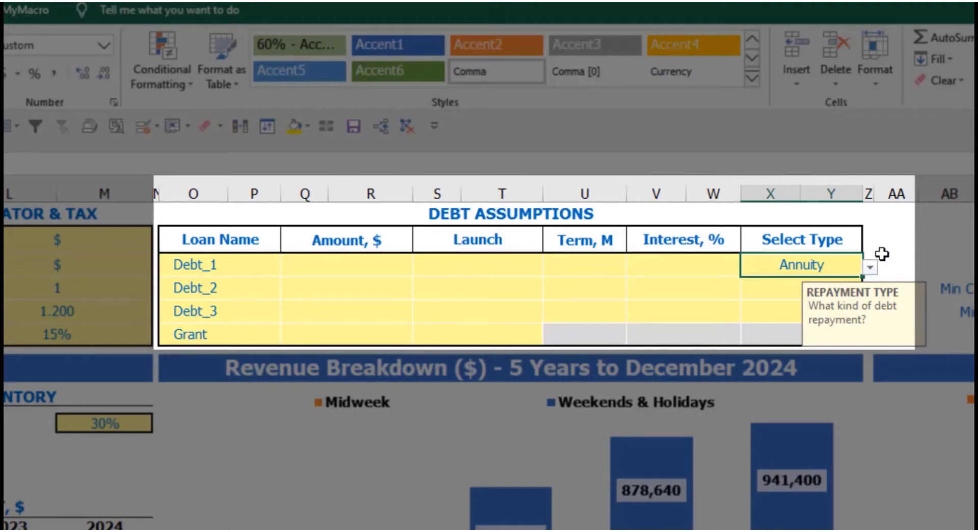
left_click(871, 267)
left_click(836, 286)
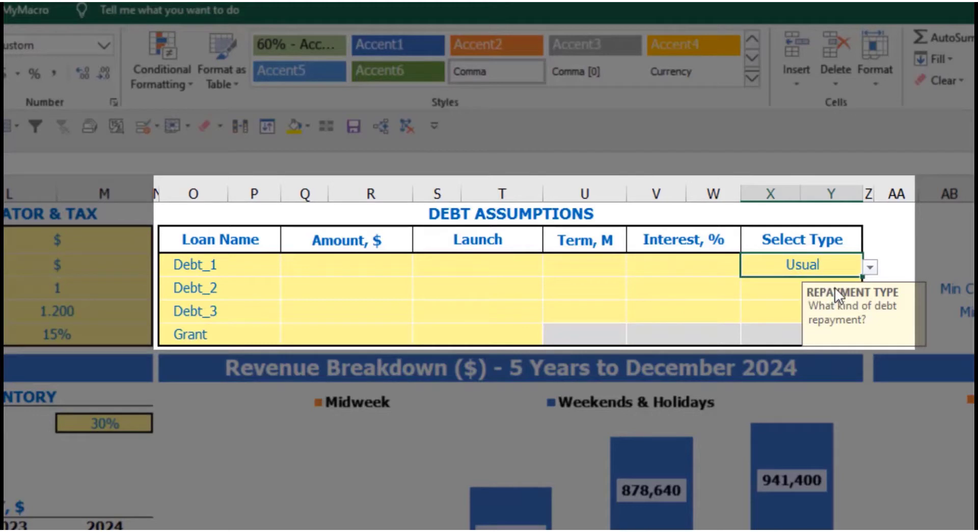